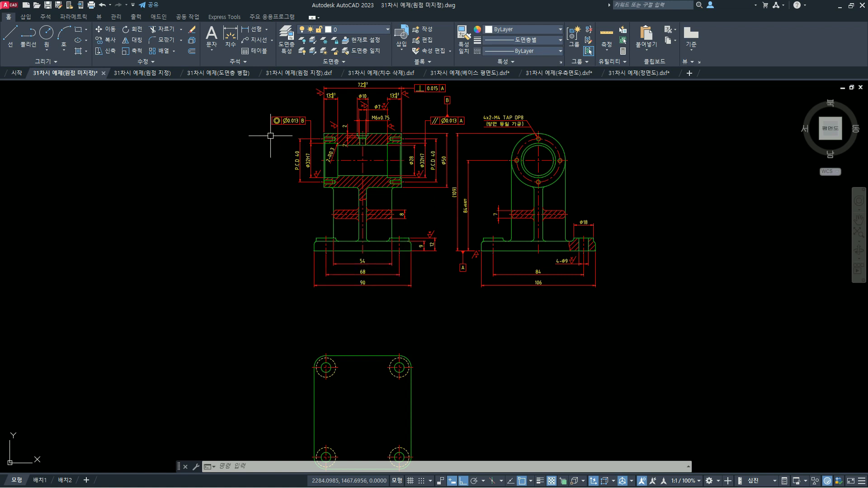
Inspect the surface-finish symbol above the 12 dimension in the front view and review the drawing's layer list.
scroll(436, 236, up, 4)
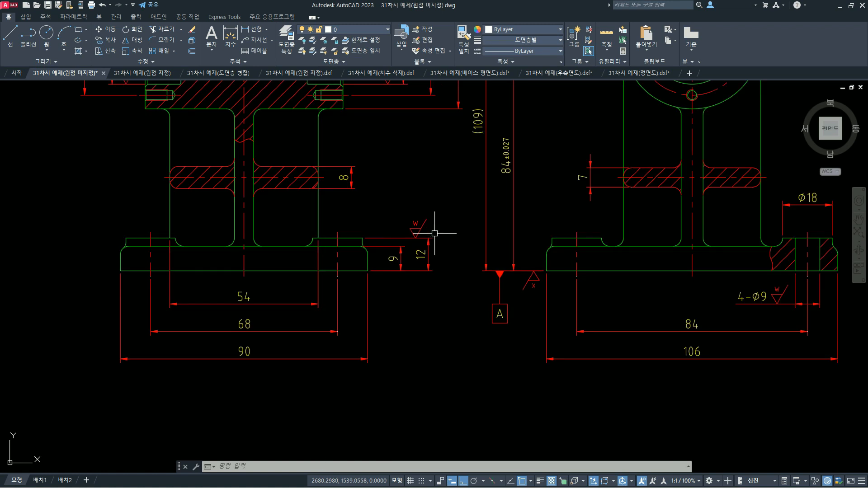
scroll(435, 232, up, 2)
click(424, 227)
click(405, 213)
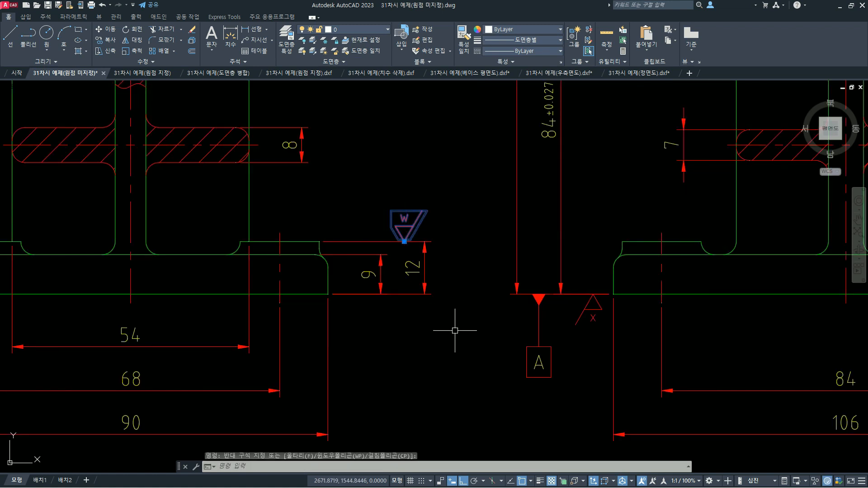
scroll(455, 331, down, 5)
mouse_move(502, 378)
middle_down()
mouse_move(521, 310)
mouse_move(484, 310)
middle_up()
key(Escape)
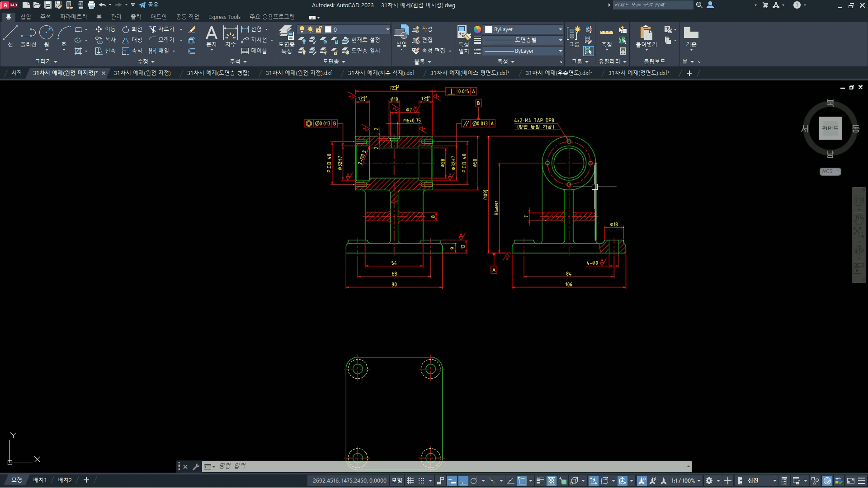
click(388, 29)
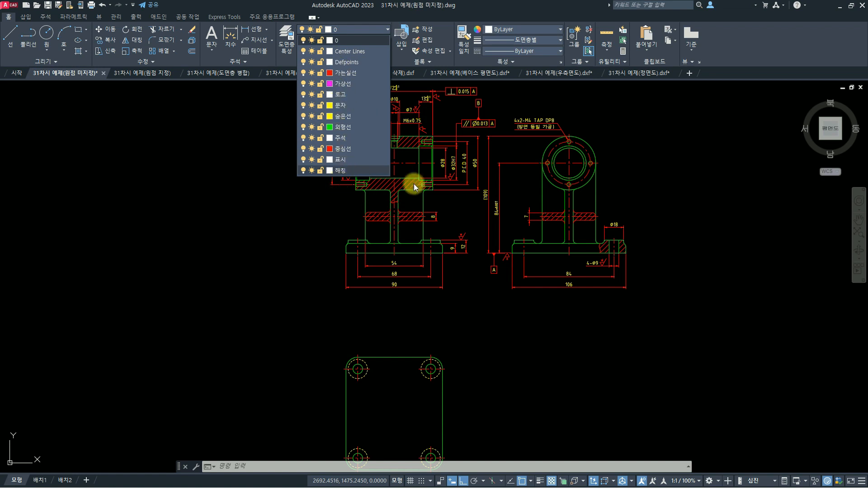
click(659, 197)
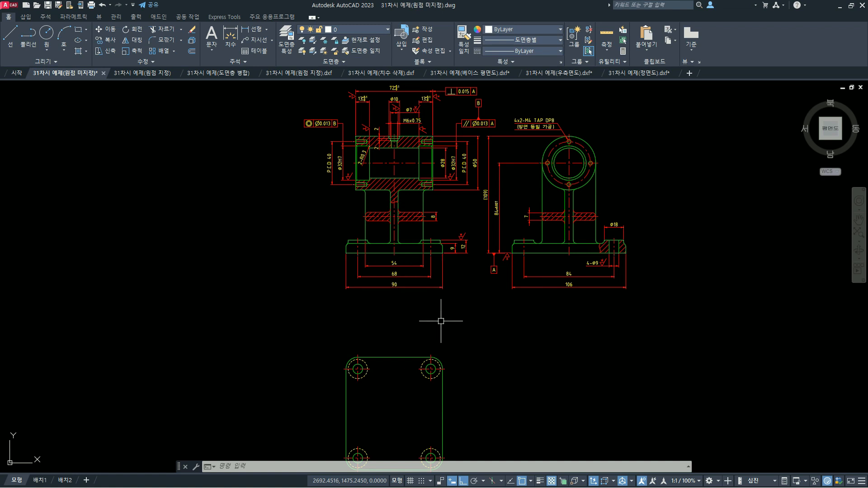
Zoom to the whole drawing with the All option and compare the location of the views with the coordinate origin.
text(z)
key(Return)
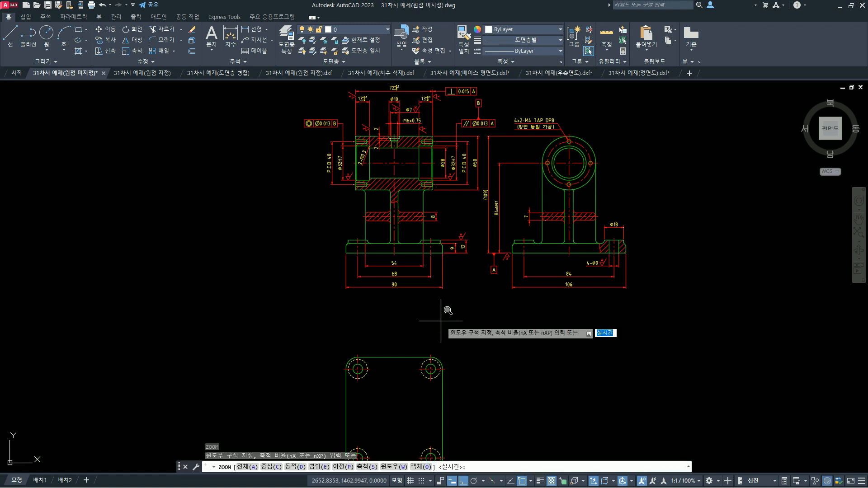
text(a)
key(Return)
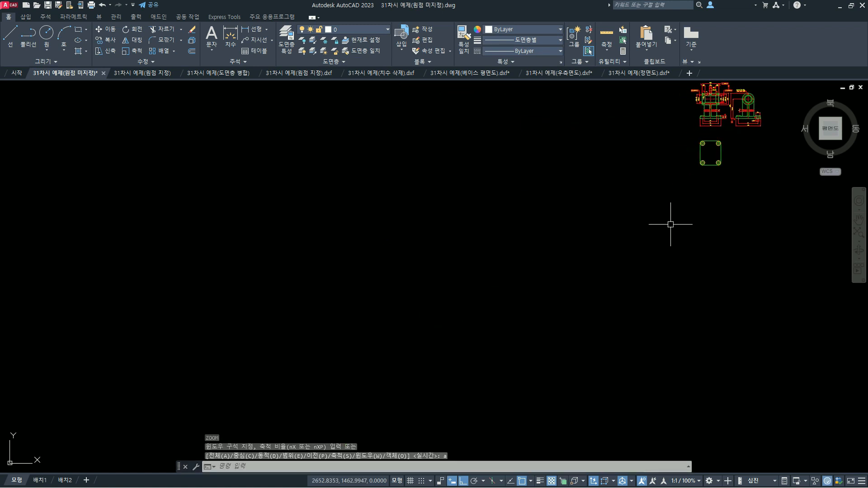
middle_drag(161, 400, 223, 370)
scroll(224, 370, down, 2)
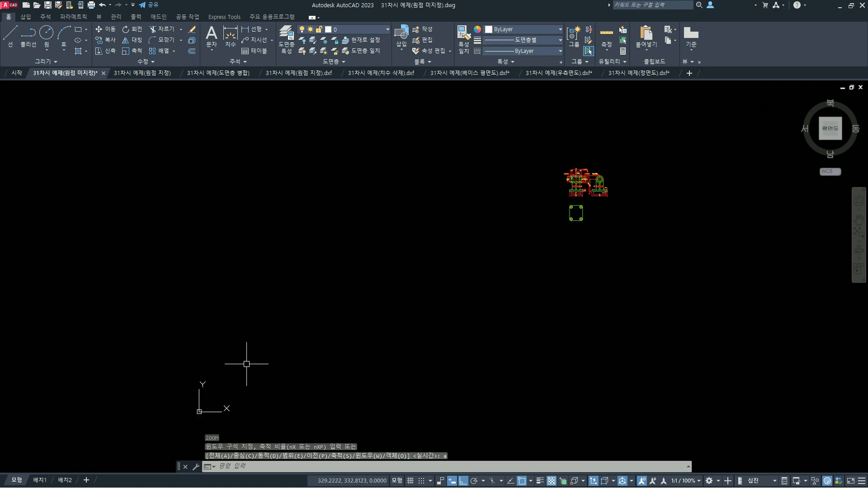
middle_drag(274, 398, 276, 372)
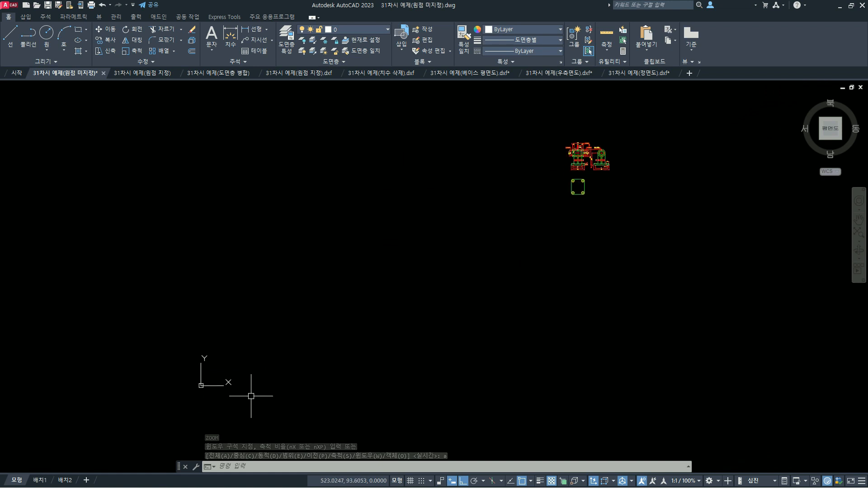
click(162, 363)
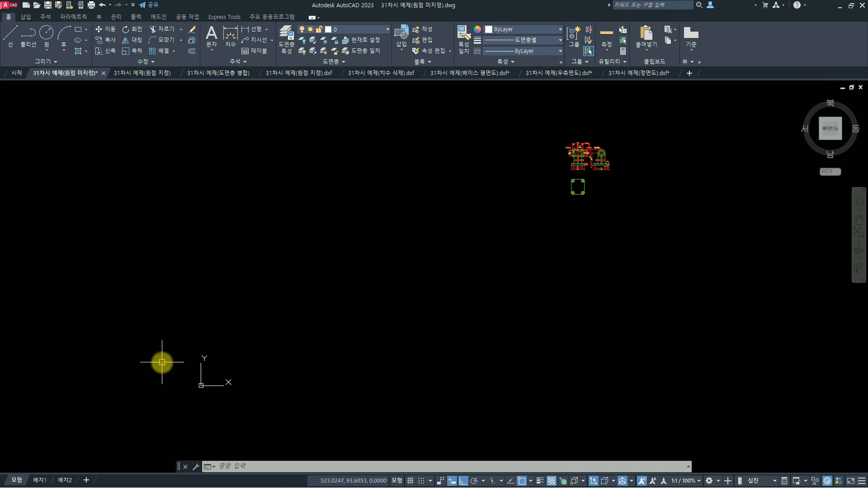
drag(189, 348, 245, 398)
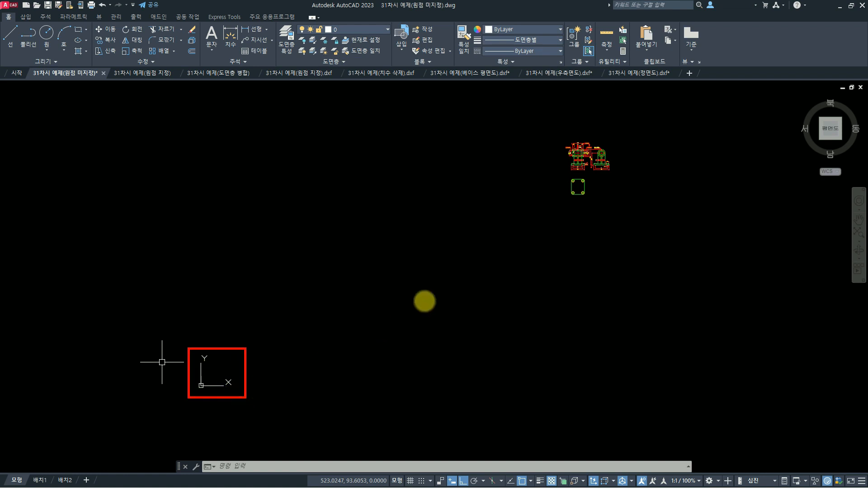
mouse_move(558, 134)
mouse_down()
mouse_move(576, 170)
mouse_move(622, 206)
mouse_up()
mouse_move(549, 217)
mouse_down()
mouse_move(279, 332)
mouse_move(275, 327)
mouse_move(299, 346)
mouse_up()
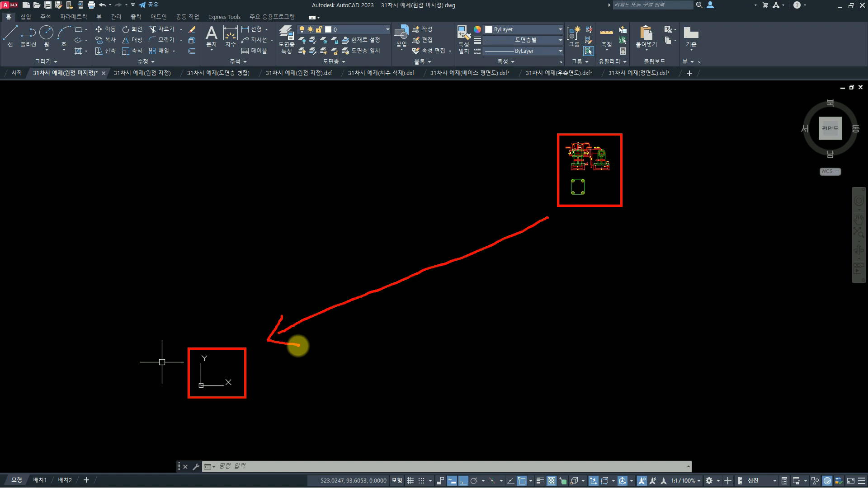
key(Escape)
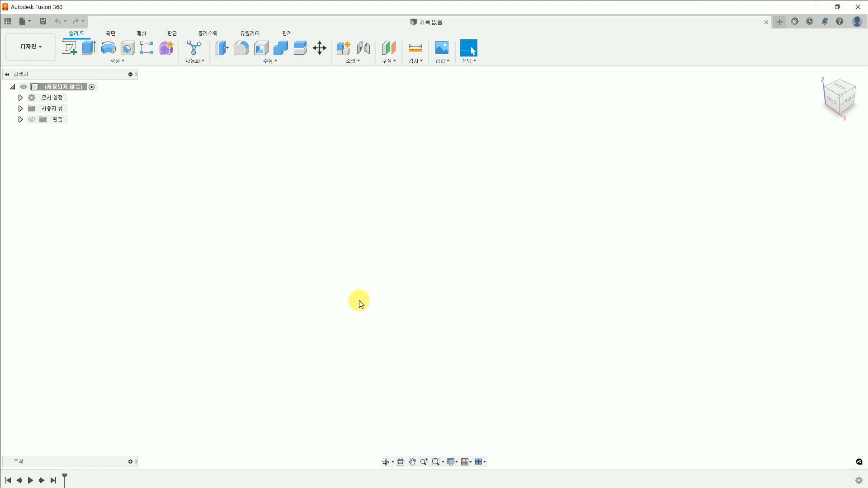
Switch to Fusion 360 and open 31차시 예제(원점 미지정).dwg from the local computer.
click(31, 23)
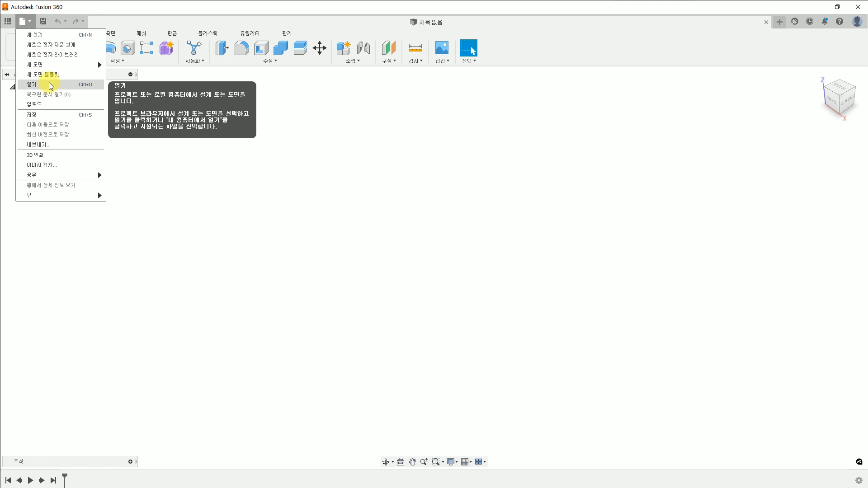
click(49, 84)
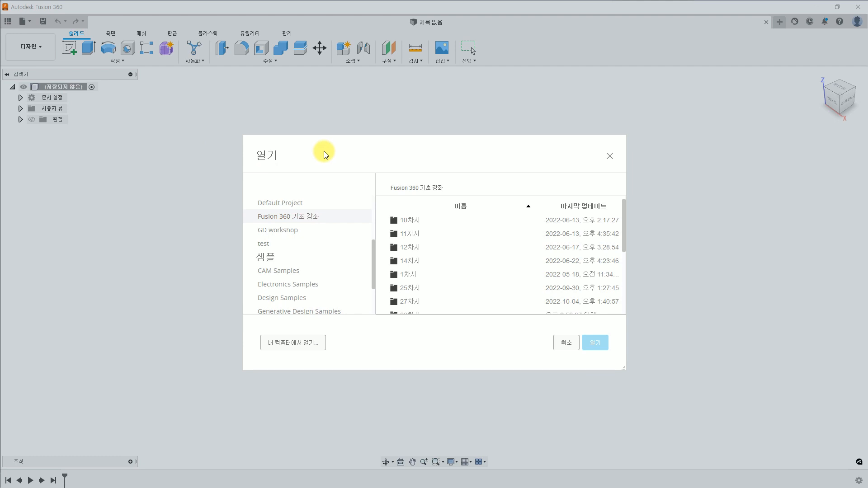
click(302, 346)
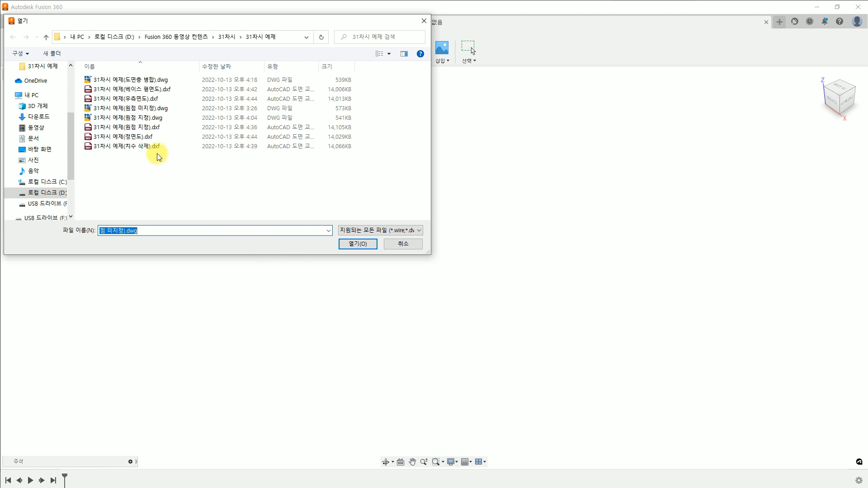
click(138, 111)
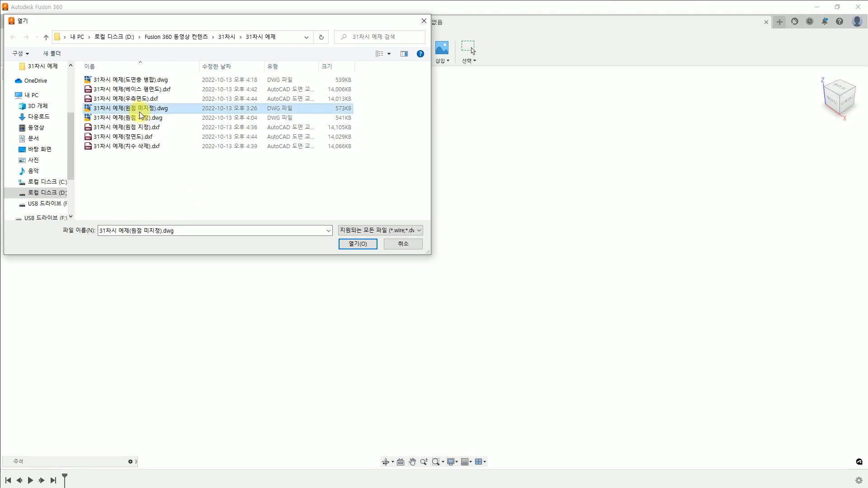
click(359, 245)
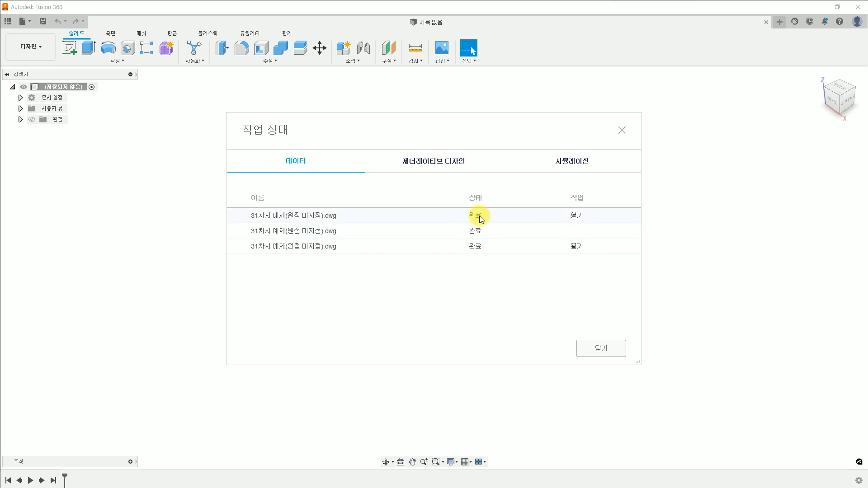
click(577, 215)
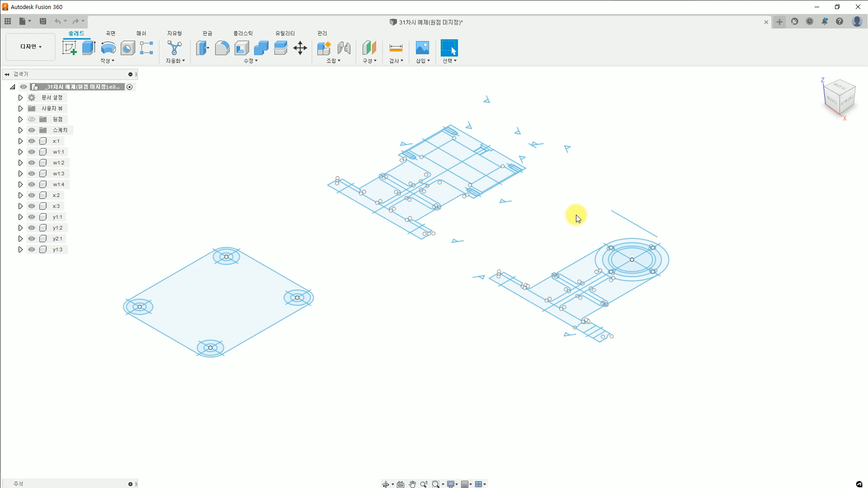
Display the origin and examine how far it lies from the imported sketches.
scroll(540, 219, down, 5)
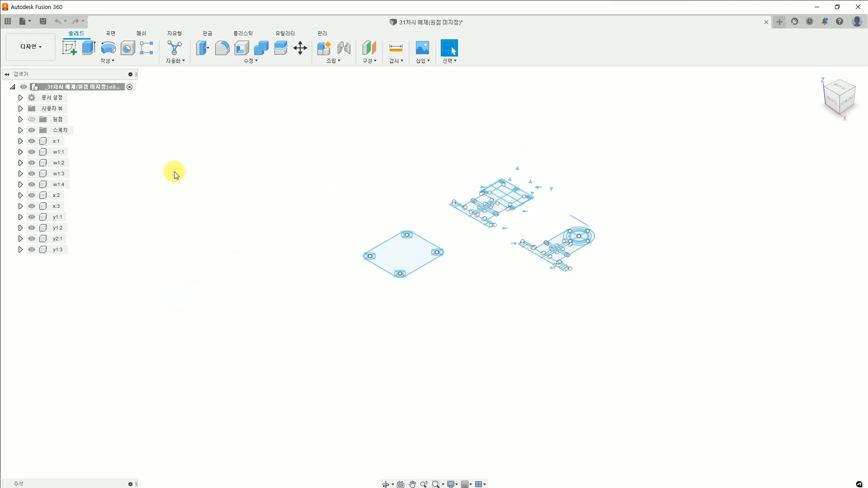
click(47, 120)
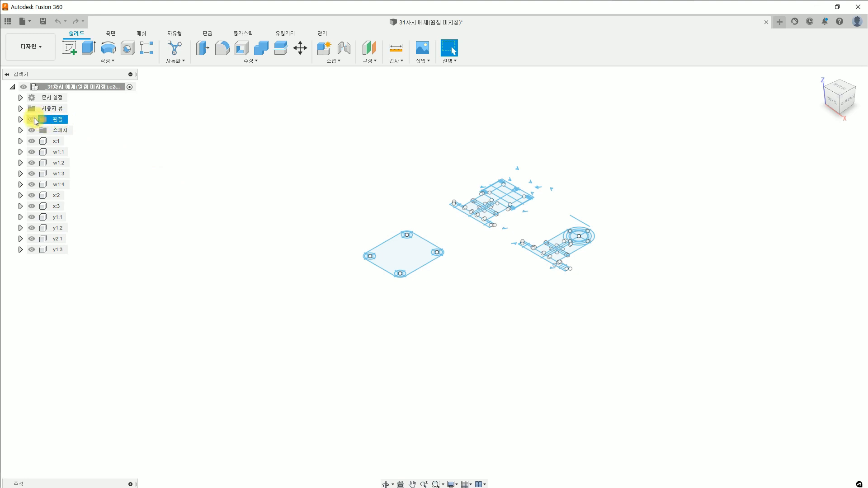
click(32, 119)
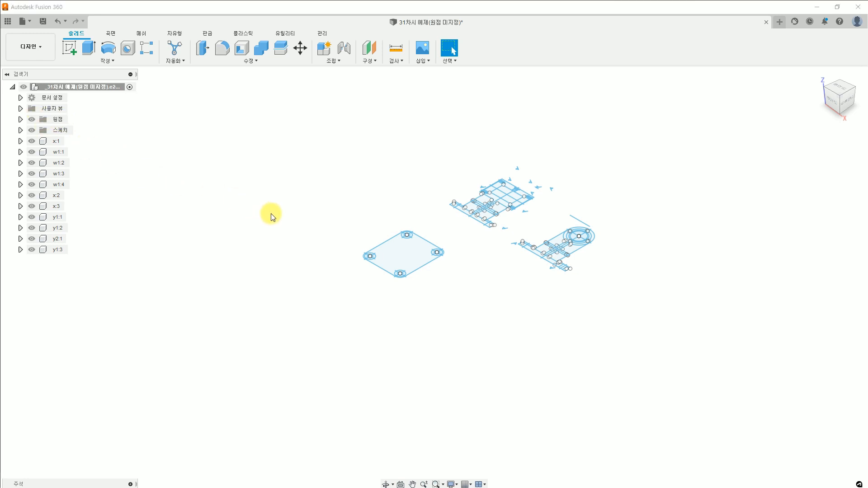
scroll(444, 220, down, 5)
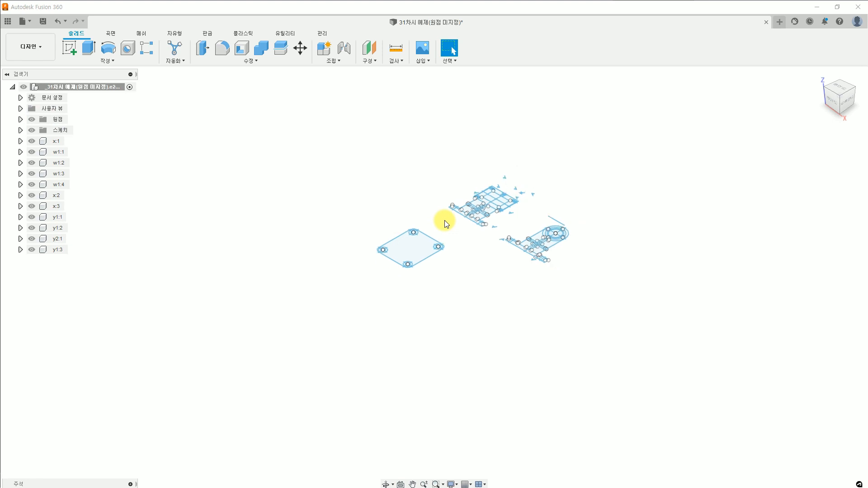
scroll(444, 221, down, 3)
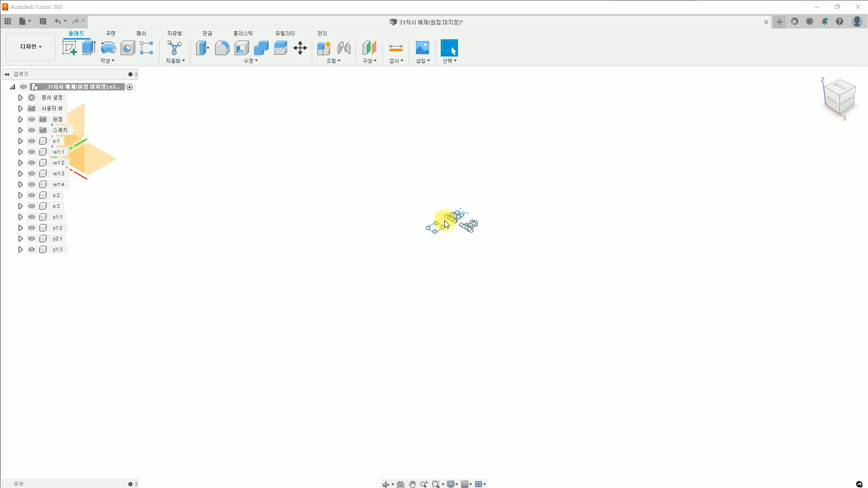
middle_drag(304, 196, 446, 269)
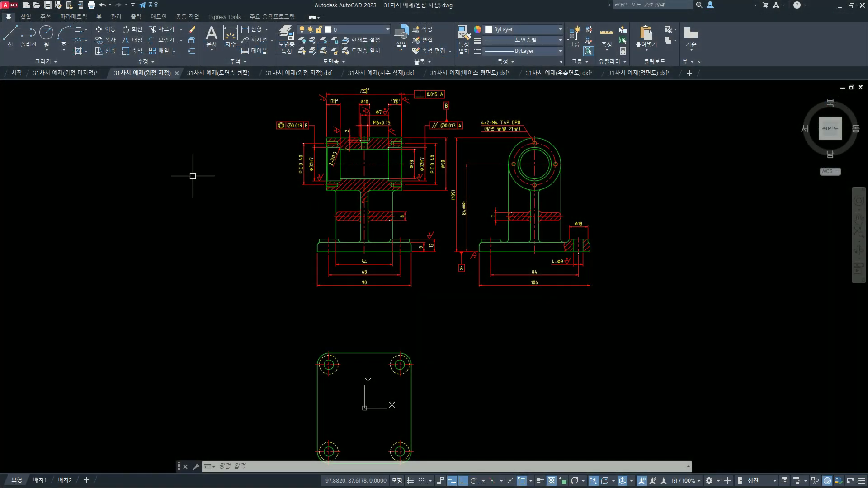
Close the 31차시 예제(원점 미지정) design in Fusion 360 without saving.
mouse_move(161, 75)
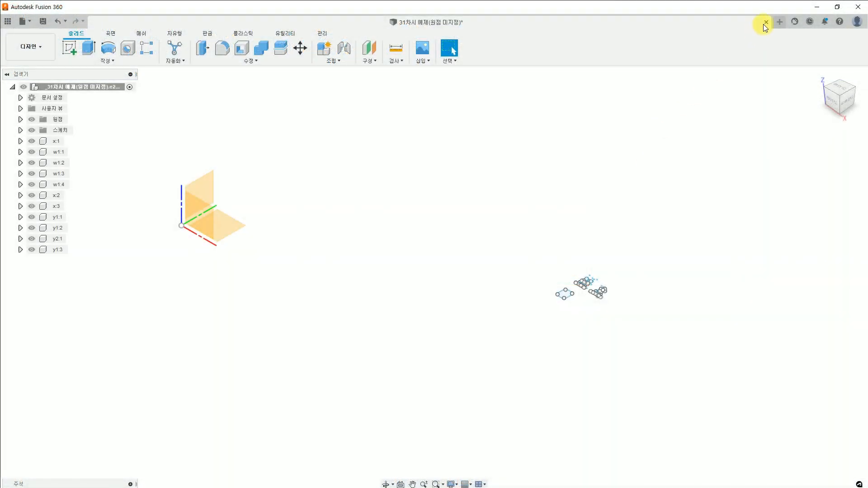
click(767, 22)
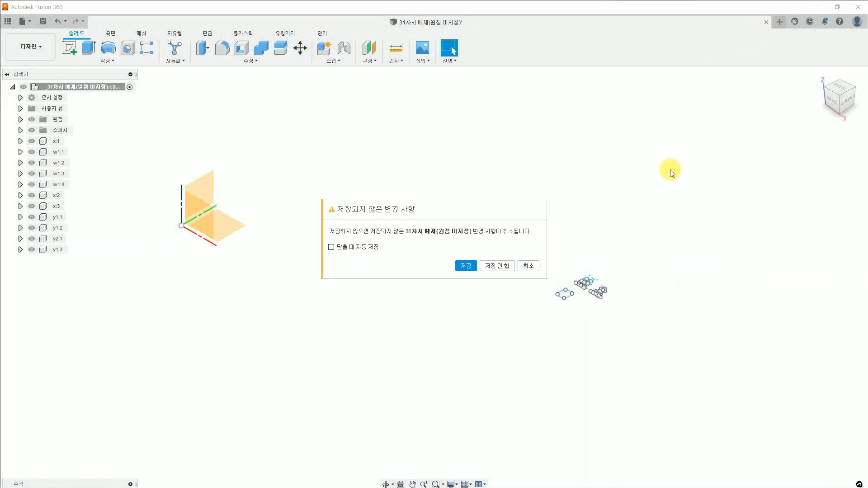
click(500, 266)
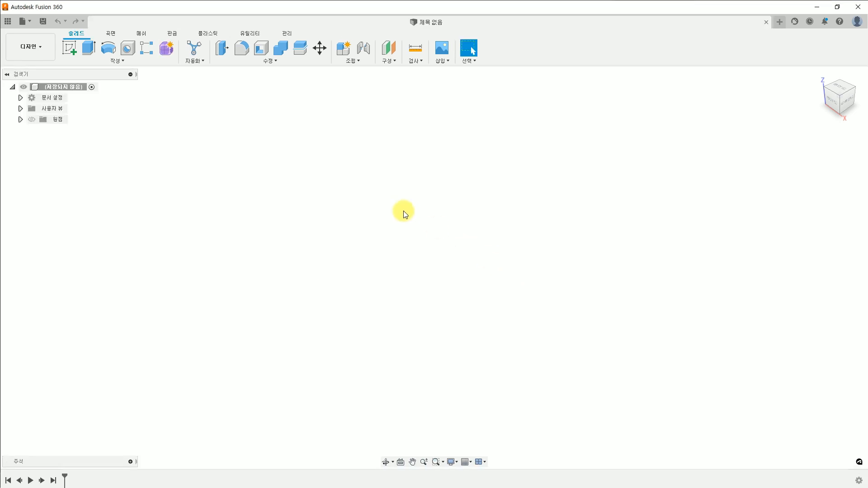
Open 31차시 예제(원점 지정).dwg from the local computer as a design.
key(ctrl+o)
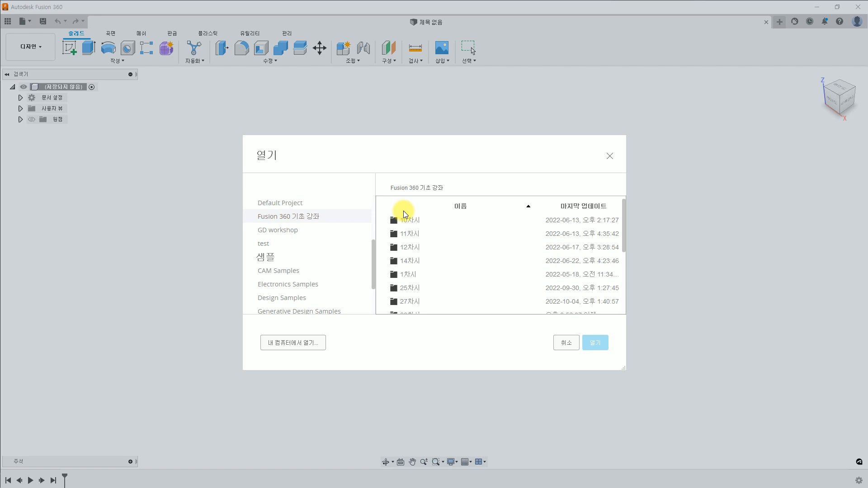
click(293, 344)
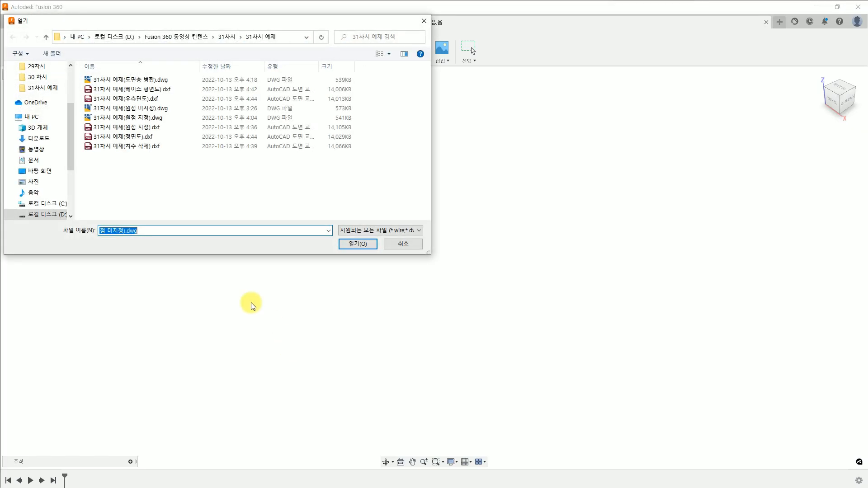
click(152, 119)
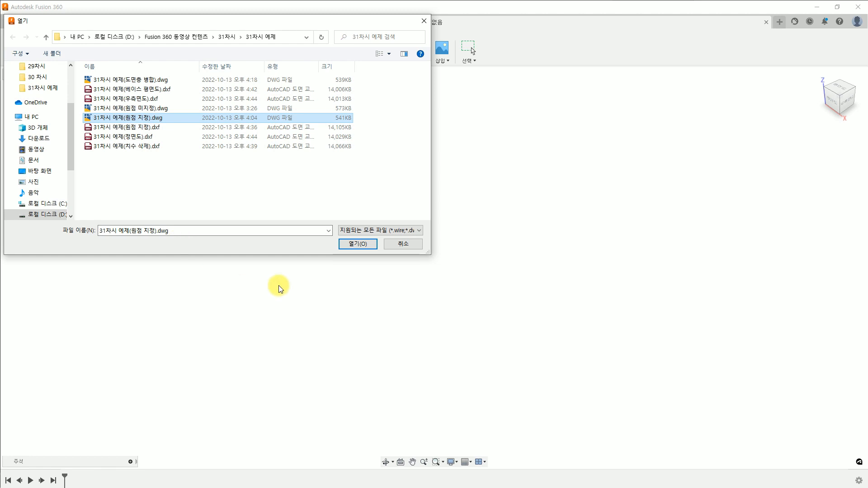
click(355, 244)
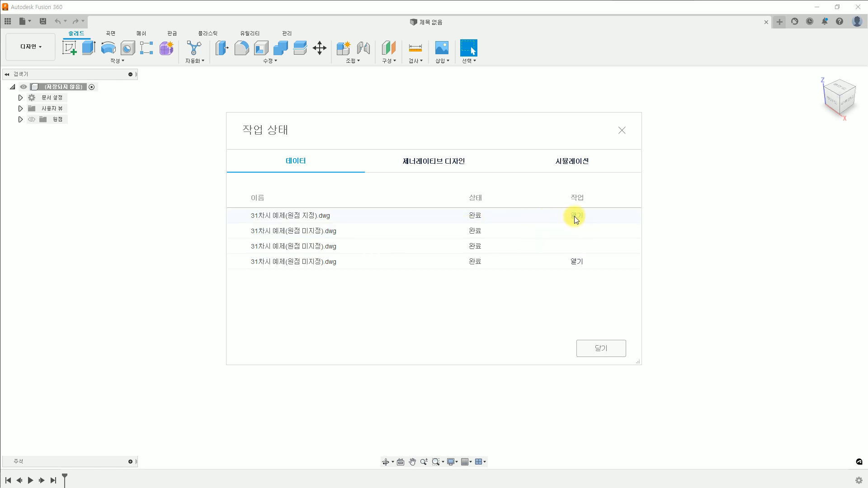
click(580, 218)
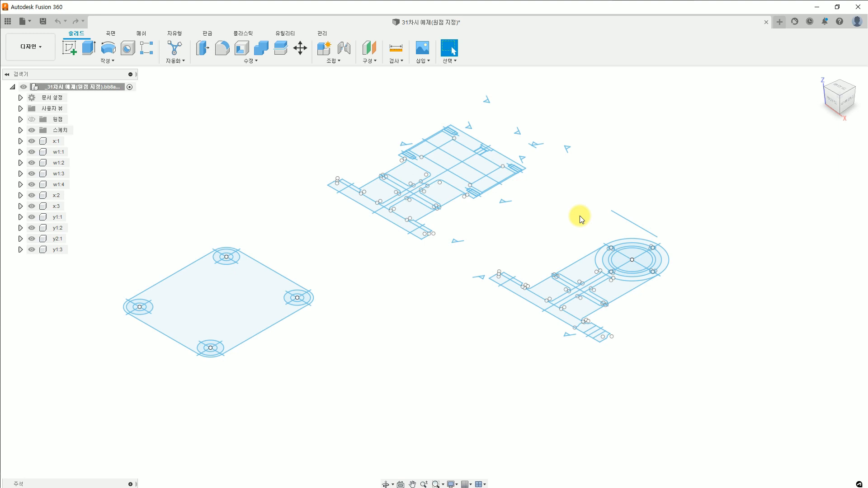
Display the origin to check its position against the base plan view, and hide it again.
click(35, 120)
click(32, 120)
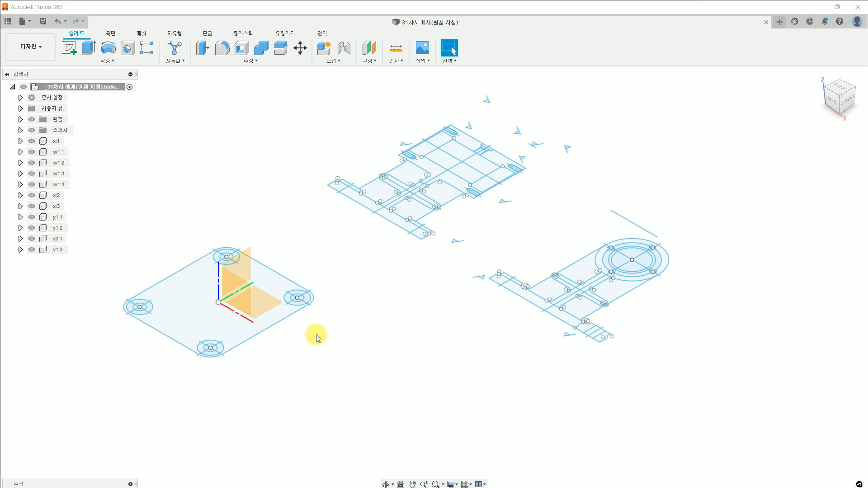
click(34, 120)
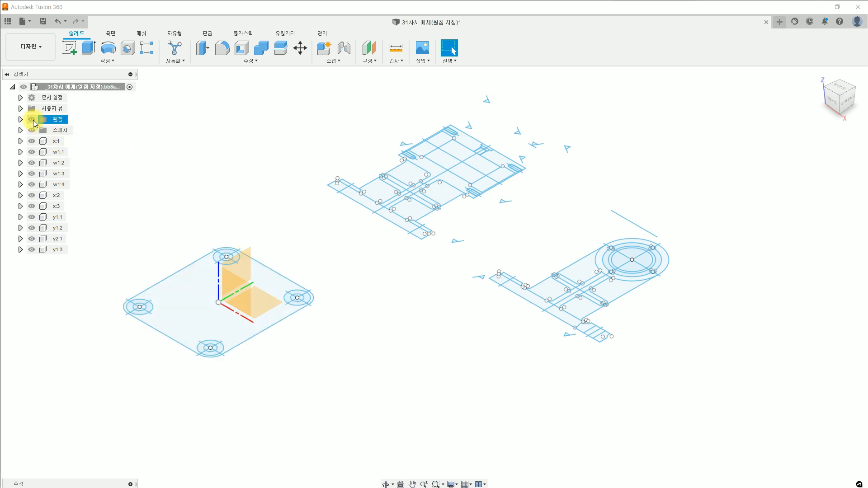
Hide the origin and expand the design's root sketches folder to view the layer-named sketches from 외형선 to 0.
click(32, 120)
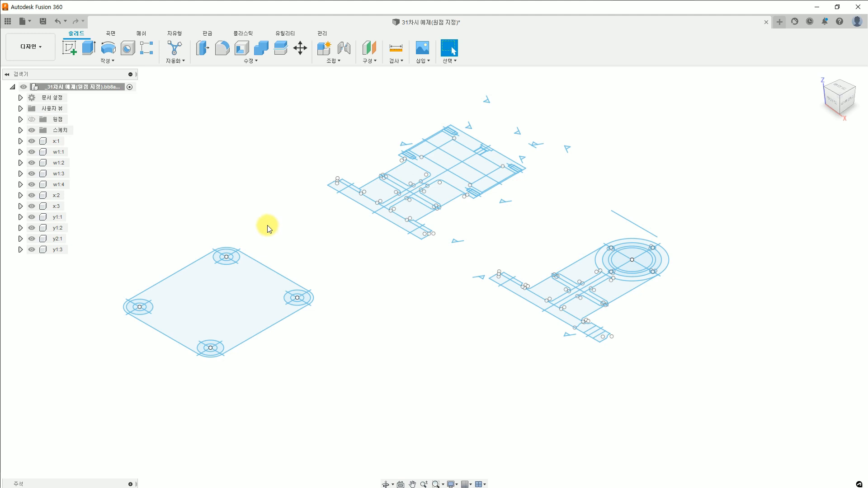
click(21, 131)
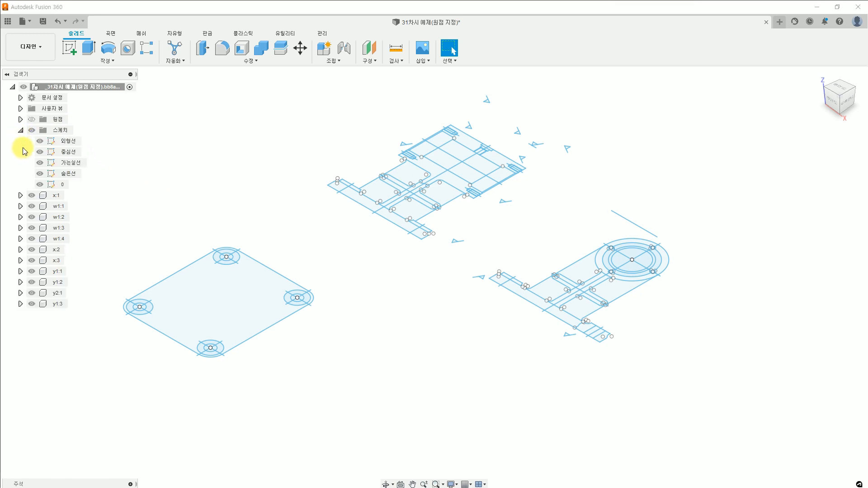
click(77, 144)
click(75, 163)
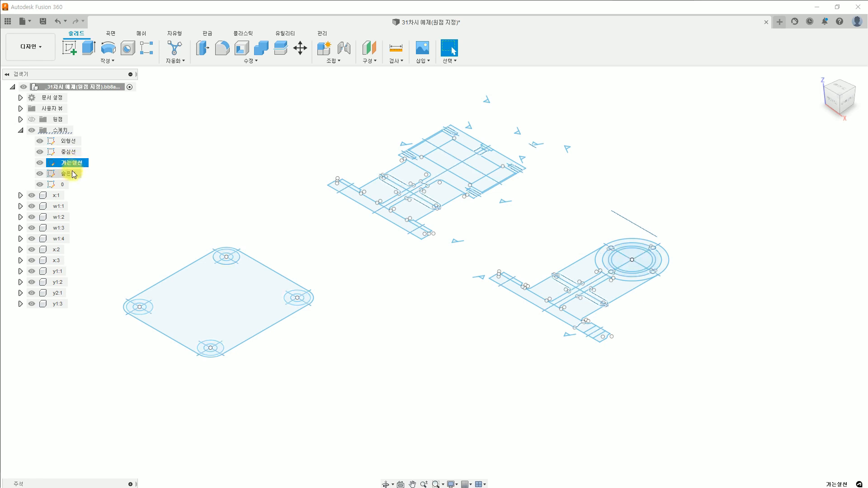
click(66, 185)
click(238, 204)
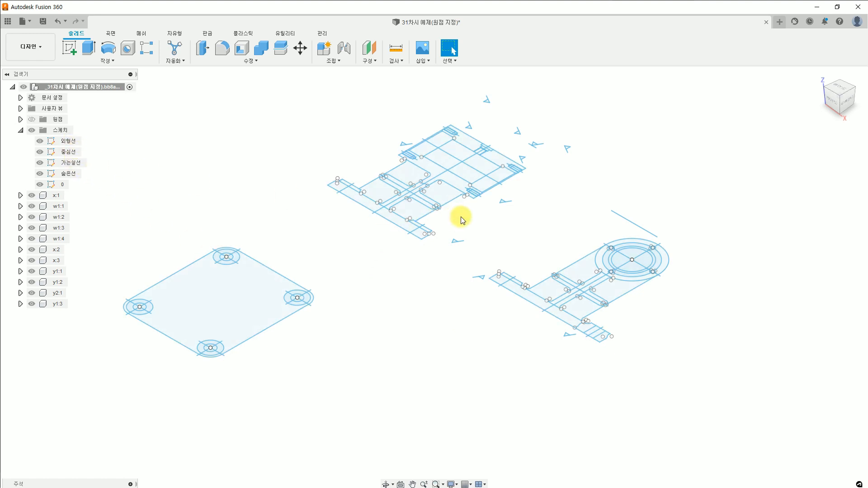
Highlight the 외형선, 중심선, 가는실선 and 숨은선 sketches one after another to examine which geometry each layer contains.
click(62, 142)
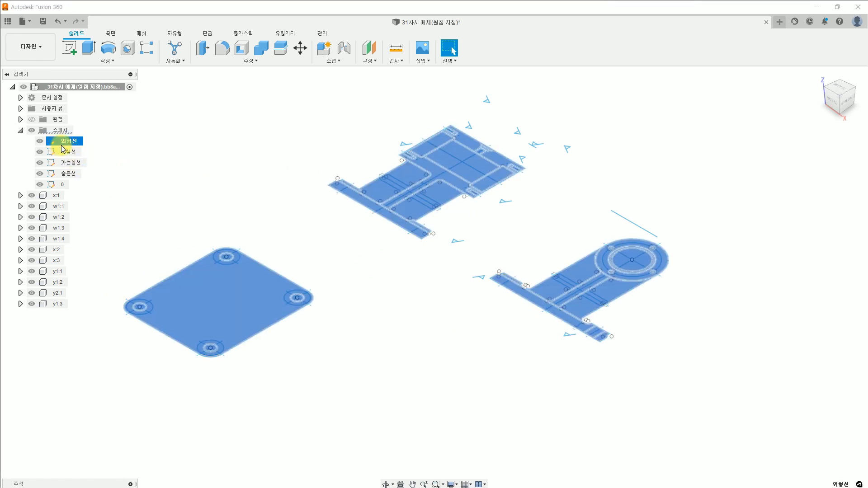
click(64, 151)
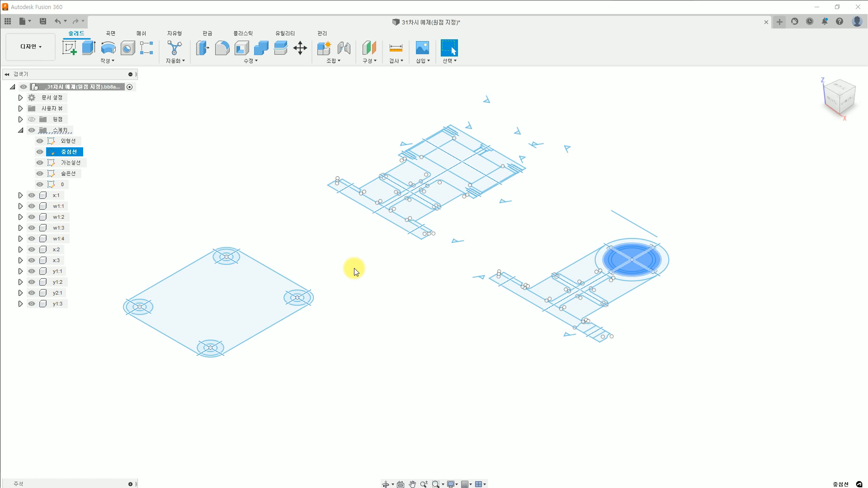
click(76, 140)
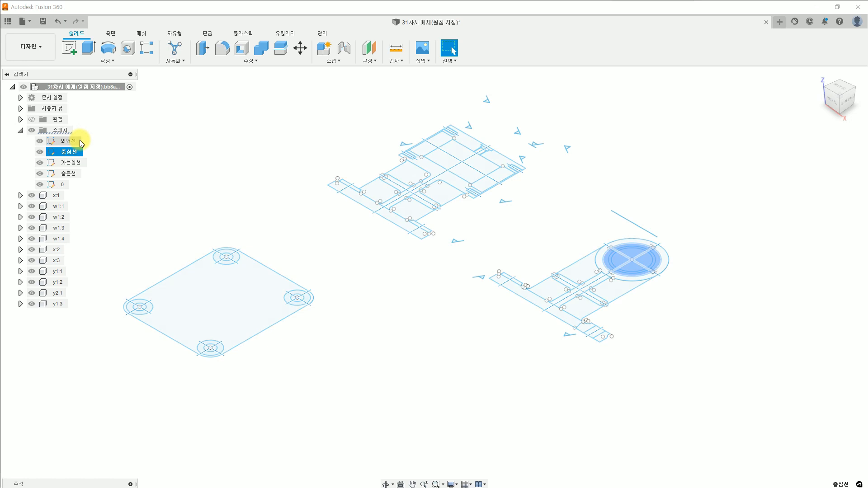
click(75, 153)
click(72, 164)
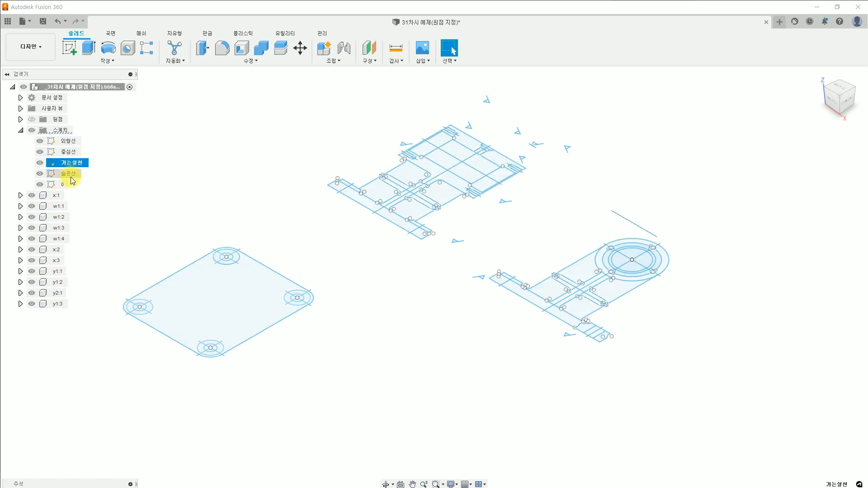
click(70, 174)
click(183, 198)
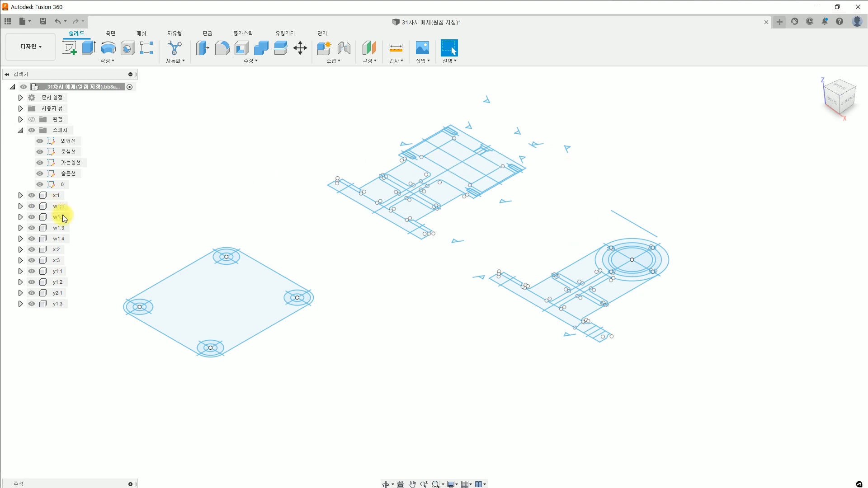
Inspect the 가는실선 sketch inside component x:1, and collapse the component and the root sketches folder.
click(32, 241)
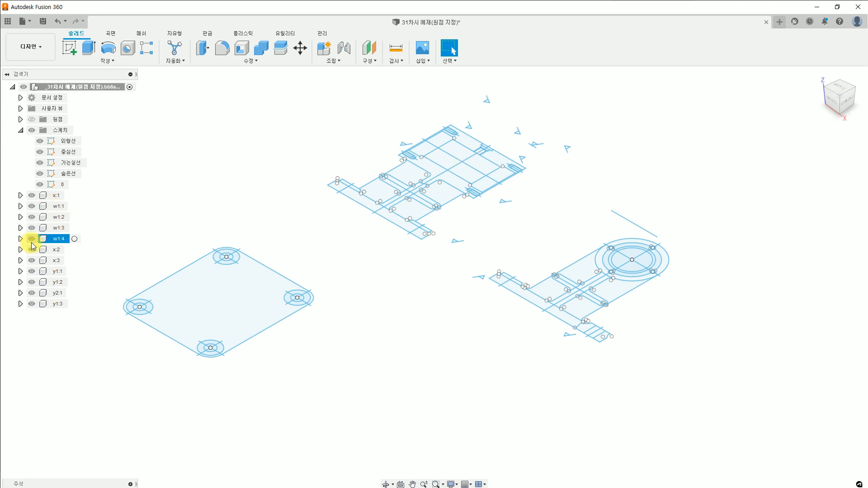
click(20, 196)
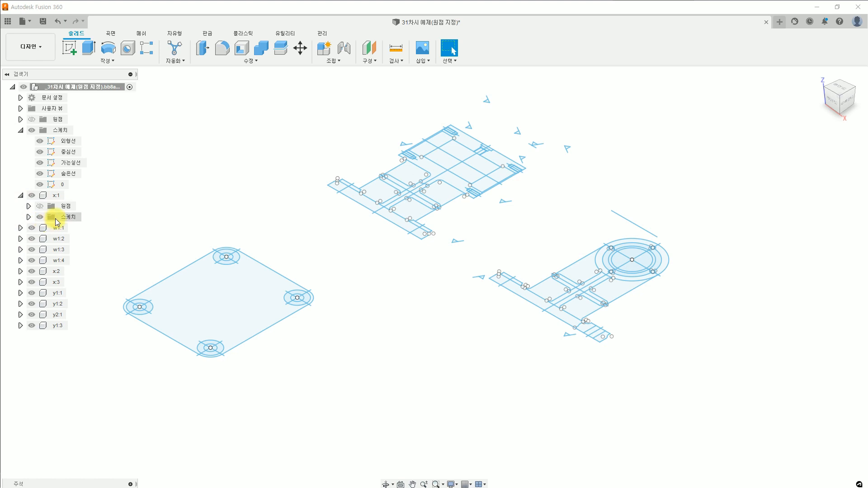
click(29, 217)
click(83, 230)
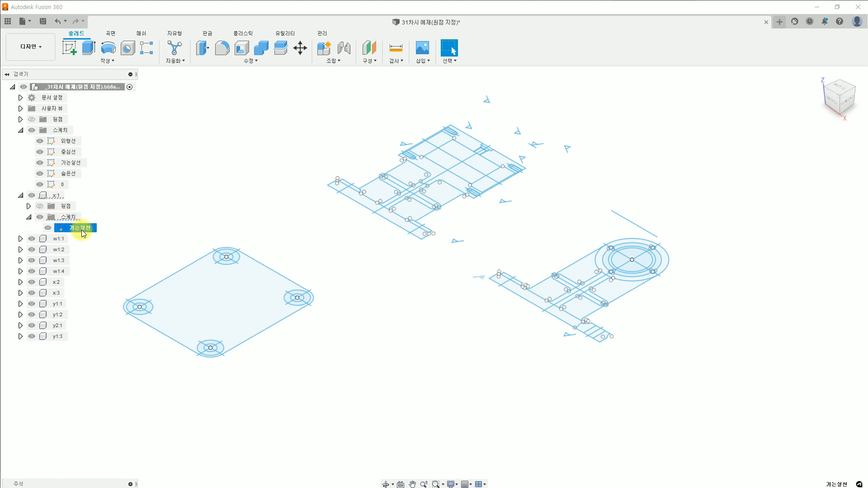
click(20, 196)
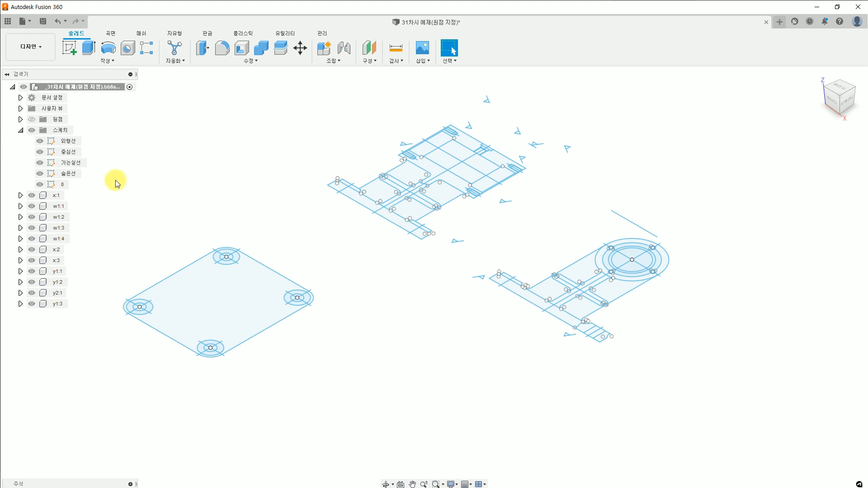
click(21, 130)
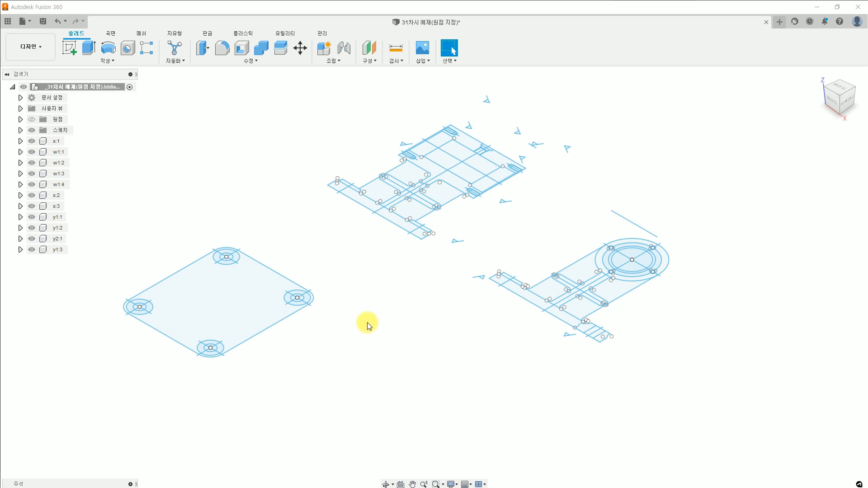
Turn on timeline capture for the imported design and briefly check its root sketches folder.
right_click(107, 87)
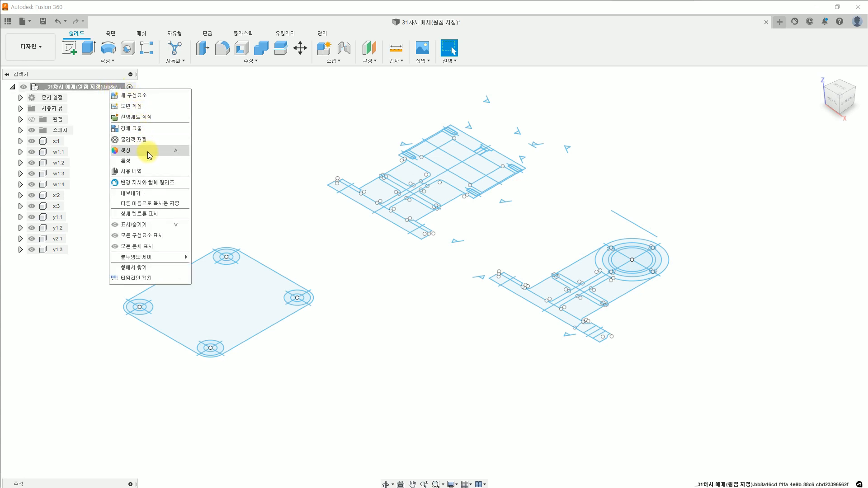
click(153, 280)
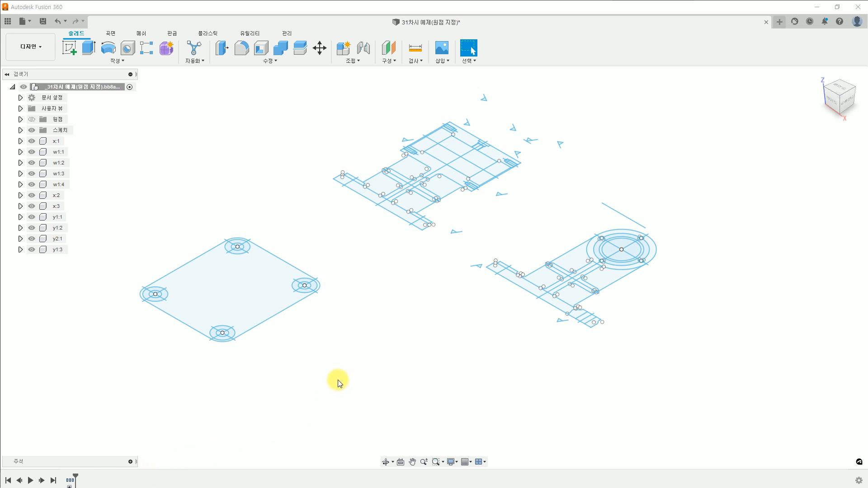
click(21, 130)
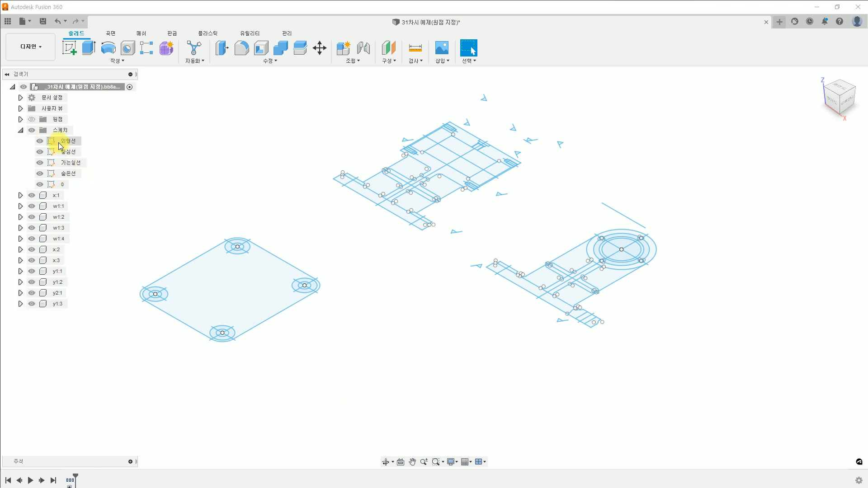
click(21, 130)
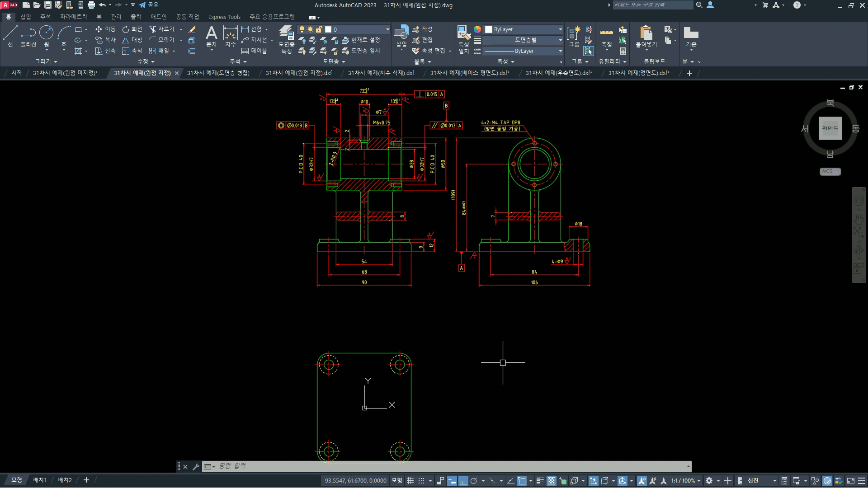
In AutoCAD, merge all layers of 31차시 예제(원점 지정).dwg except Defpoints into layer 0, and bring up the 31차시 예제(도면층 병합) drawing.
text(la)
key(Return)
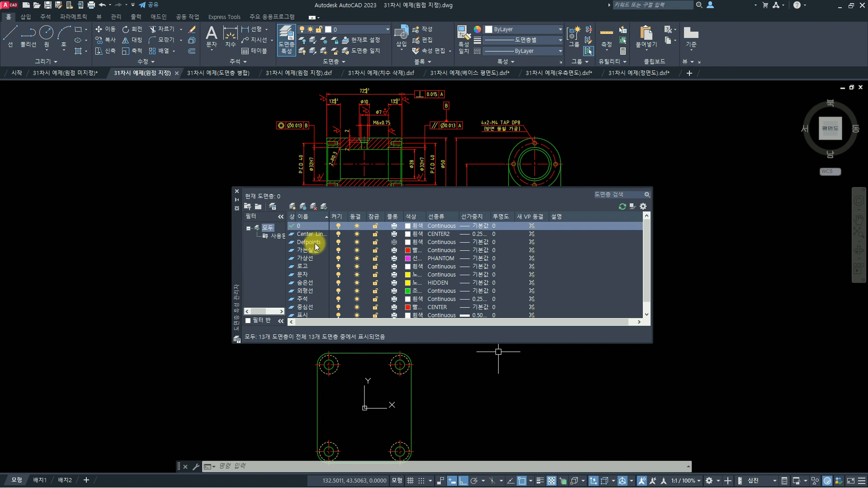
click(306, 234)
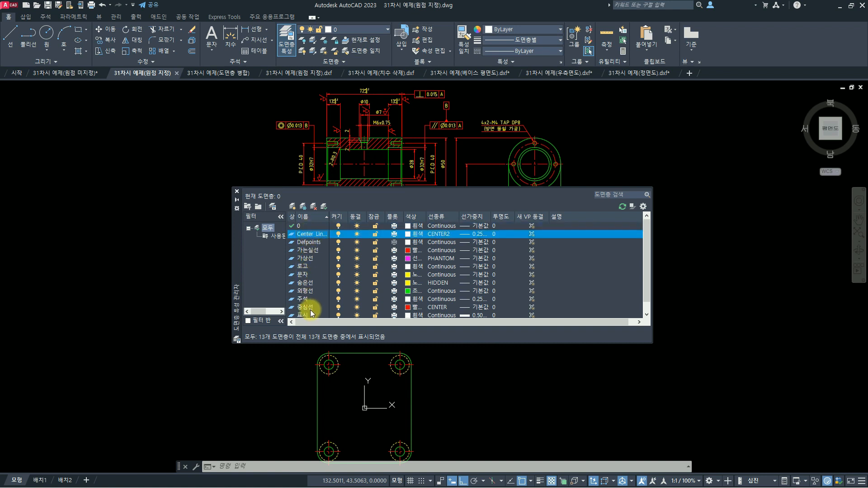
scroll(311, 311, down, 1)
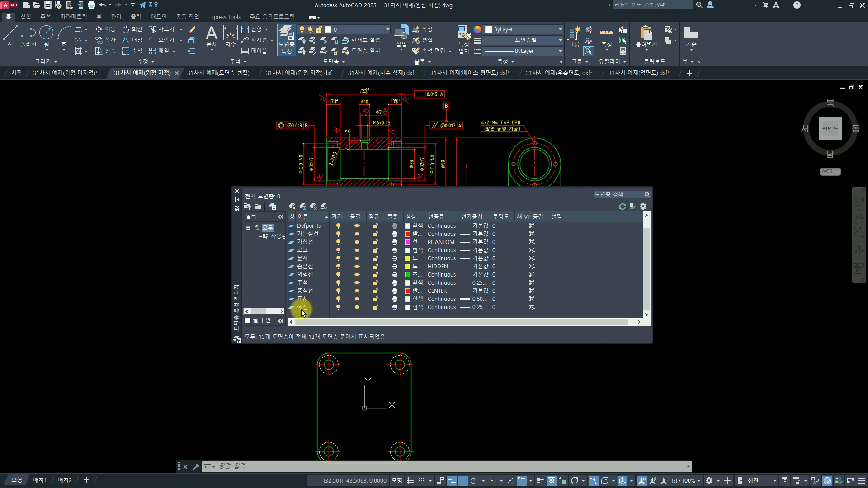
shift+click(307, 312)
scroll(324, 304, up, 1)
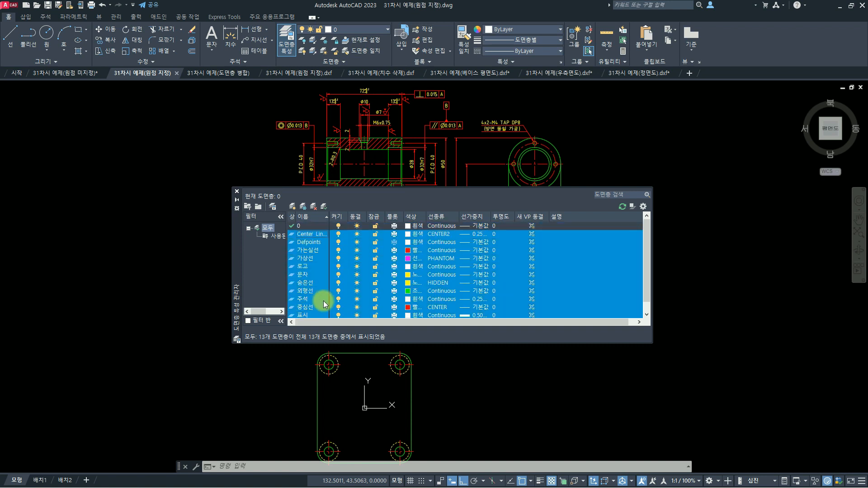
ctrl+click(313, 243)
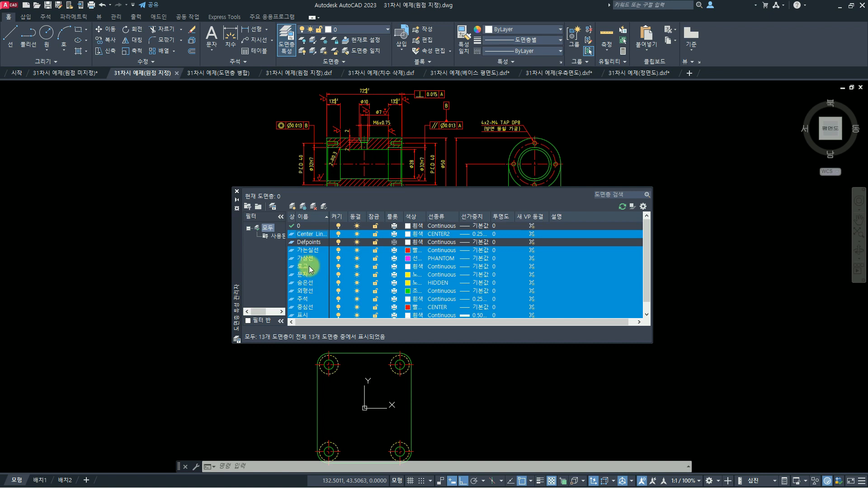
right_click(306, 268)
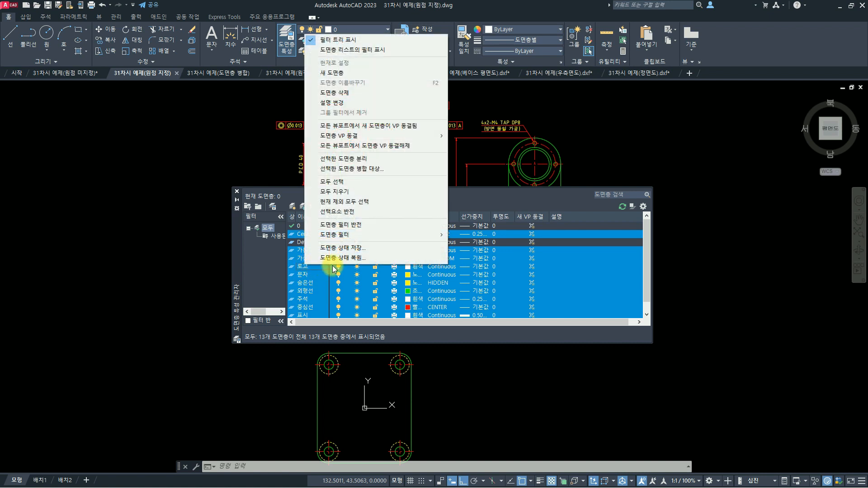
click(348, 170)
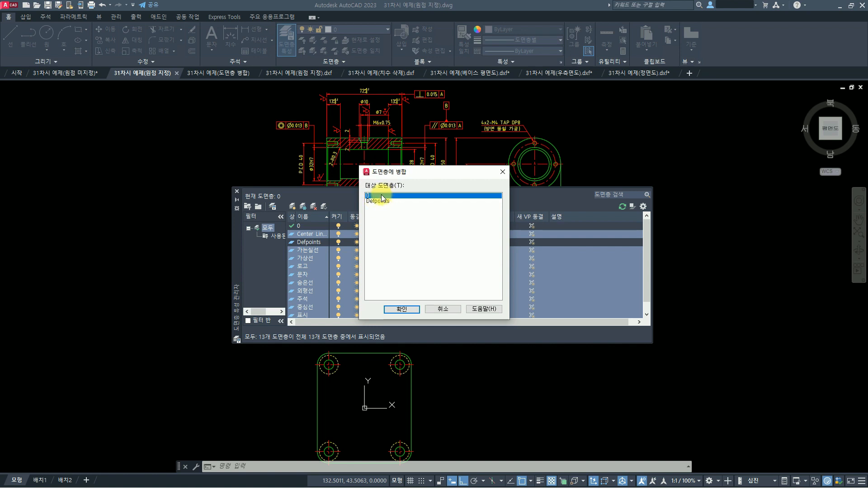
click(404, 311)
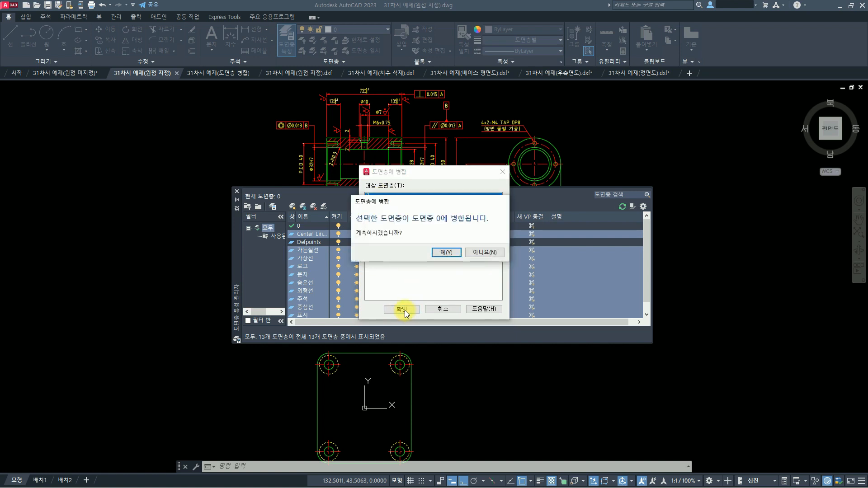
click(445, 252)
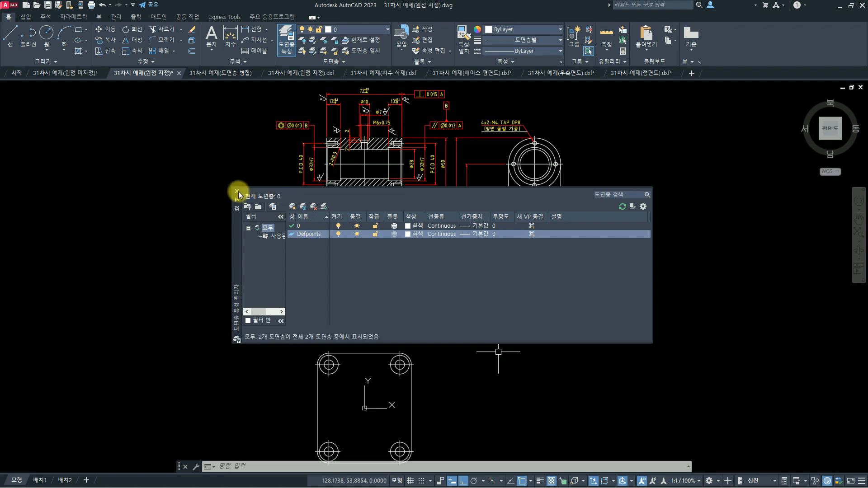
click(237, 194)
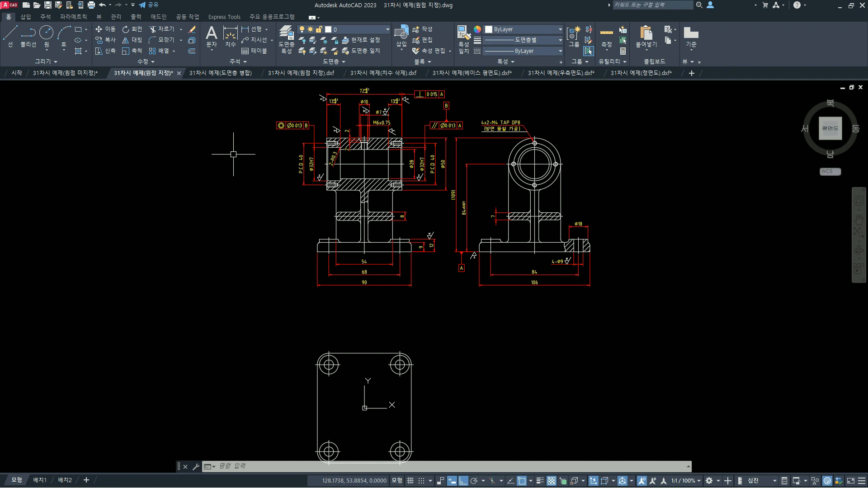
click(223, 76)
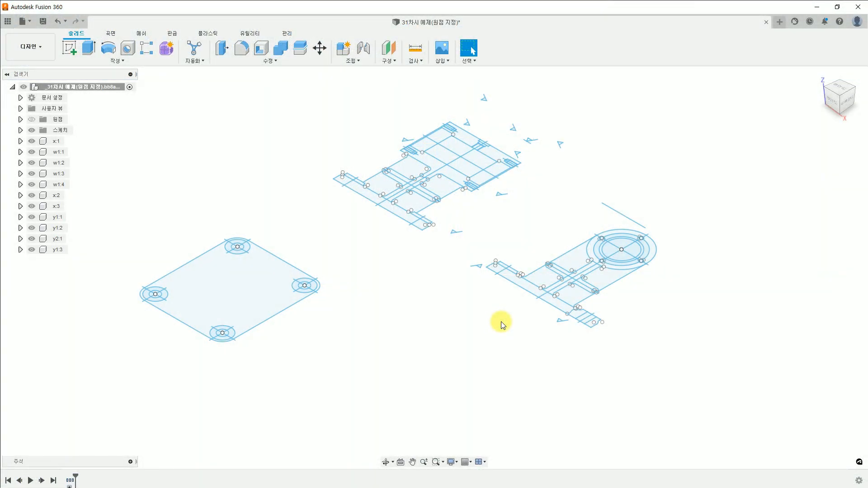
Close the 원점 지정 design without saving and open 31차시 예제(도면층 병합).dwg from the computer.
click(765, 24)
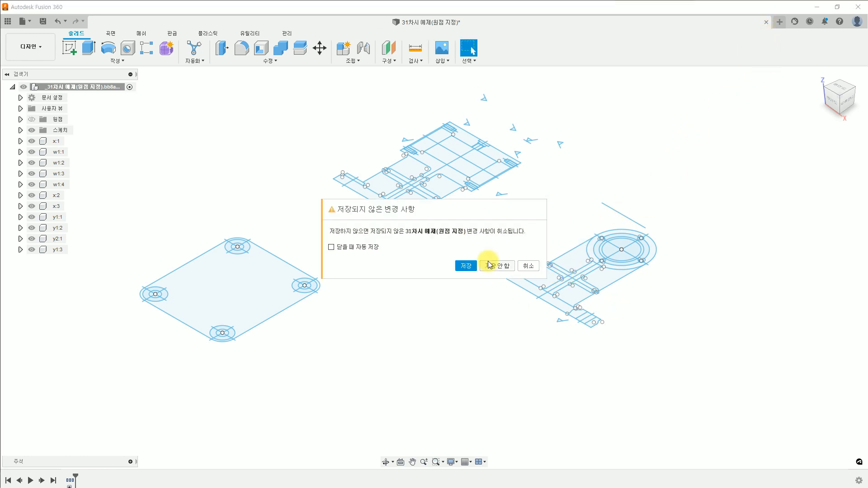
click(490, 266)
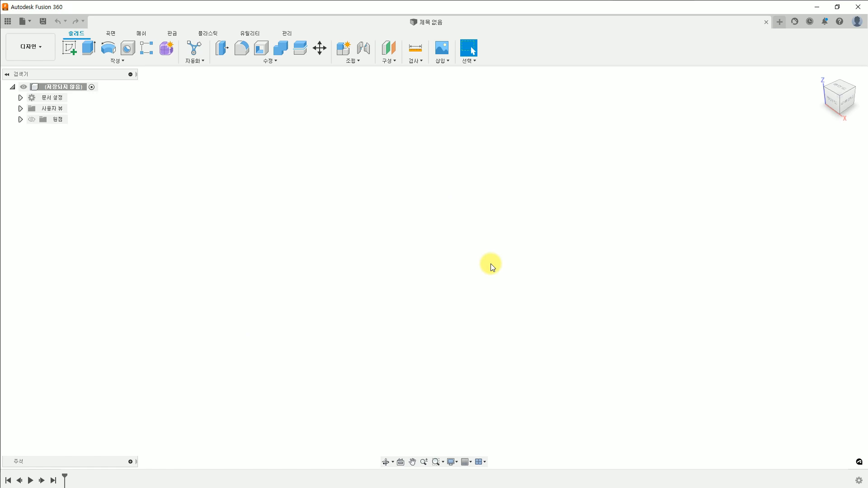
key(ctrl+o)
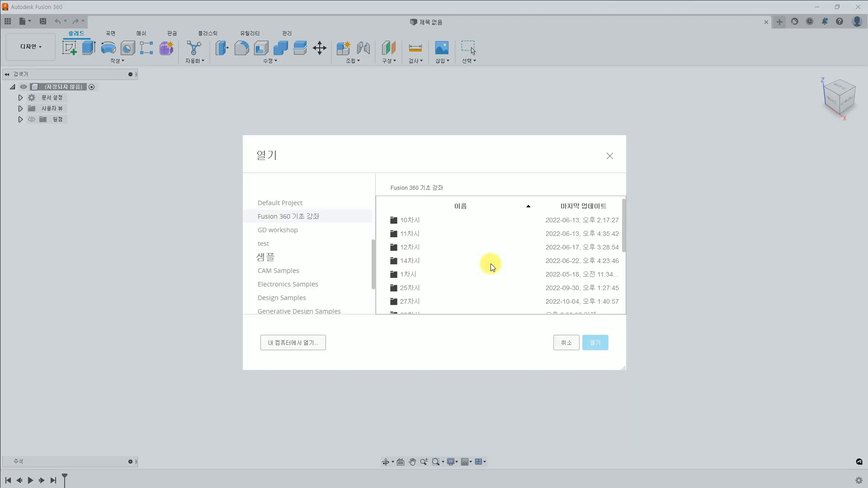
click(304, 345)
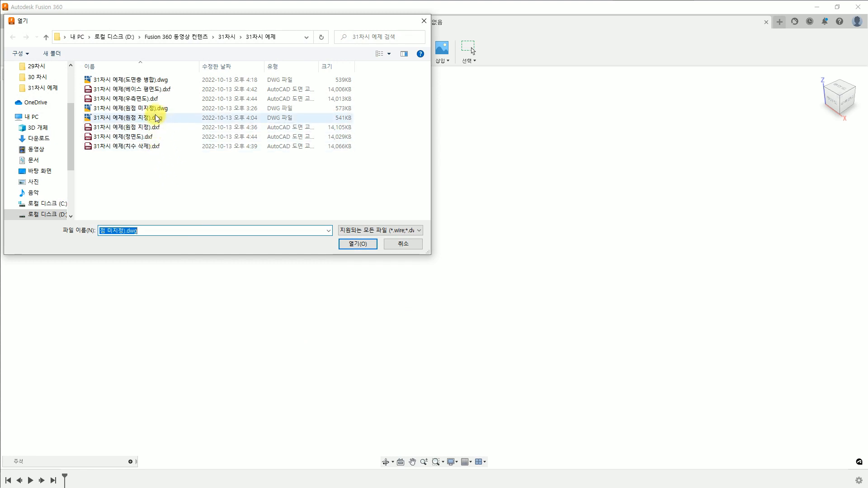
click(150, 84)
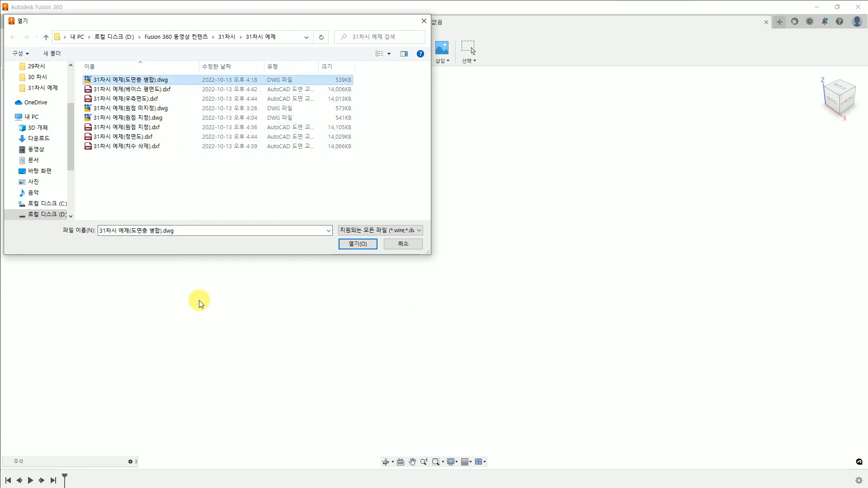
click(358, 247)
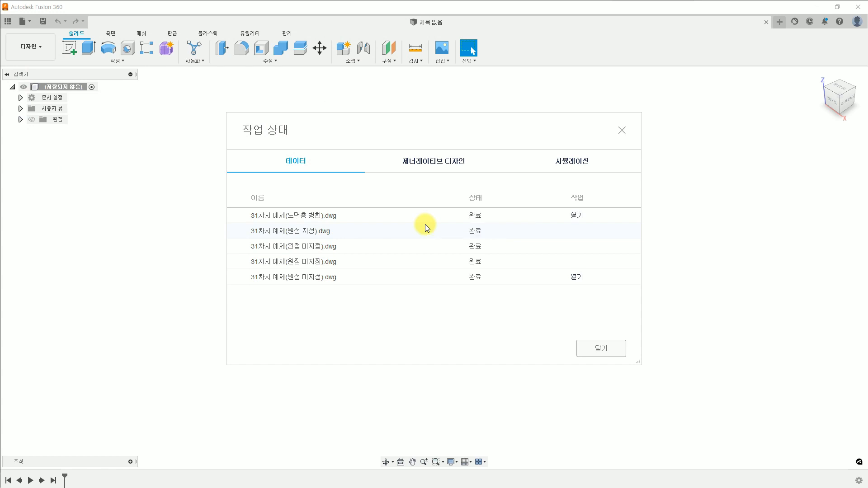
click(576, 216)
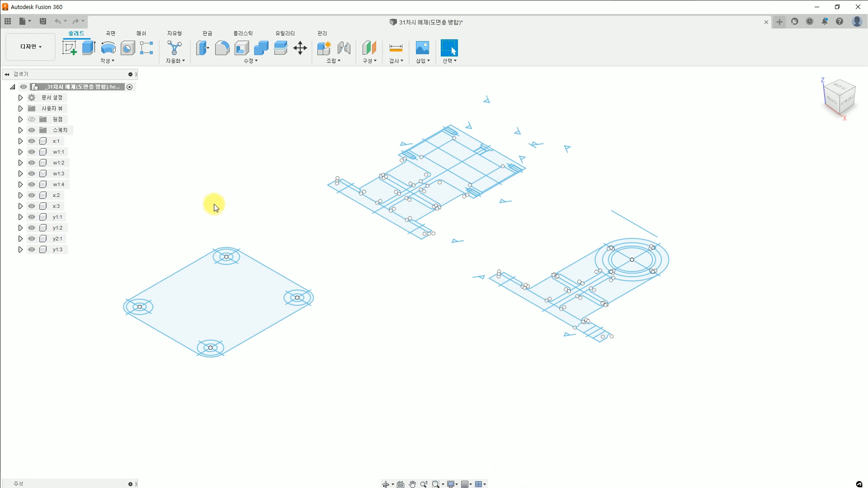
Turn on timeline capture for the 도면층 병합 design and expand its root sketches folder.
right_click(104, 88)
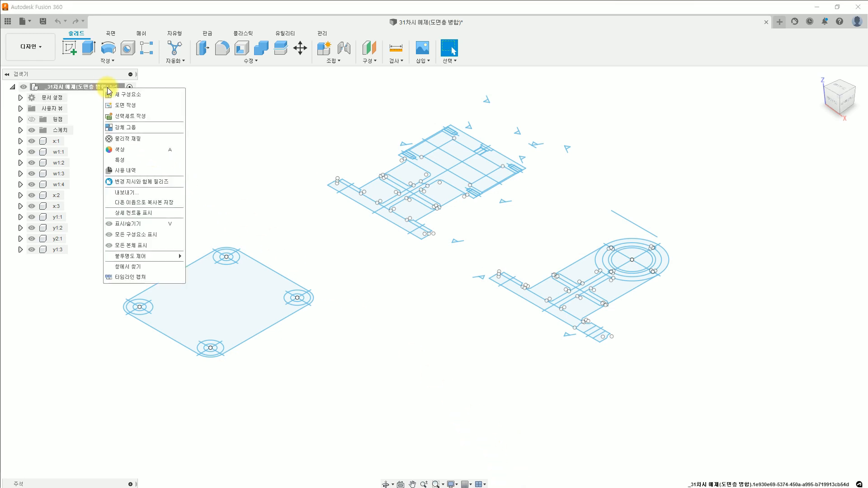
click(144, 277)
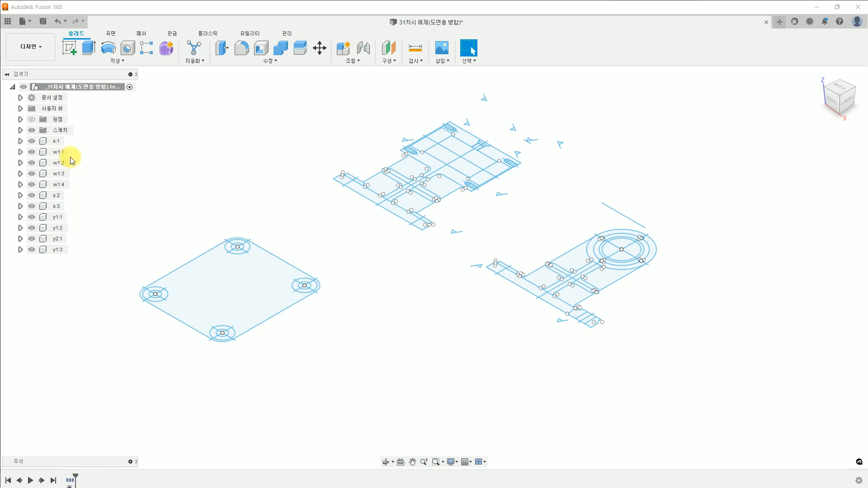
click(20, 131)
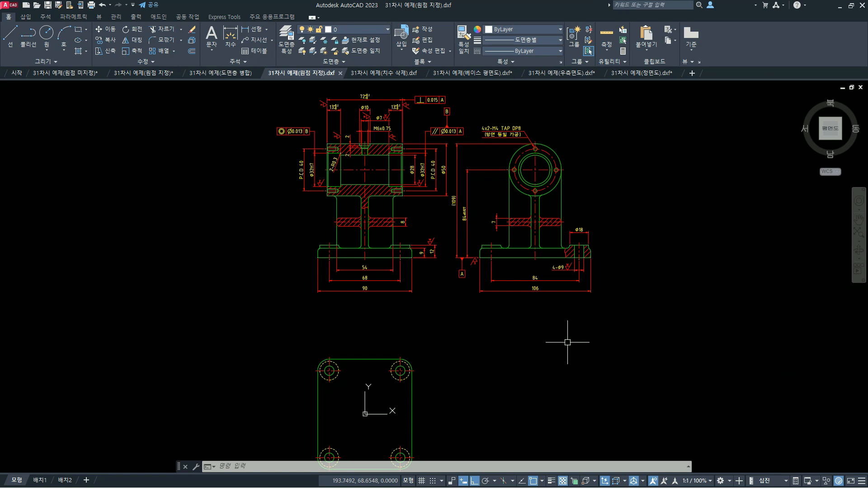
In AutoCAD, review the layer list of the 31차시 예제(원점 지정).dxf drawing.
mouse_move(289, 79)
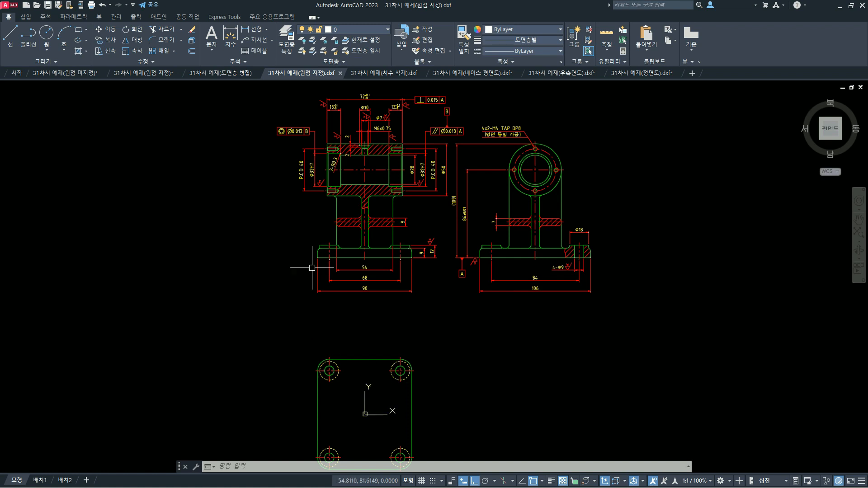
click(374, 29)
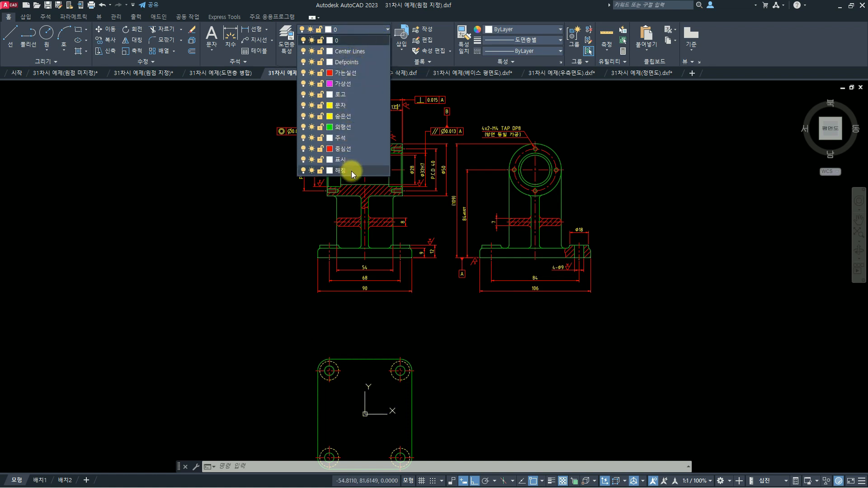
click(513, 337)
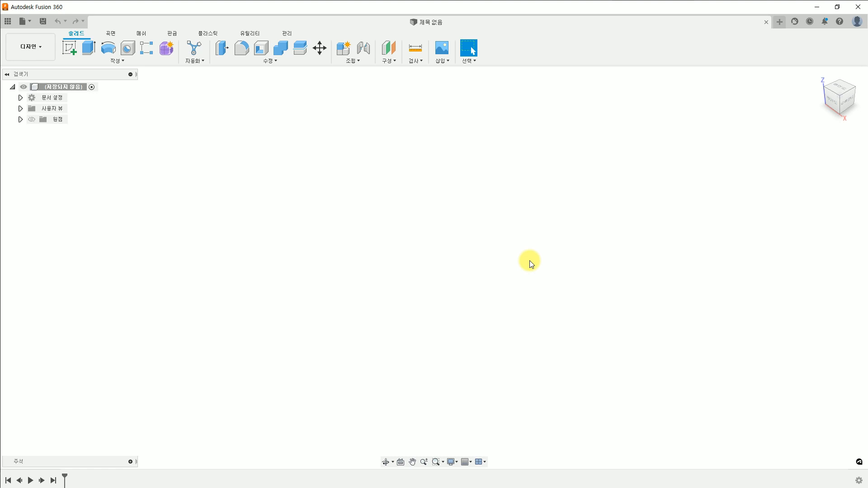
In Fusion 360, open 31차시 예제(원점 지정).dxf from the computer as a new design.
key(ctrl+o)
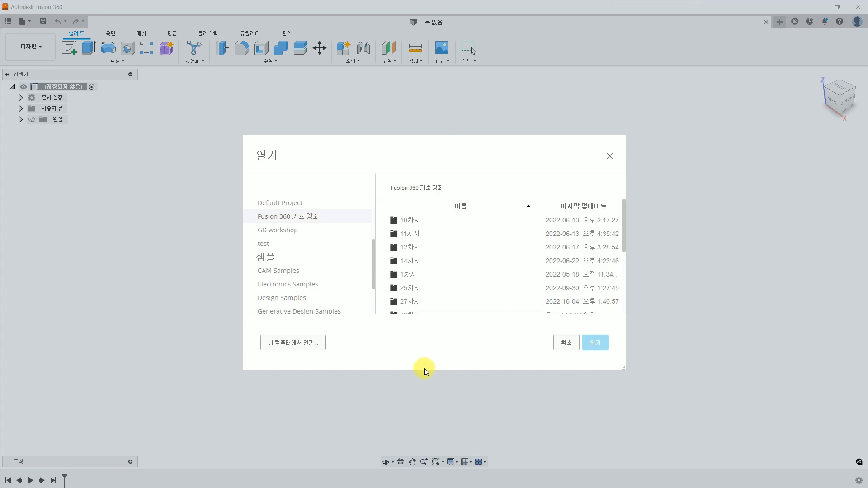
click(297, 346)
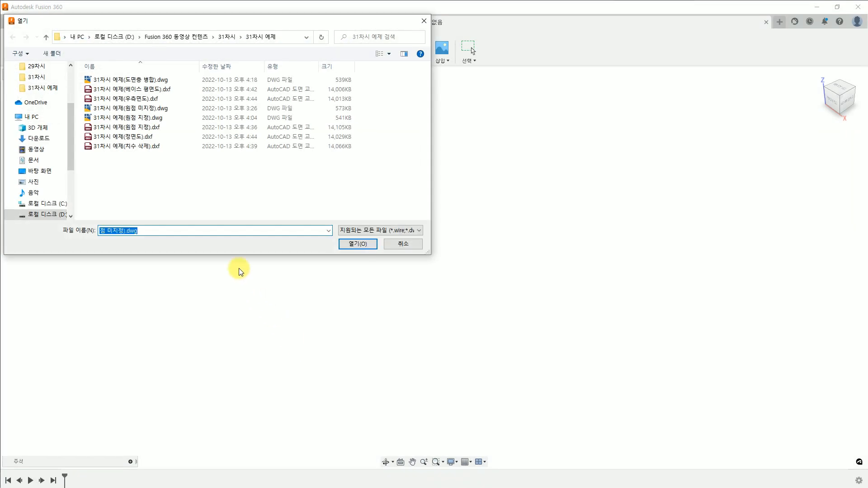
click(157, 128)
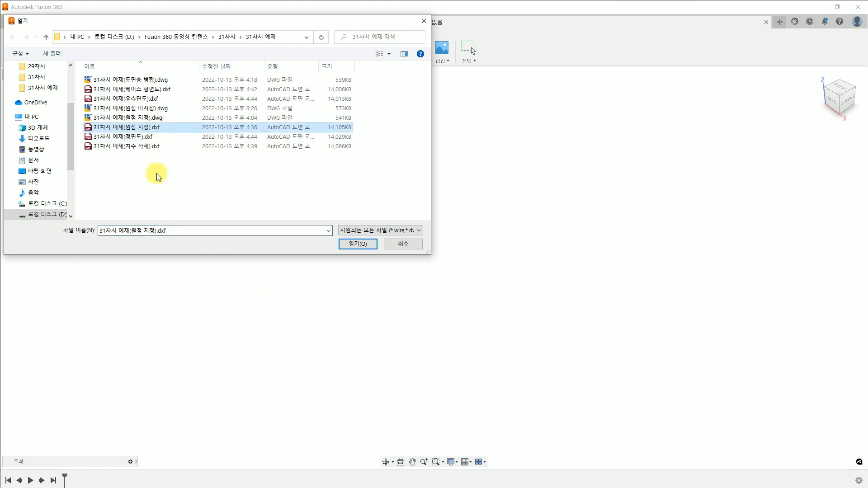
click(357, 244)
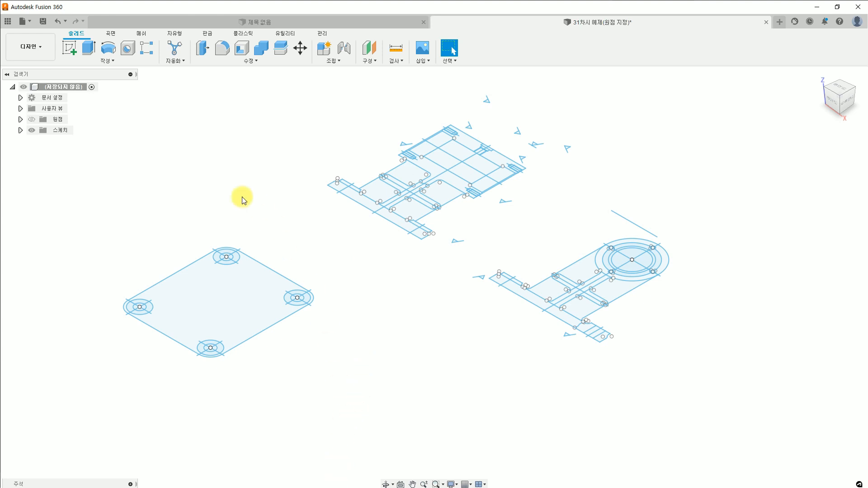
Turn on timeline capture for the opened DXF design and check the layer sketches in its sketches folder.
right_click(81, 89)
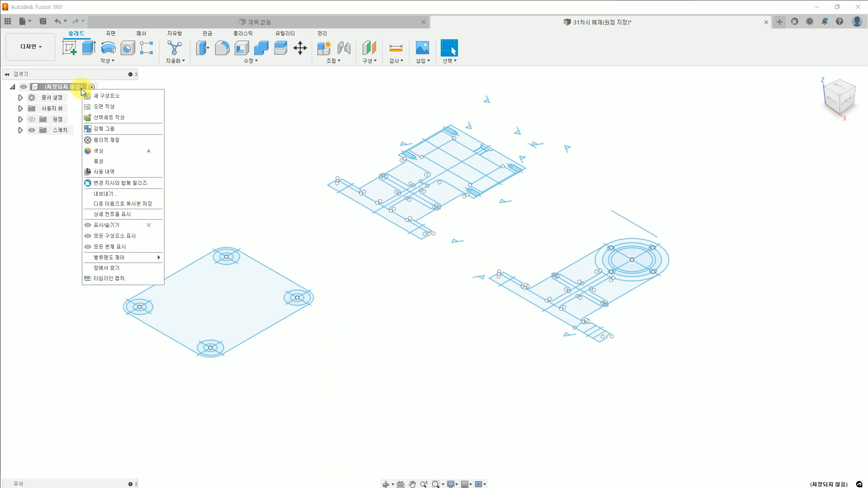
click(134, 279)
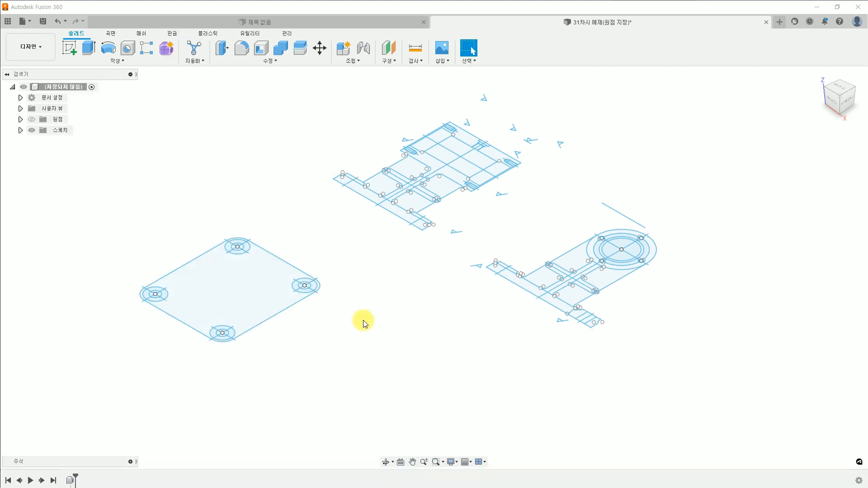
click(20, 130)
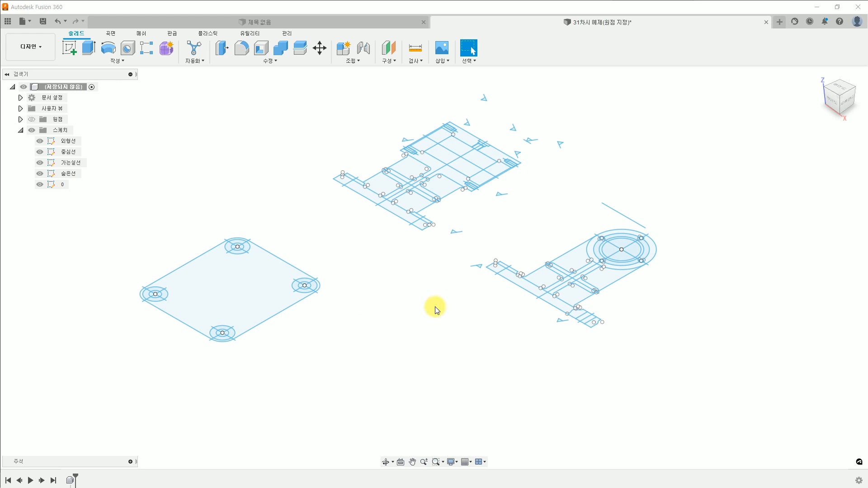
click(21, 131)
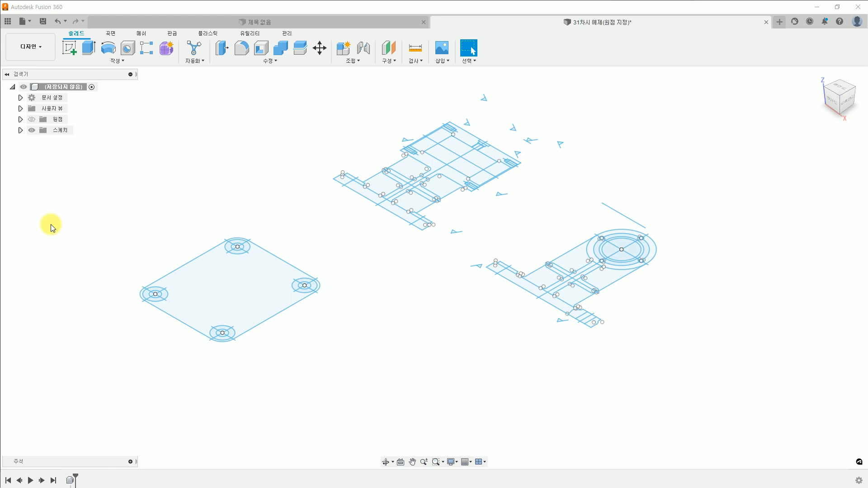
Close the DXF design without saving and load 31차시 예제(원점 지정).dxf onto the XZ plane with Insert DXF.
click(766, 22)
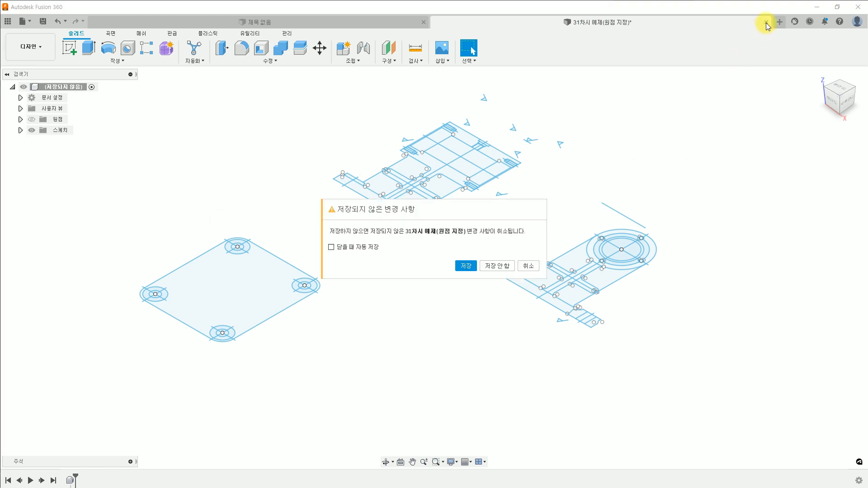
click(506, 267)
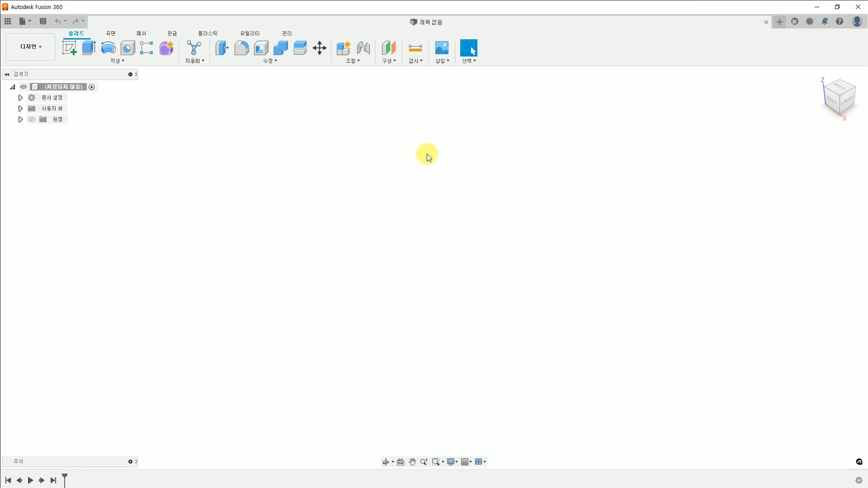
click(441, 62)
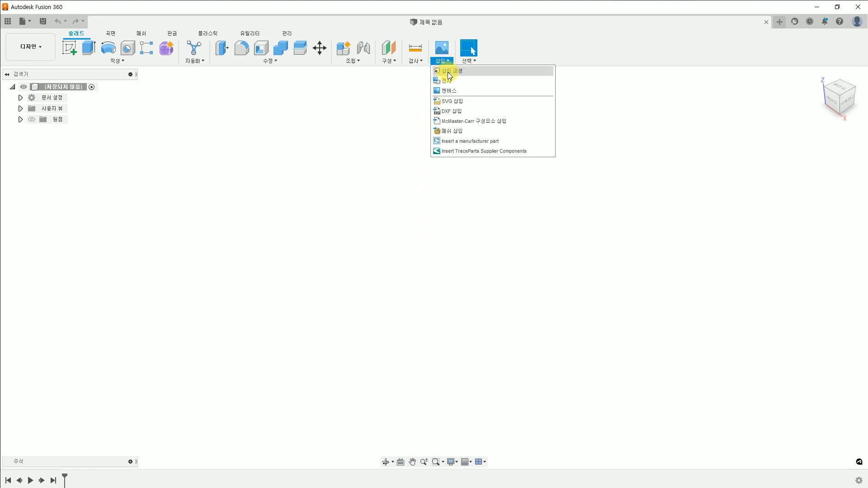
click(458, 112)
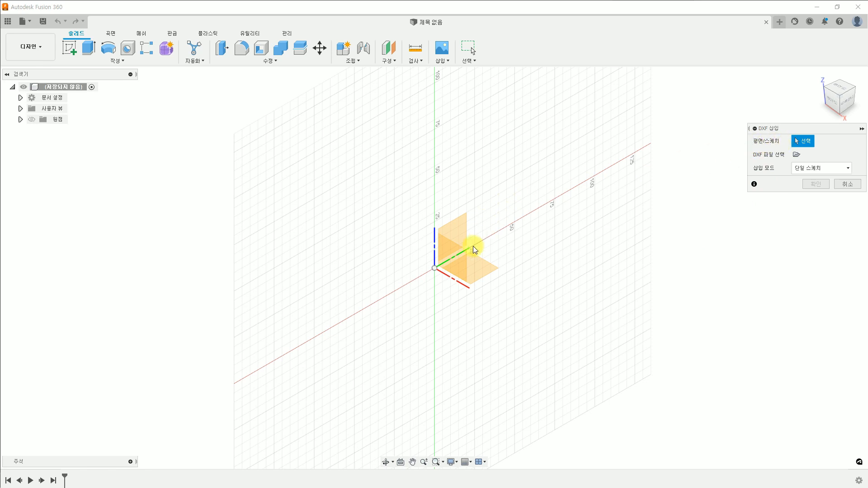
click(448, 266)
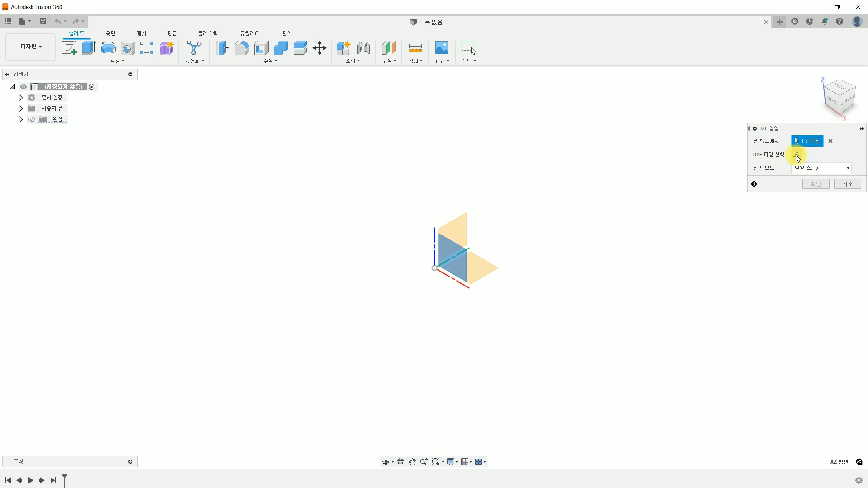
click(798, 157)
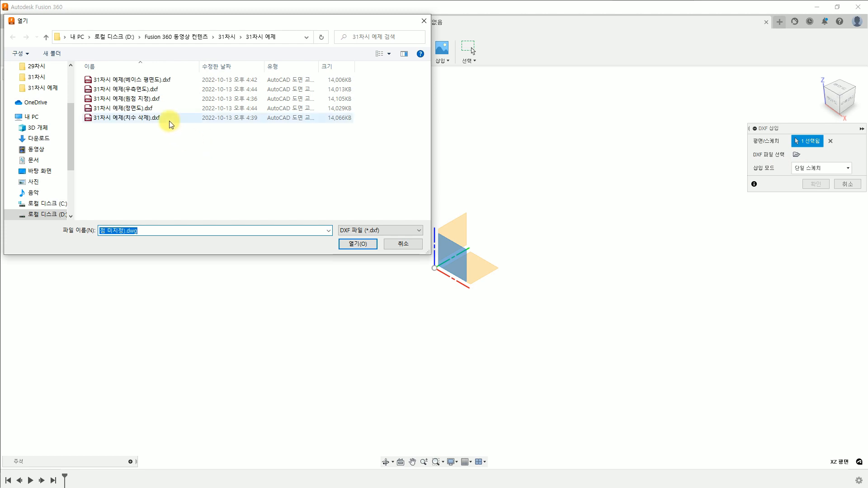
click(149, 101)
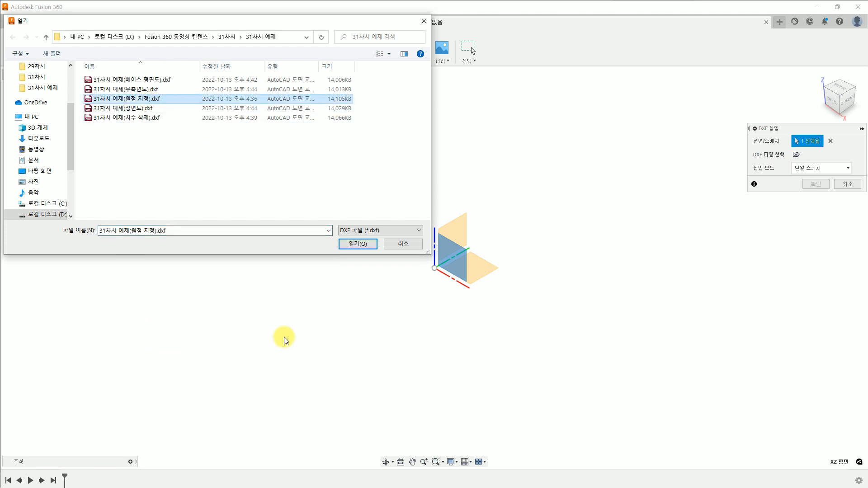
click(365, 246)
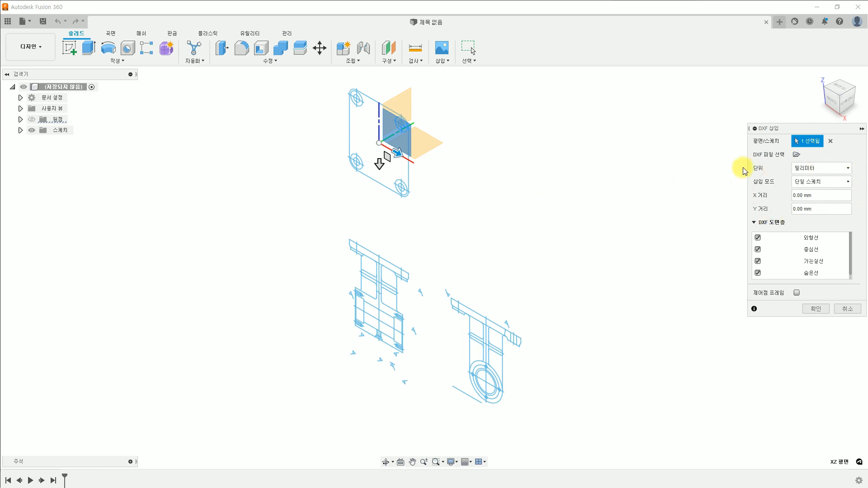
Keep millimetres as the DXF unit and move the drawing preview off the origin to a Y distance of 59.619 mm.
click(828, 170)
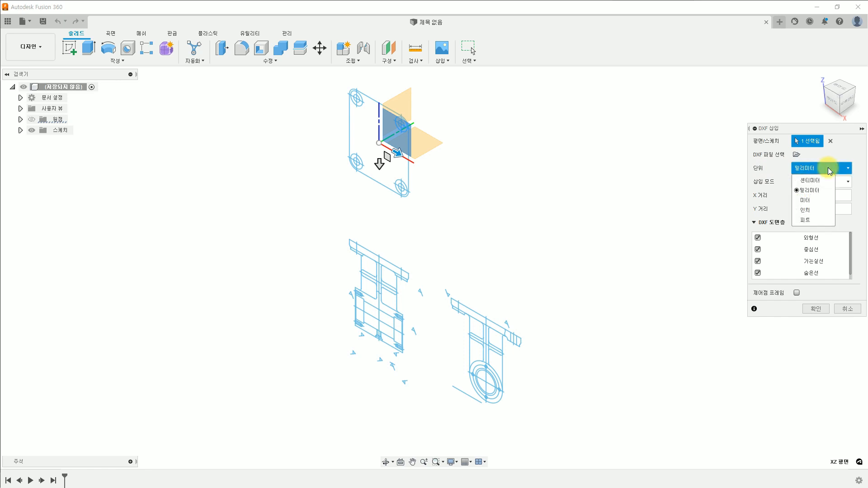
click(829, 168)
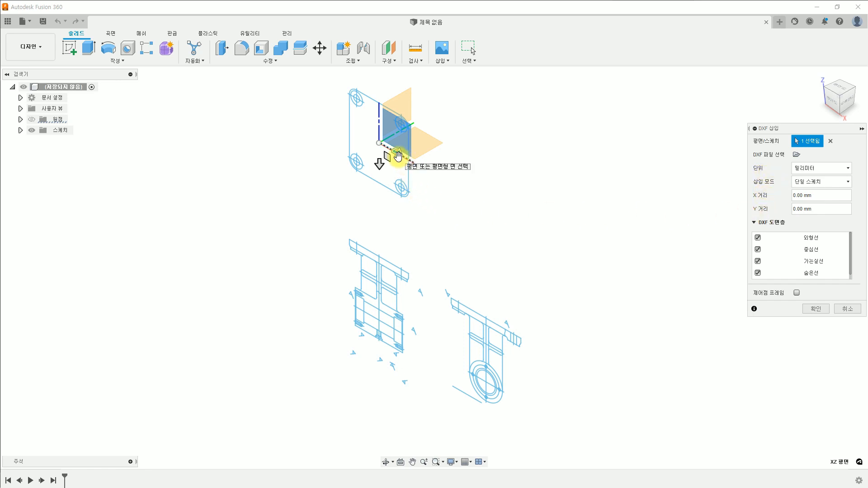
drag(397, 155, 420, 229)
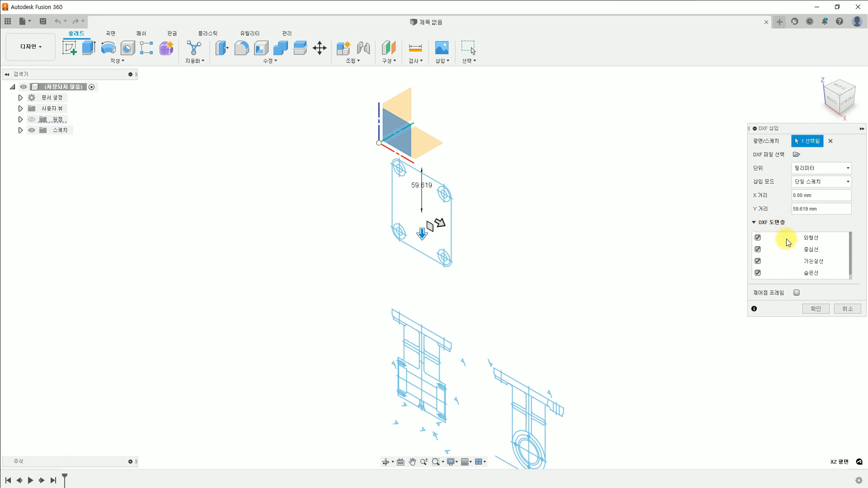
mouse_move(849, 256)
mouse_down()
mouse_move(852, 266)
mouse_move(854, 254)
mouse_up()
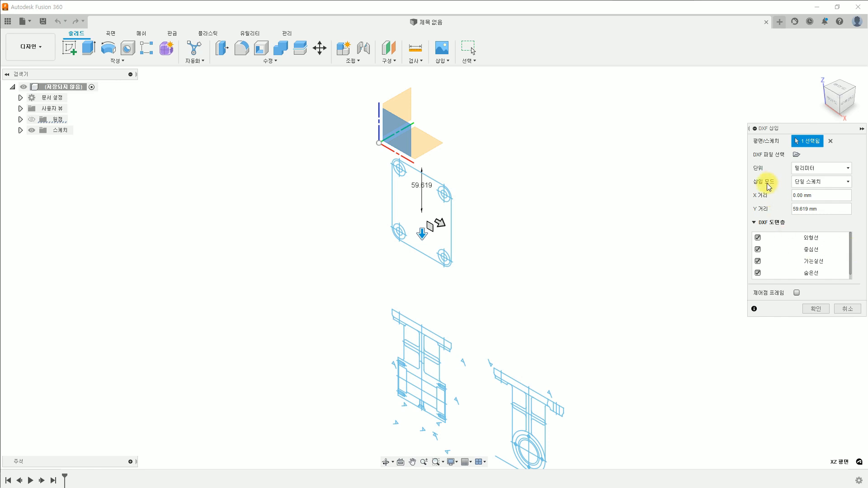
Set the insert mode to a single sketch (단일 스케치) and complete the DXF insertion.
click(849, 185)
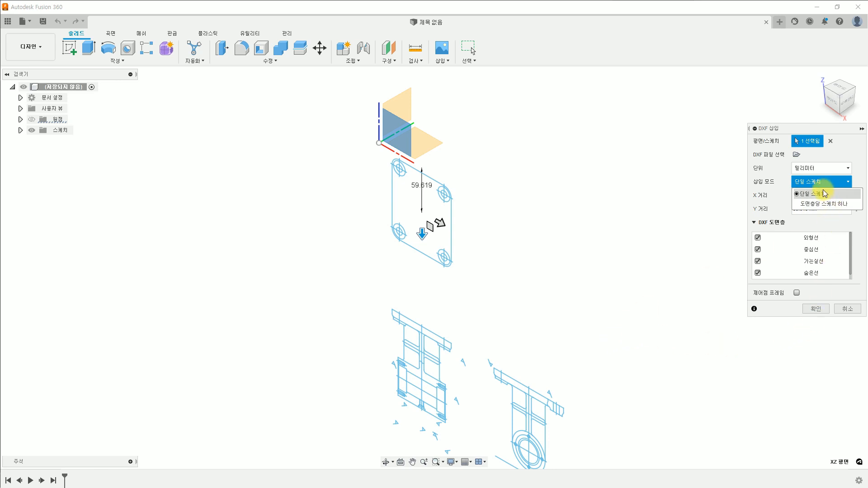
click(825, 193)
click(818, 309)
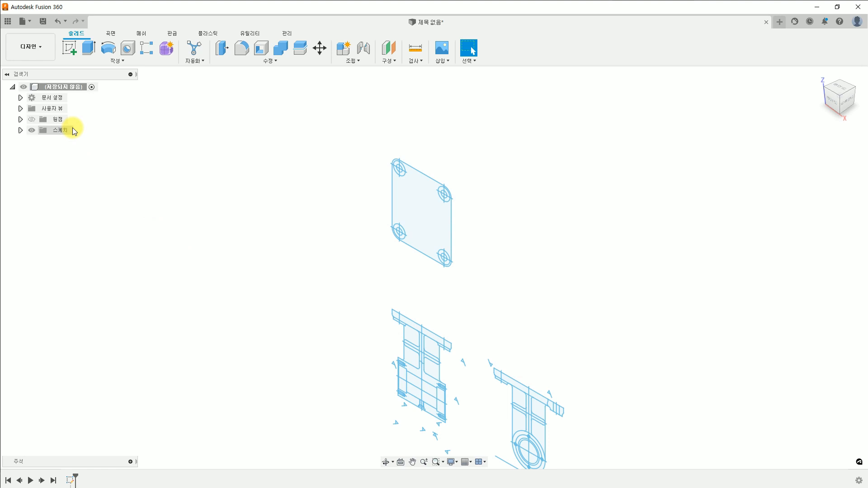
Insert 31차시 예제(치수 삭제).dxf onto the XY plane of an empty design, in millimetres and as a single sketch (단일 스케치).
click(20, 130)
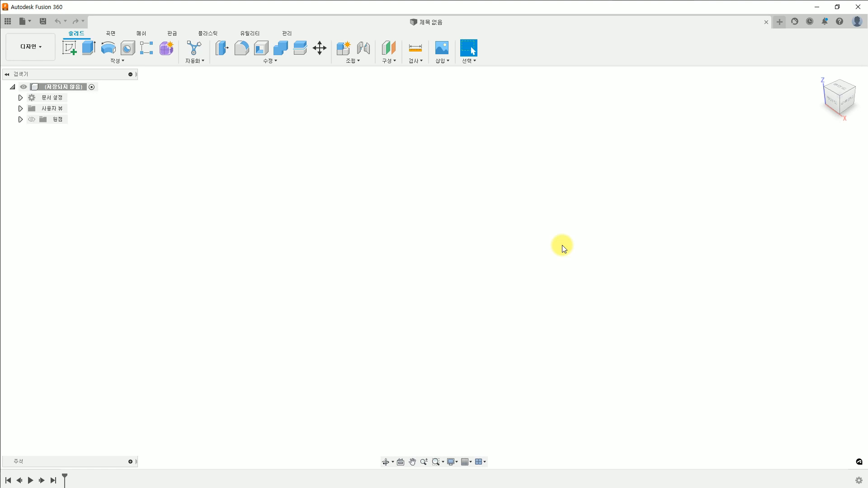
click(442, 62)
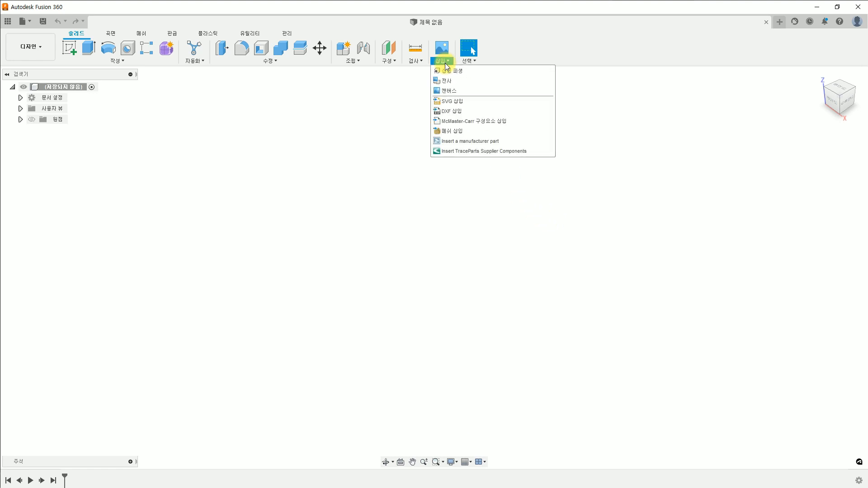
click(450, 111)
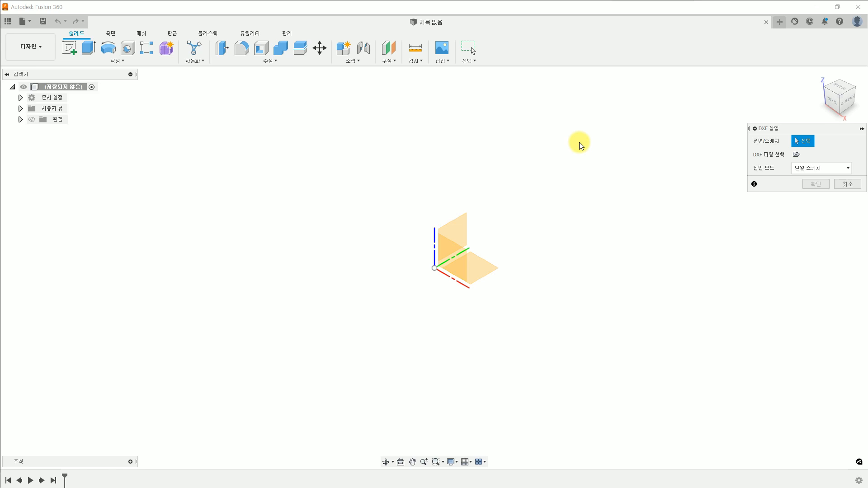
click(482, 272)
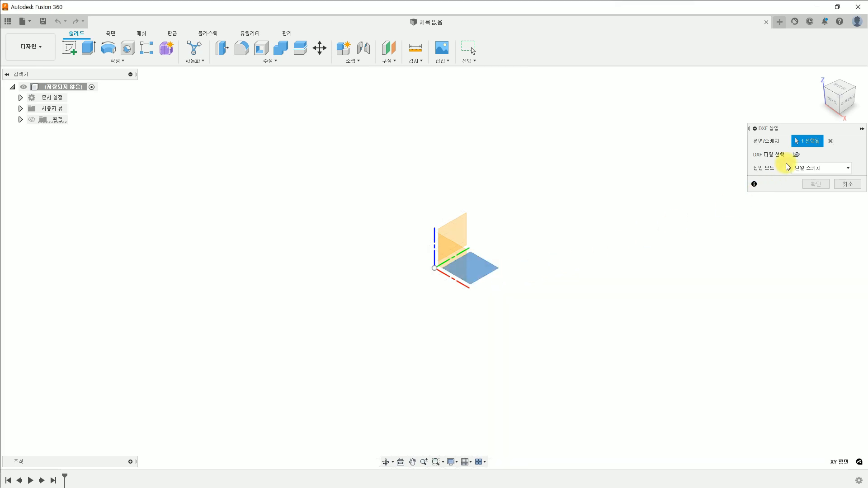
click(796, 156)
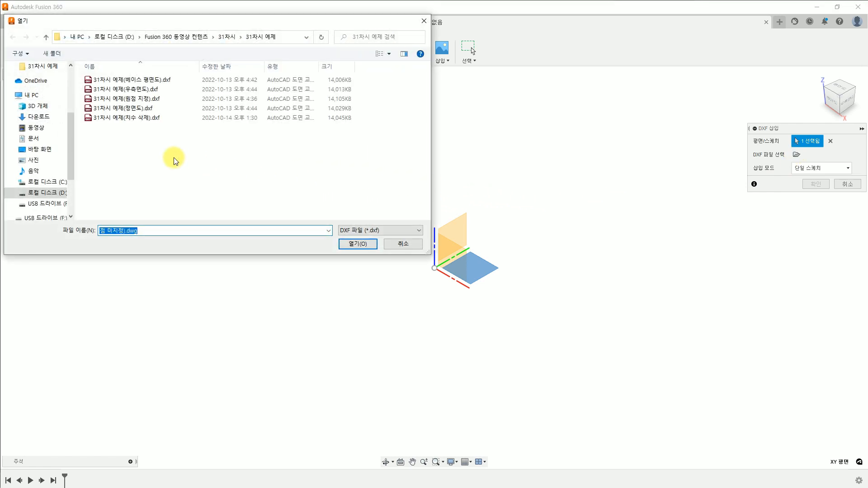
click(141, 120)
click(356, 245)
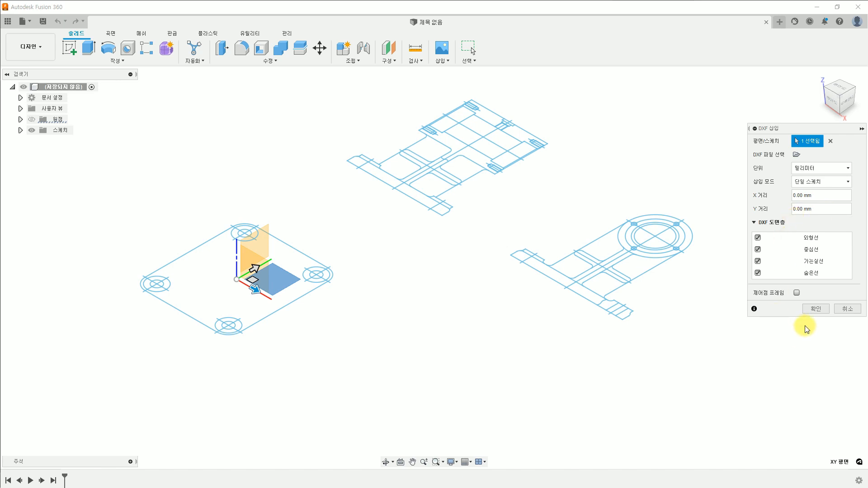
click(817, 309)
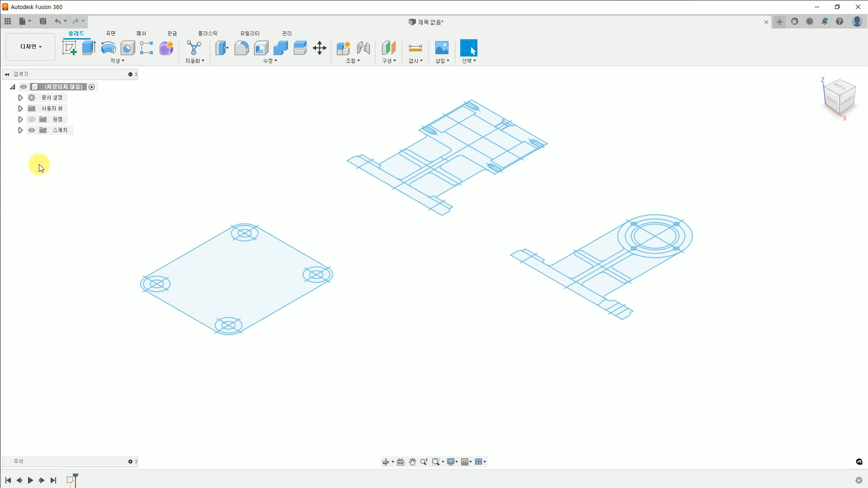
Edit the 31차시 예제(치수 삭제) sketch, copy all the geometry of the front view above the base plate, and finish the sketch.
click(20, 131)
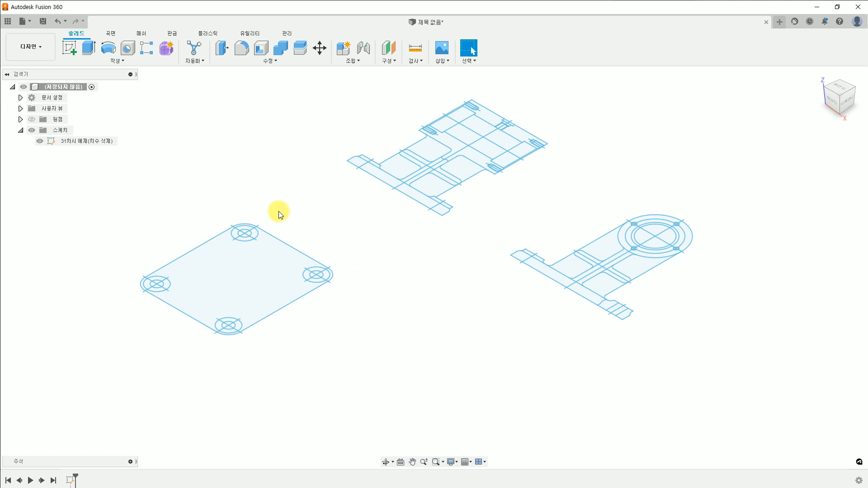
right_click(83, 143)
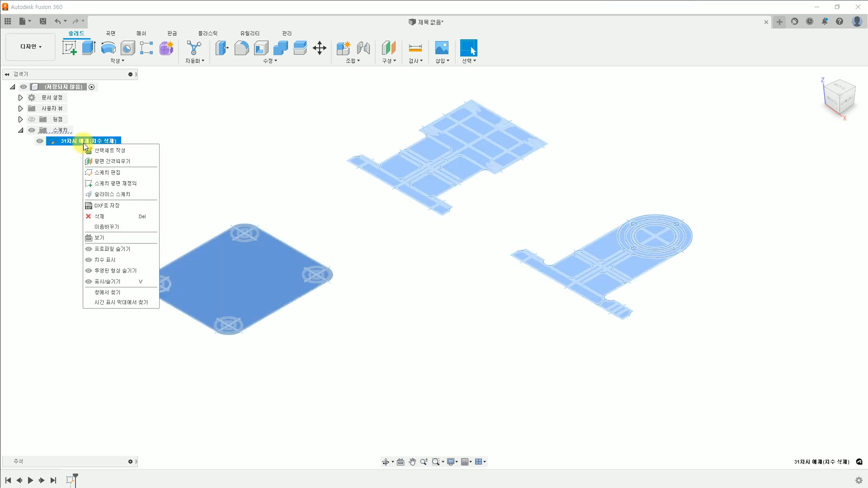
click(107, 174)
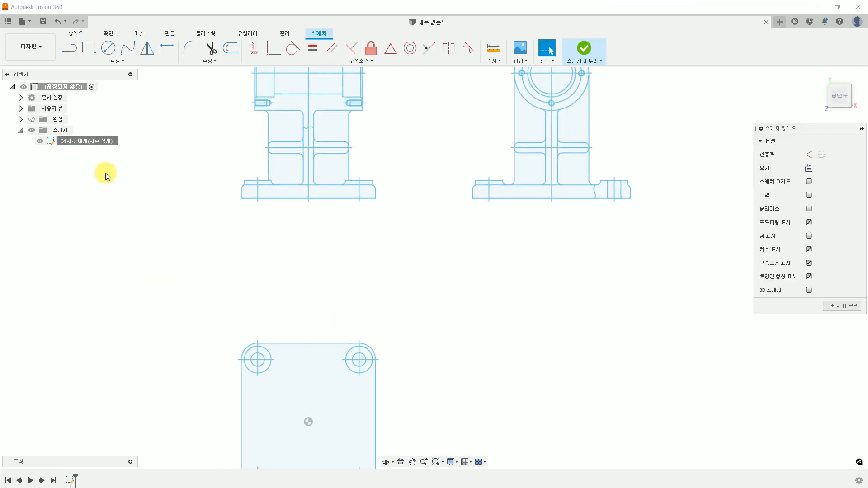
scroll(362, 263, down, 3)
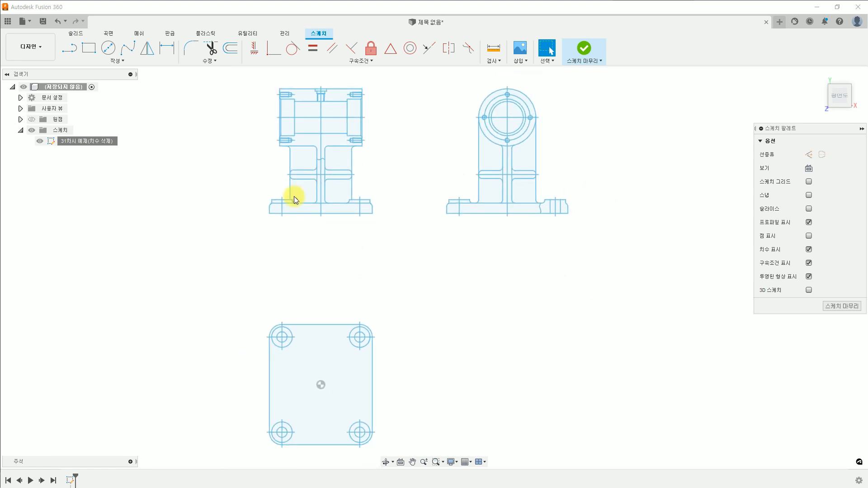
drag(236, 76, 417, 254)
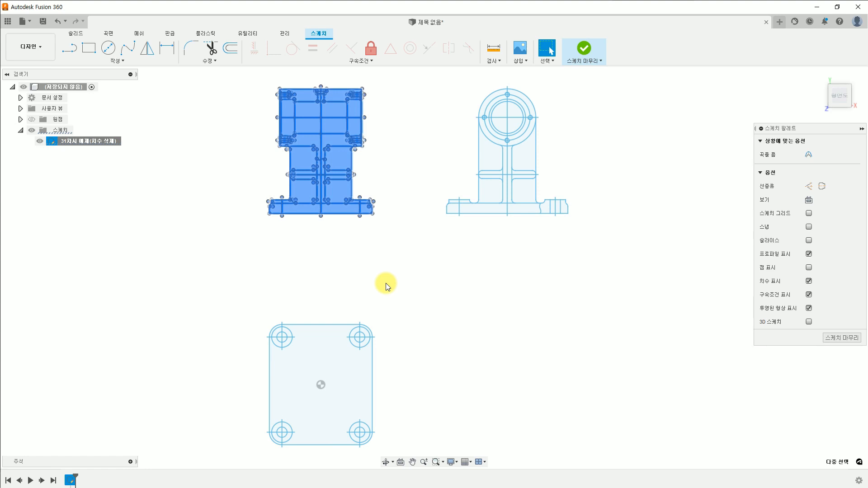
click(588, 47)
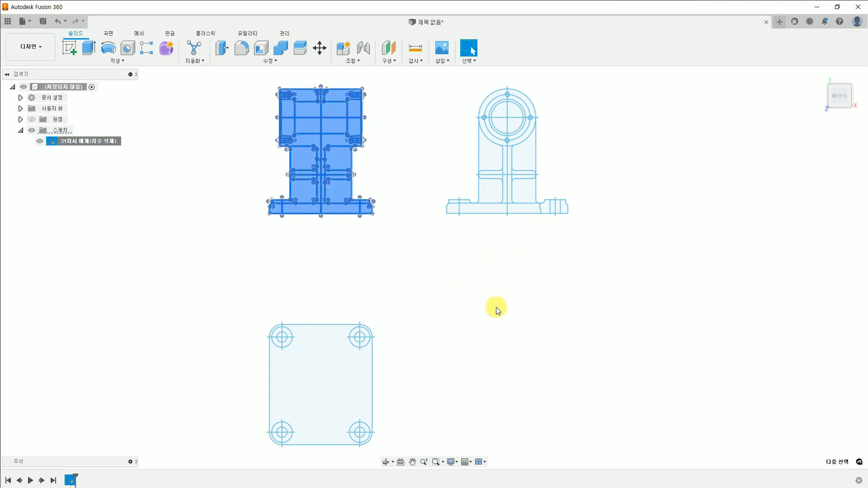
click(512, 307)
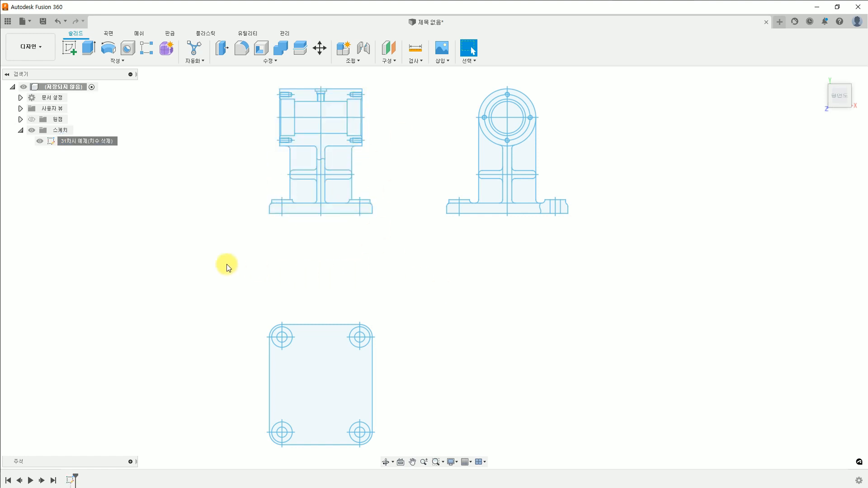
Create a new sketch on the XZ plane and paste the copied front view into it.
click(70, 50)
click(346, 360)
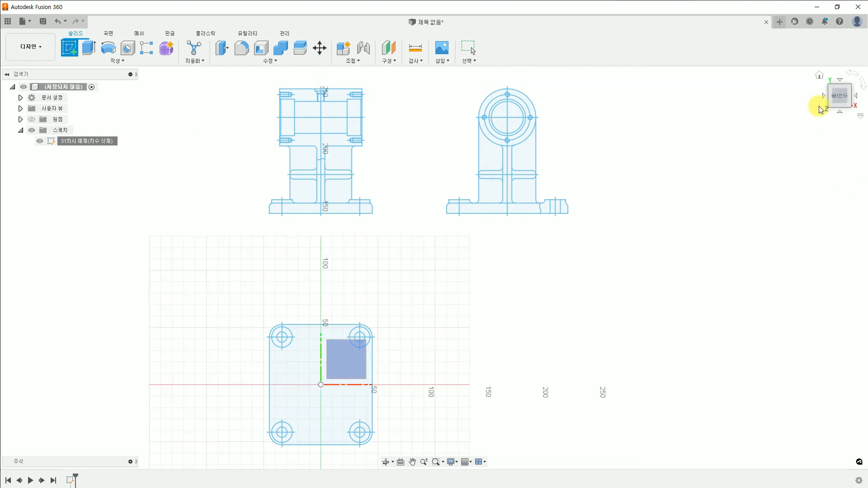
click(820, 75)
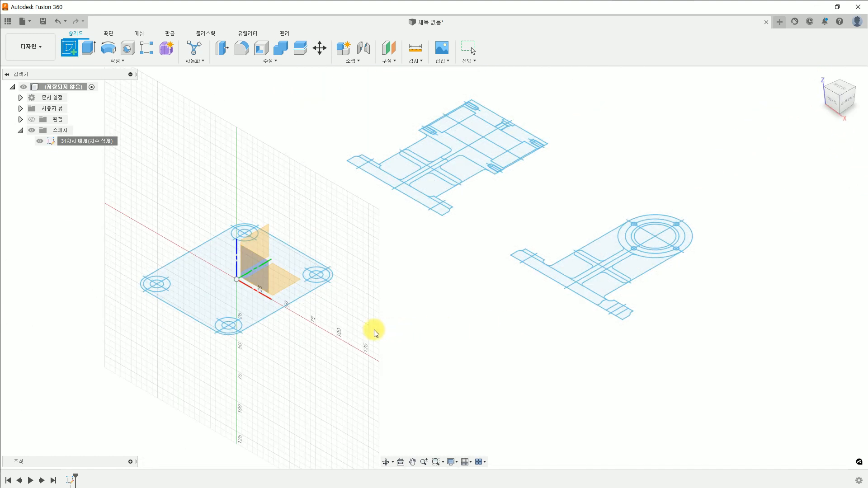
click(254, 276)
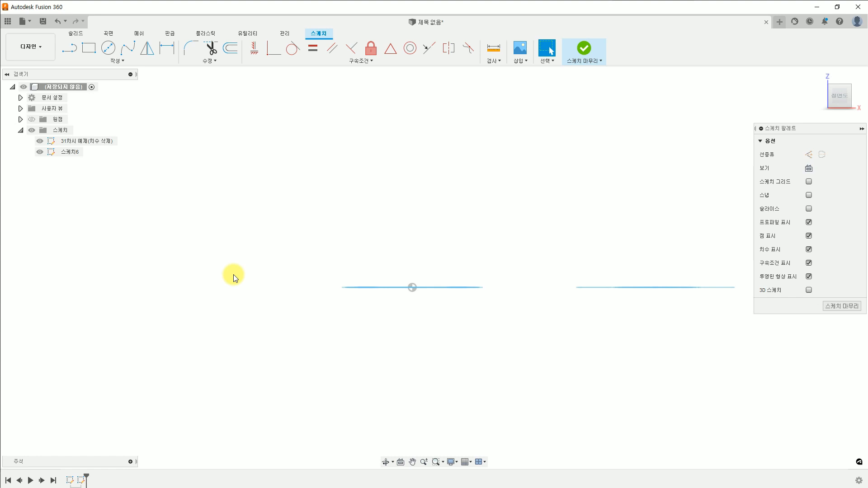
key(ctrl+a)
key(m)
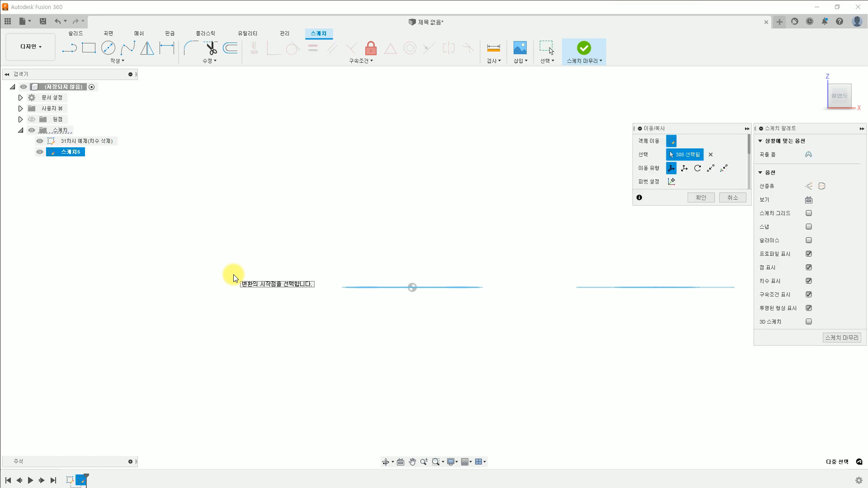
Rotate the pasted front view by -180 degrees so that it stands upright.
scroll(277, 274, down, 8)
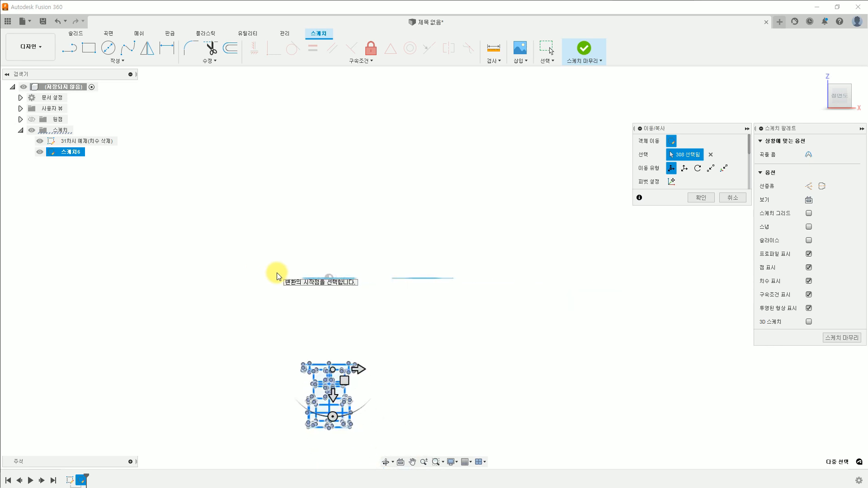
scroll(340, 451, up, 3)
scroll(325, 427, up, 3)
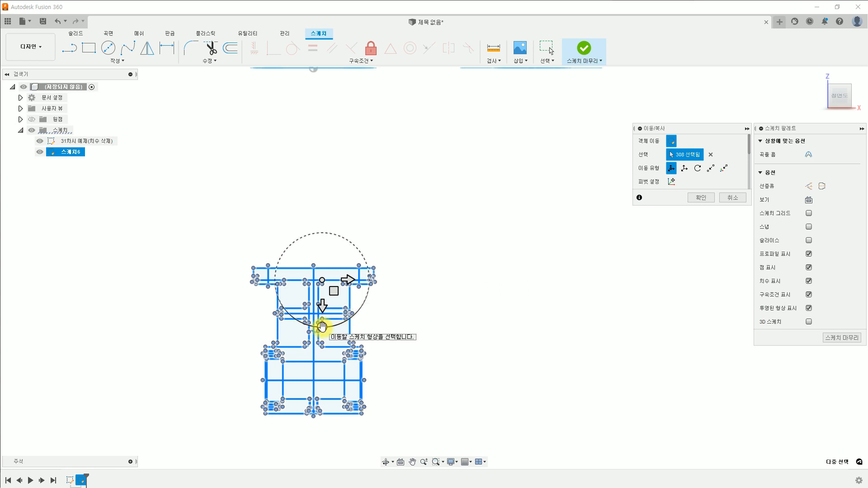
mouse_move(322, 325)
mouse_down()
mouse_move(368, 301)
mouse_move(363, 232)
mouse_move(326, 219)
mouse_move(320, 239)
mouse_up()
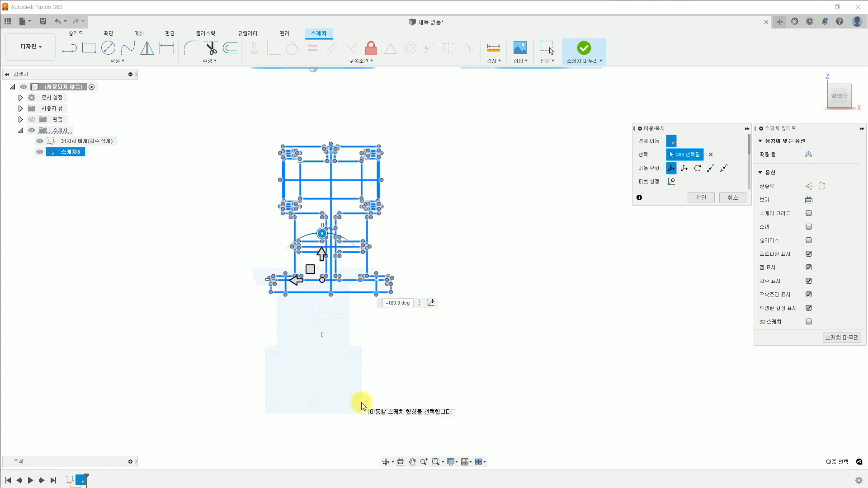
scroll(487, 294, down, 2)
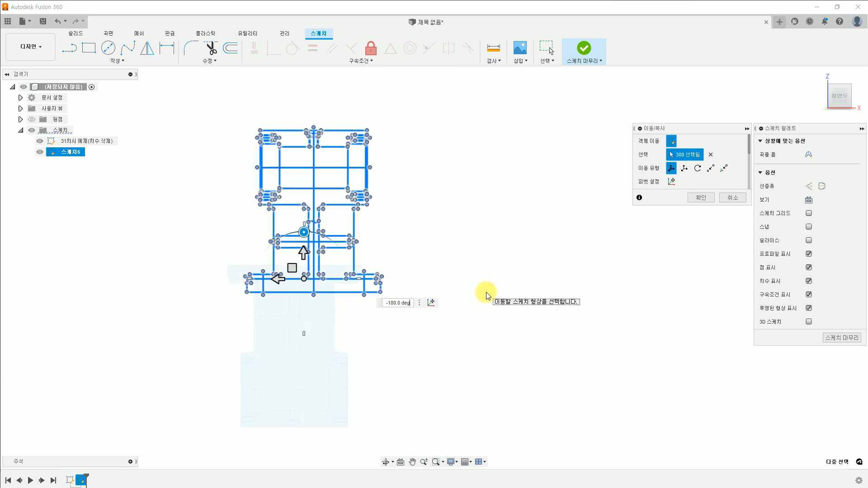
scroll(486, 295, down, 1)
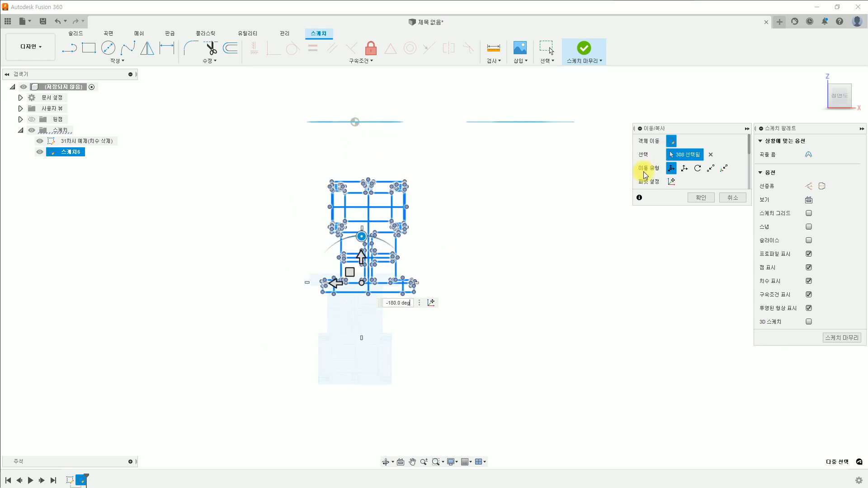
Move the pasted view point to point from the midpoint of its bottom edge to the origin, and finish the sketch.
mouse_move(821, 81)
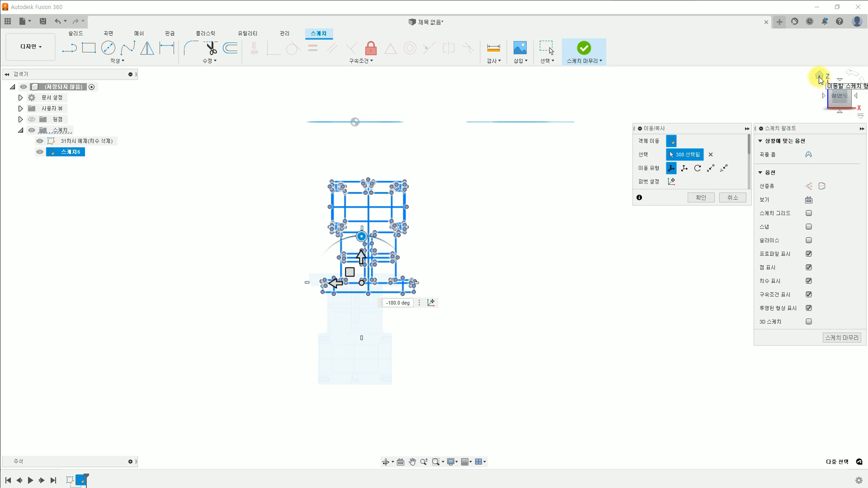
click(820, 78)
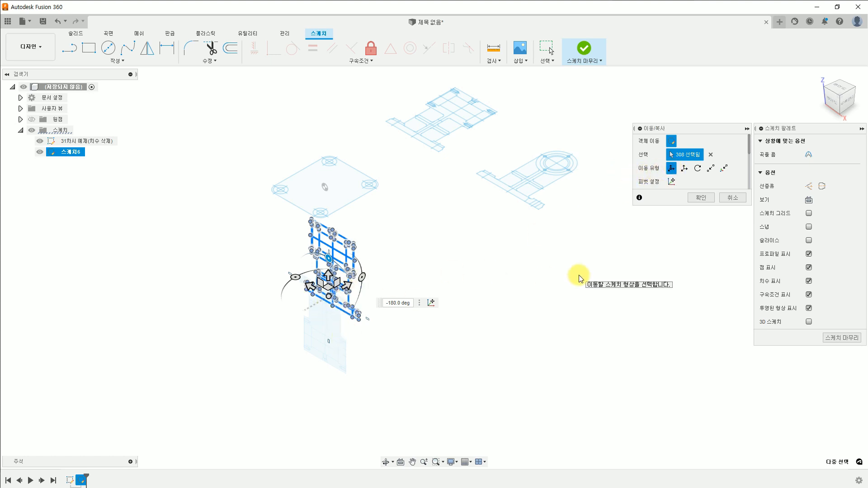
click(711, 170)
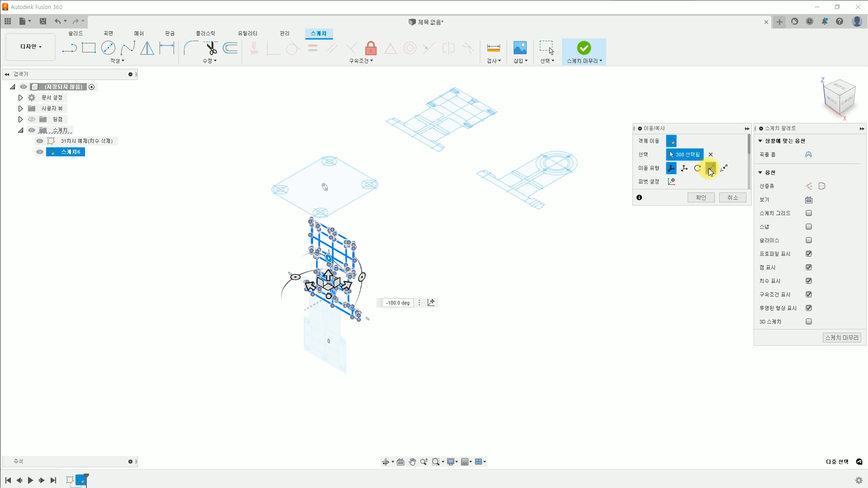
scroll(325, 324, up, 10)
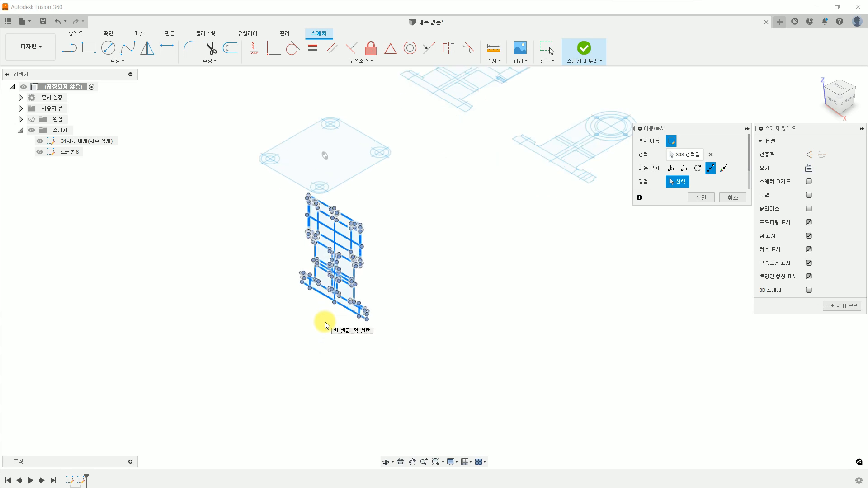
scroll(329, 312, up, 3)
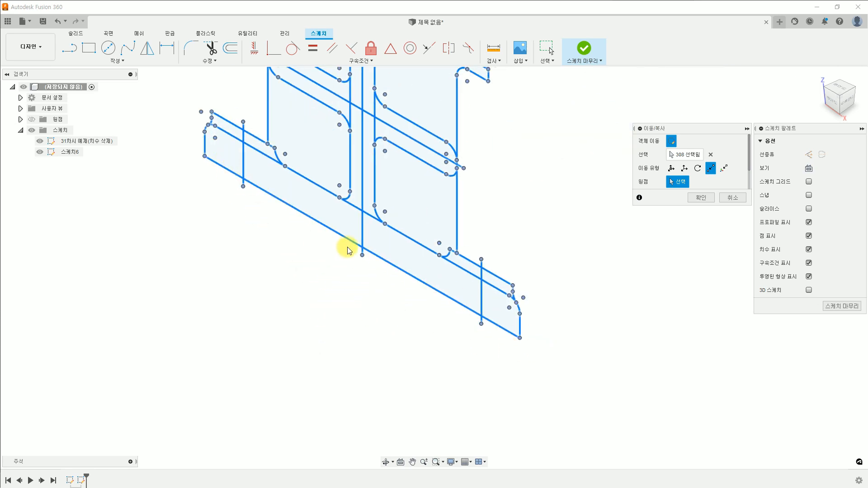
scroll(351, 264, up, 2)
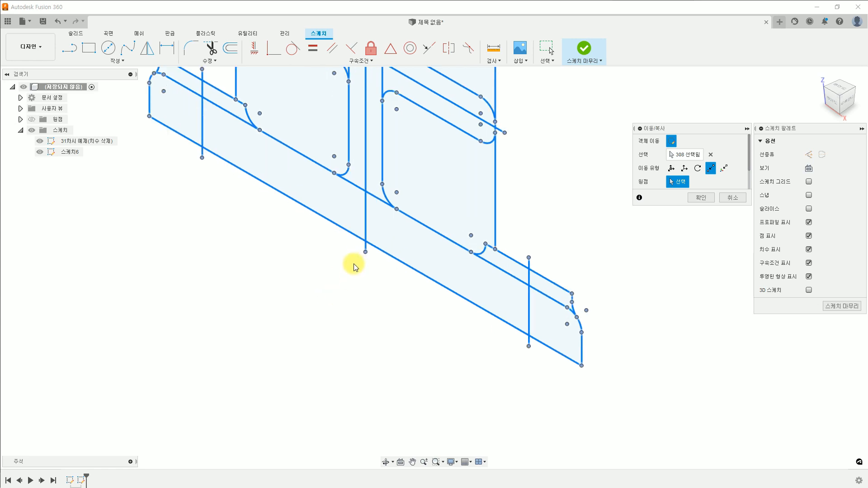
click(365, 244)
scroll(316, 314, up, 2)
scroll(317, 314, down, 8)
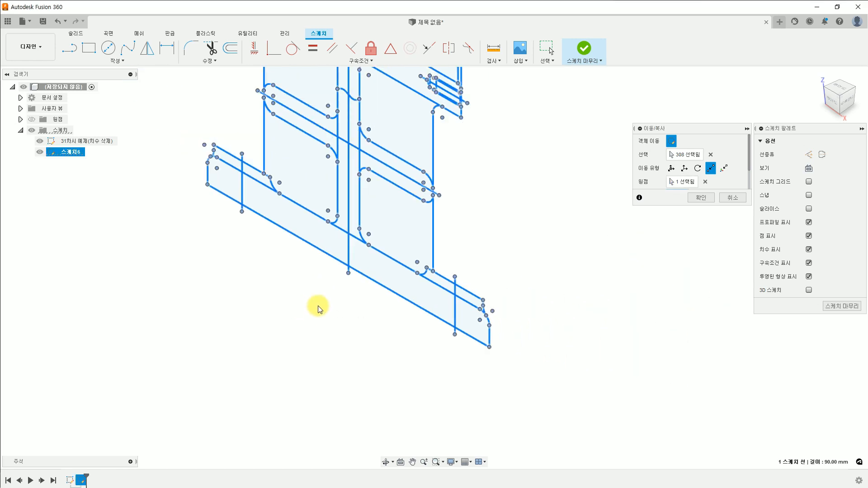
scroll(304, 167, up, 4)
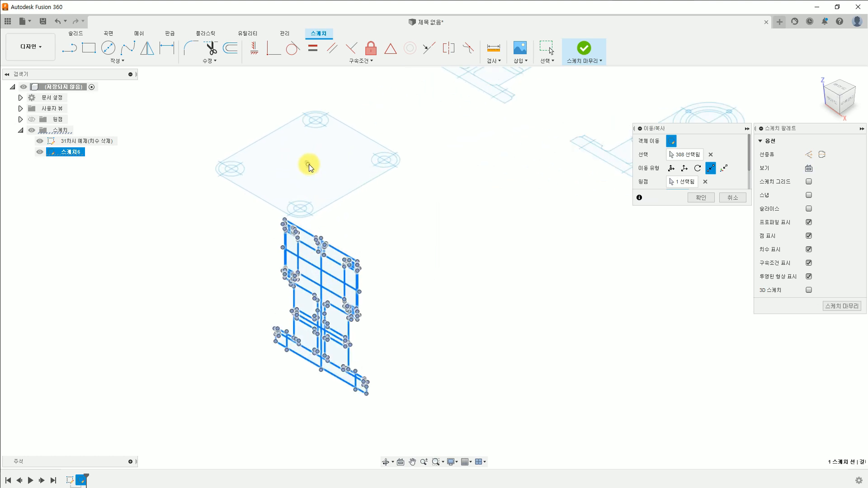
click(310, 166)
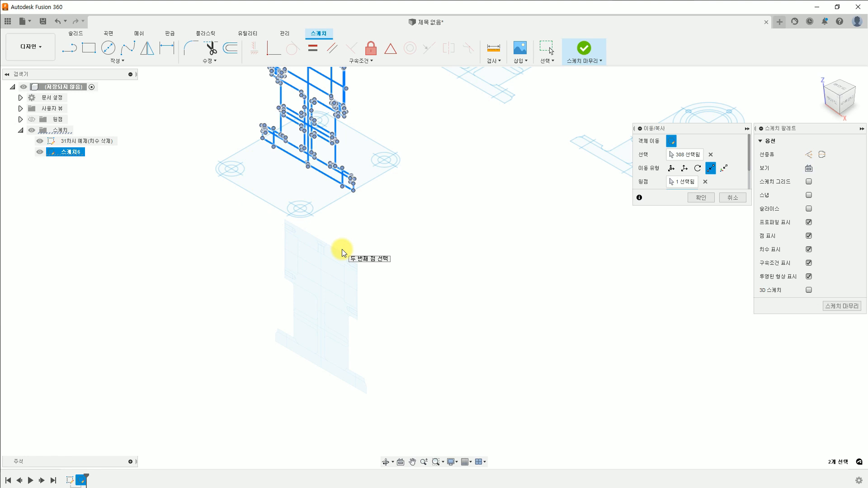
click(704, 197)
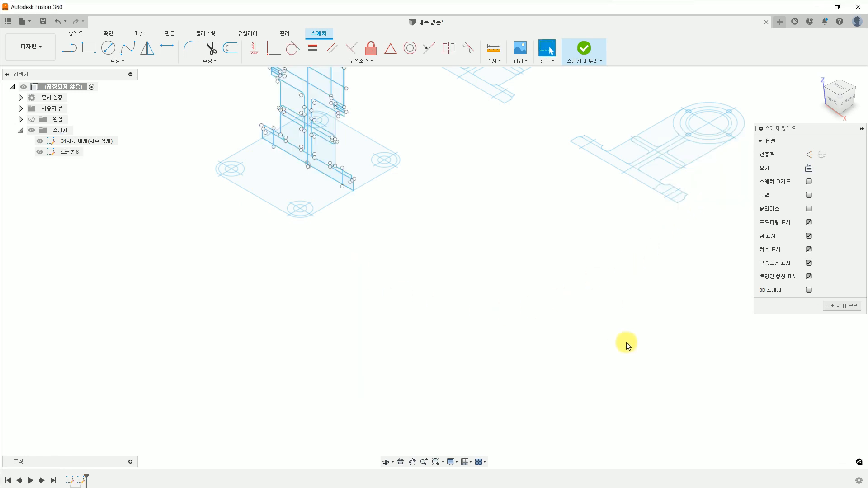
click(583, 49)
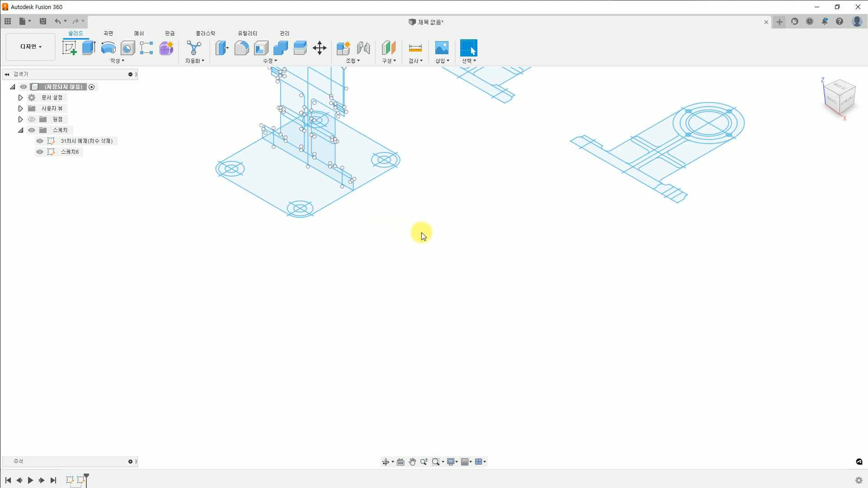
Edit the 31차시 예제(치수 삭제) sketch, copy all the geometry of the right-side view, and finish the sketch.
right_click(89, 144)
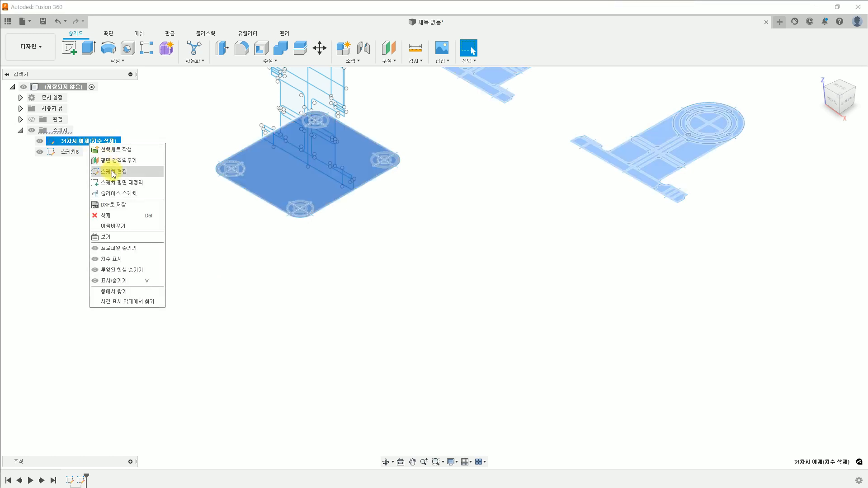
click(112, 173)
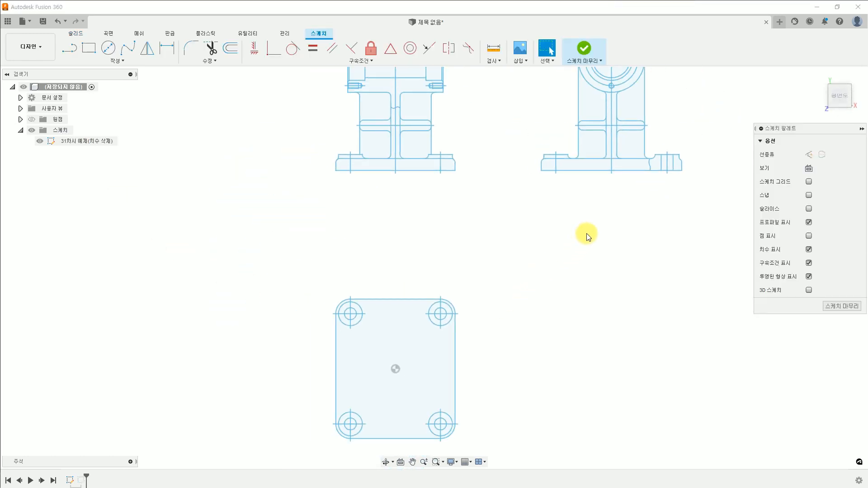
scroll(583, 240, down, 1)
middle_drag(608, 233, 500, 351)
mouse_move(403, 142)
mouse_down()
mouse_move(467, 240)
mouse_move(639, 362)
mouse_up()
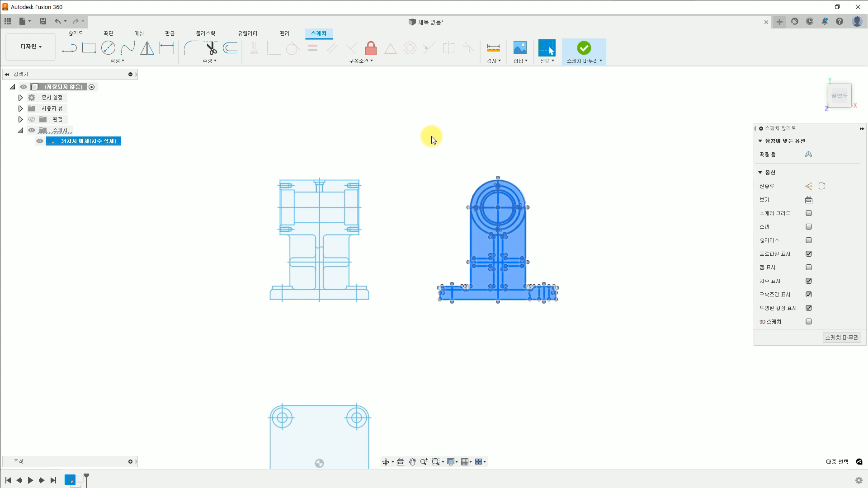
click(583, 47)
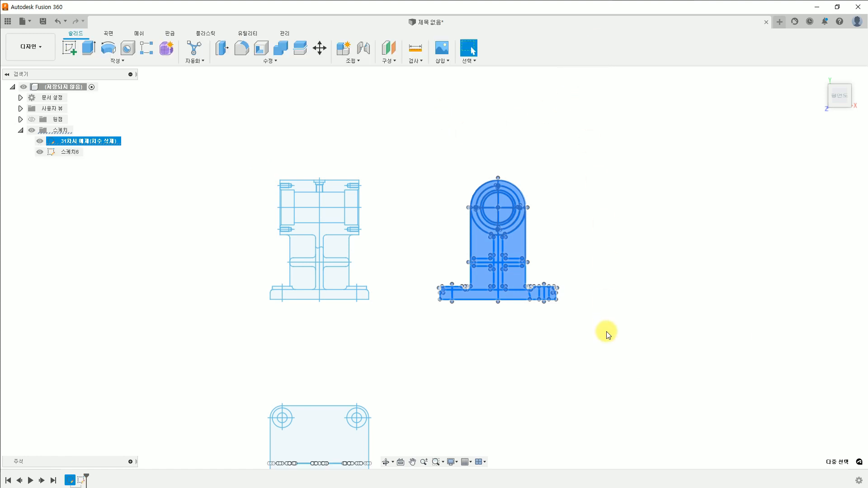
click(613, 262)
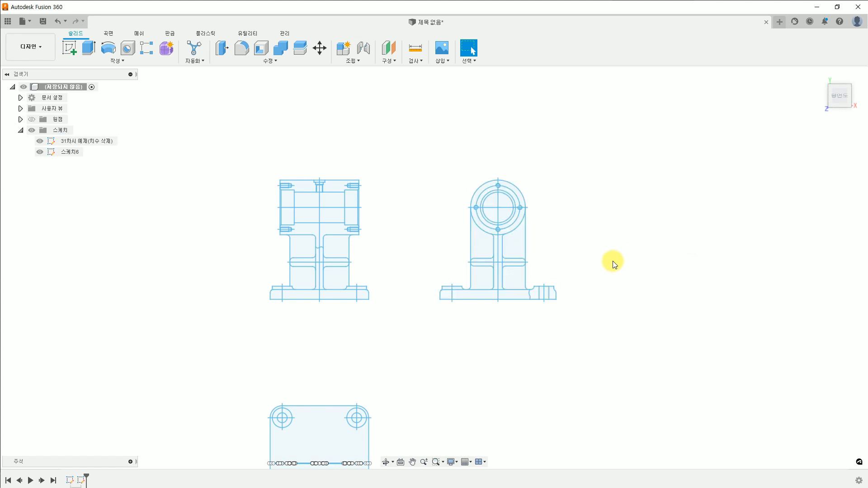
Create a new sketch on the YZ plane and paste the copied right-side view into it.
click(71, 47)
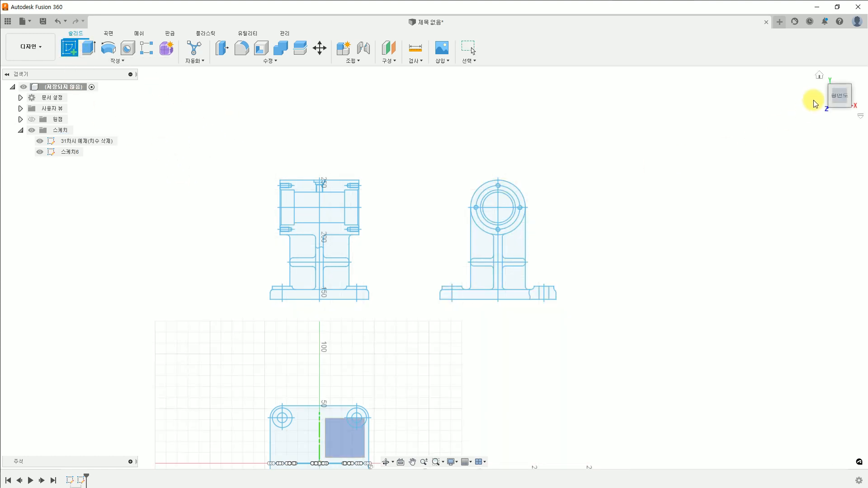
click(820, 75)
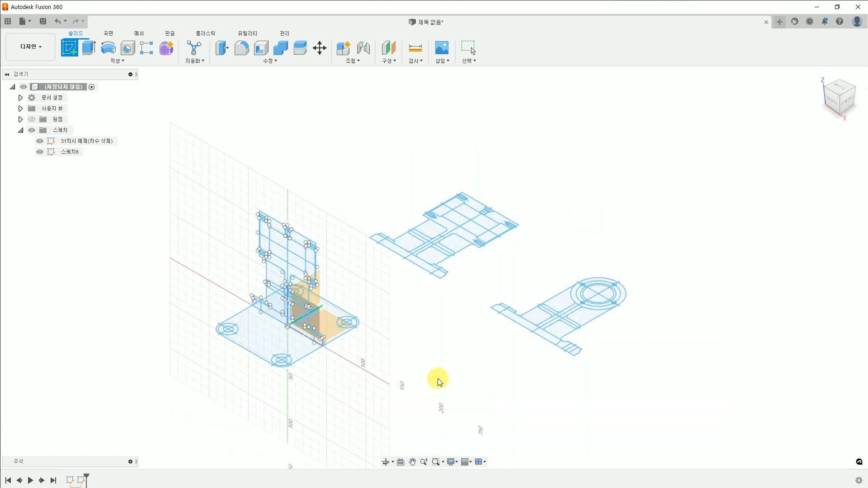
scroll(351, 297, down, 3)
scroll(351, 296, up, 2)
scroll(351, 295, down, 3)
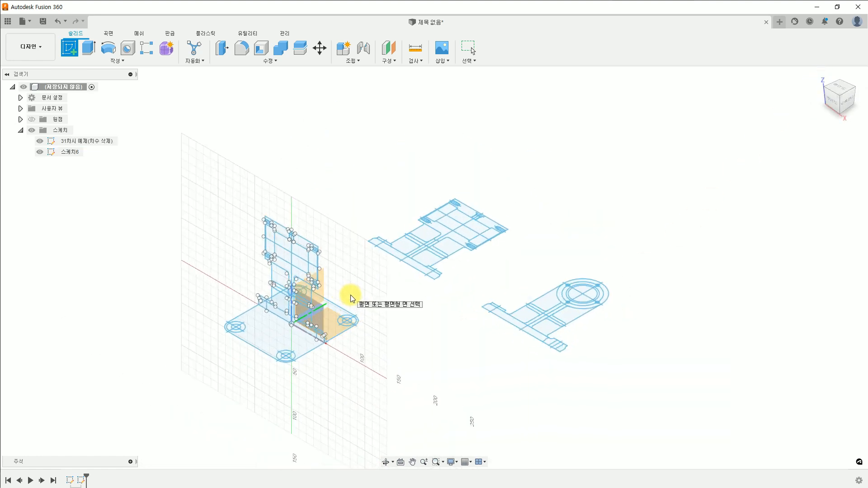
scroll(340, 279, up, 2)
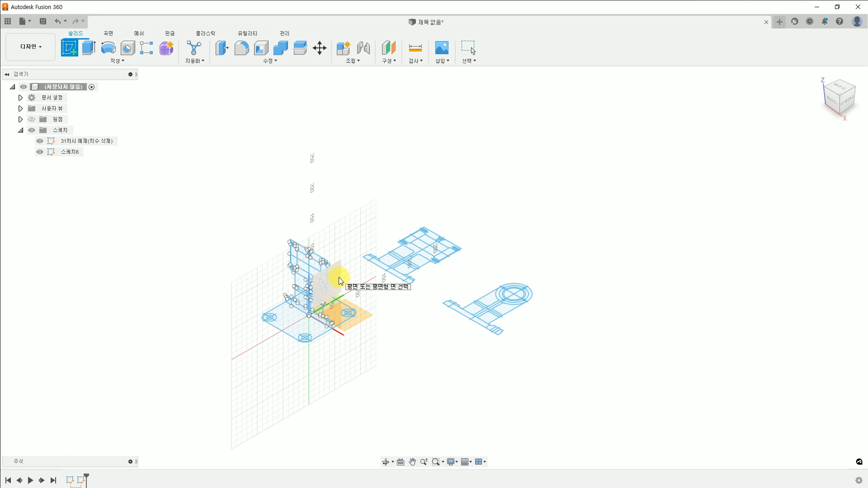
click(338, 278)
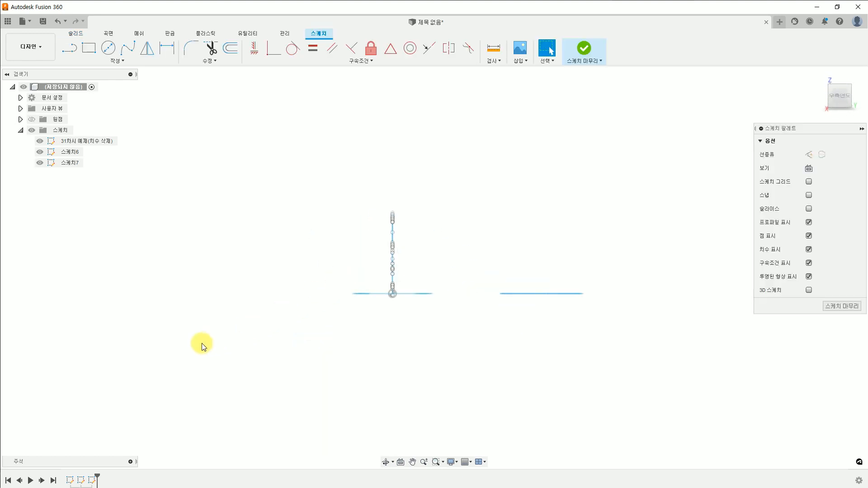
key(ctrl+v)
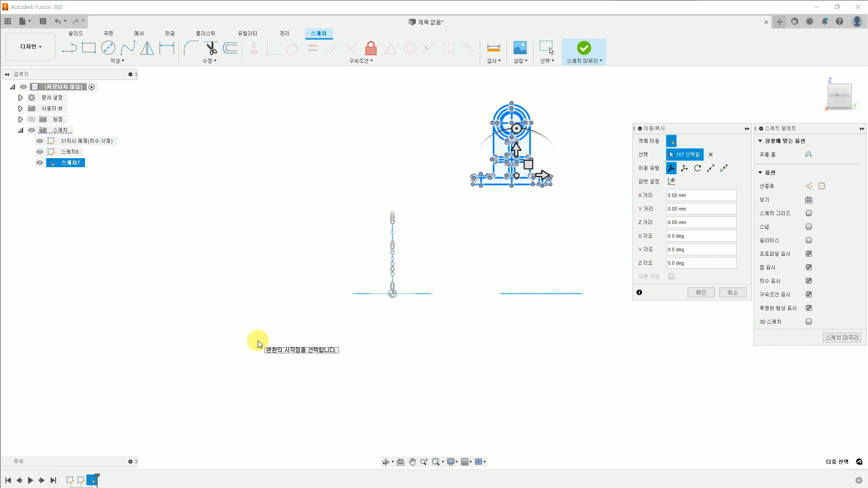
Move the pasted side view point to point from the midpoint of its bottom edge to the origin, and finish the sketch.
click(820, 75)
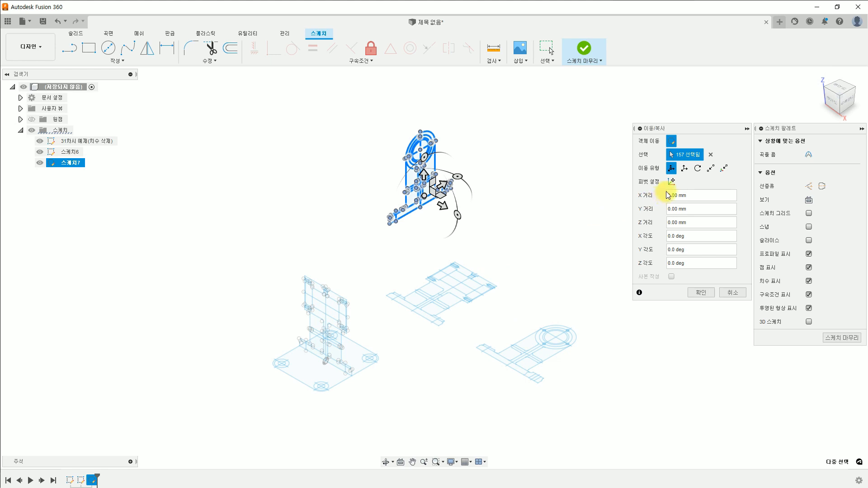
click(711, 168)
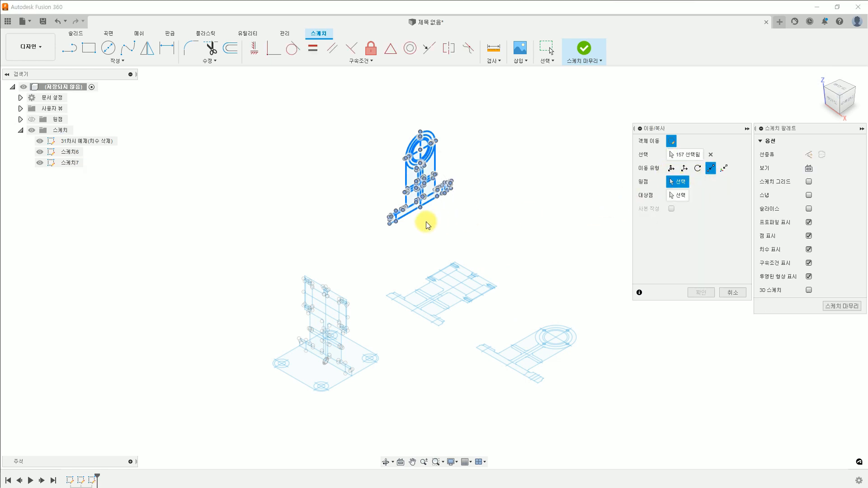
scroll(425, 221, up, 8)
scroll(421, 209, up, 6)
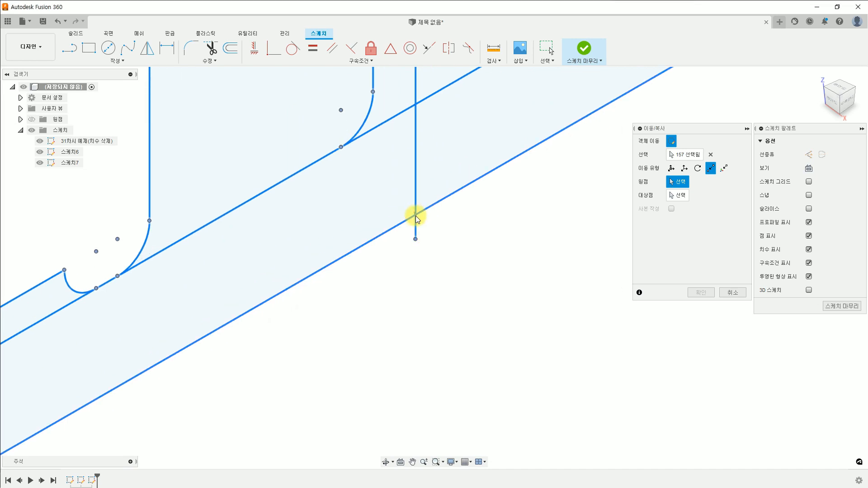
click(415, 219)
scroll(409, 244, down, 1)
scroll(409, 245, down, 10)
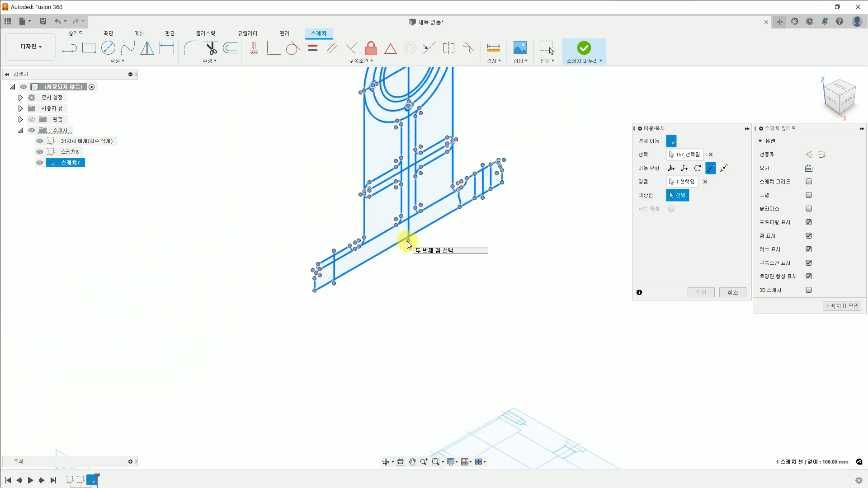
scroll(291, 429, up, 5)
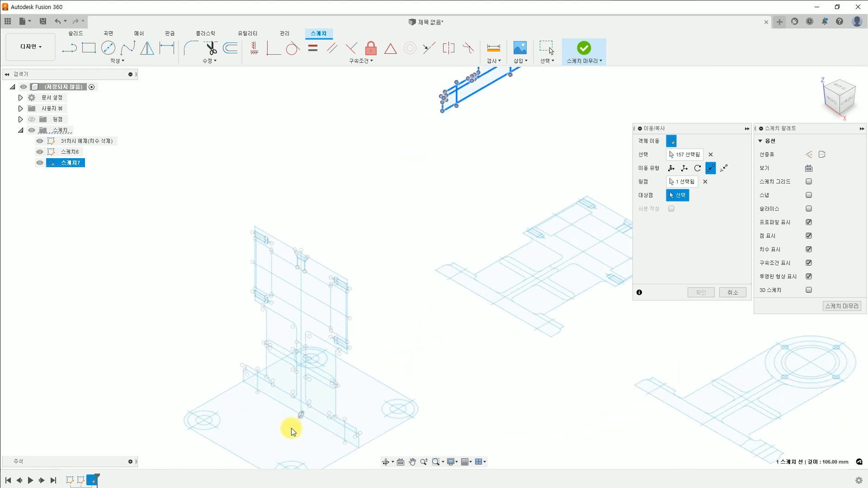
scroll(301, 417, up, 4)
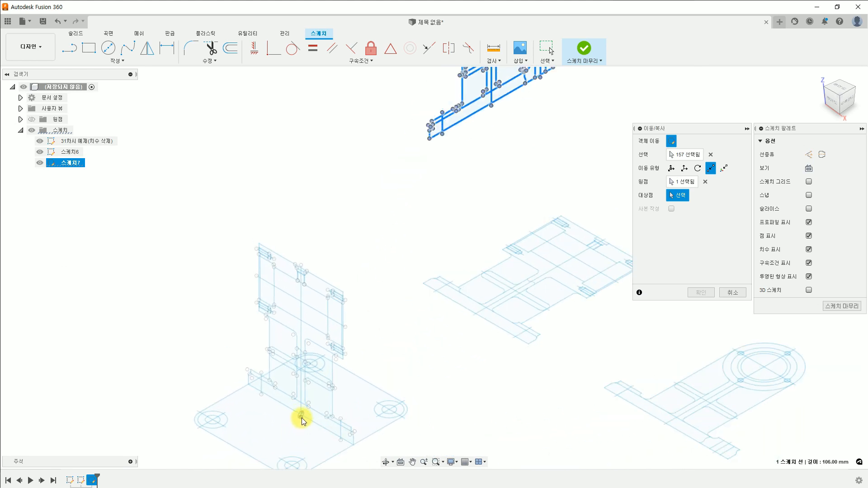
scroll(301, 416, up, 5)
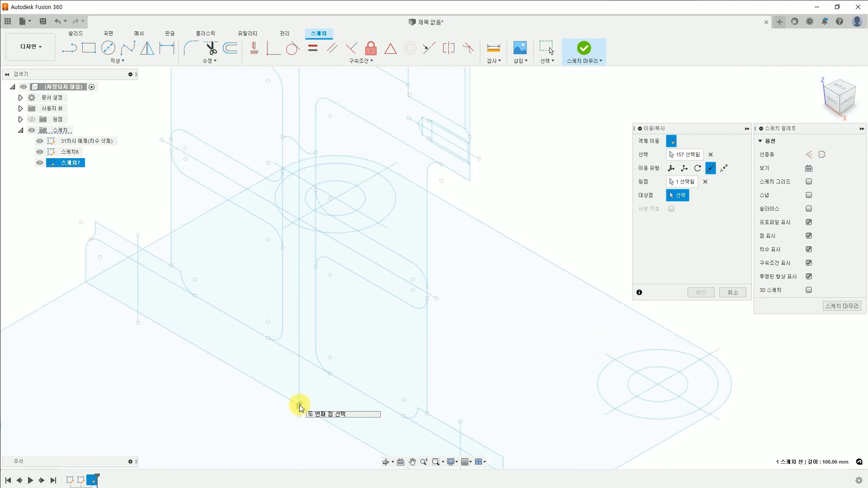
click(299, 406)
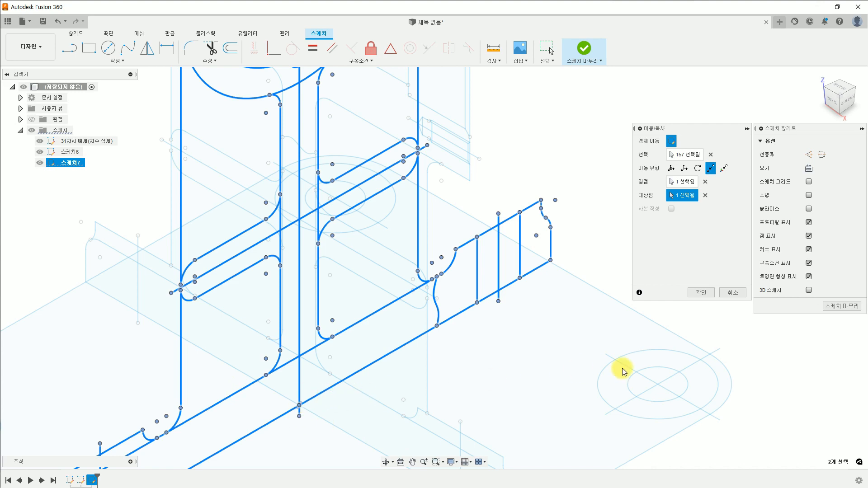
click(843, 306)
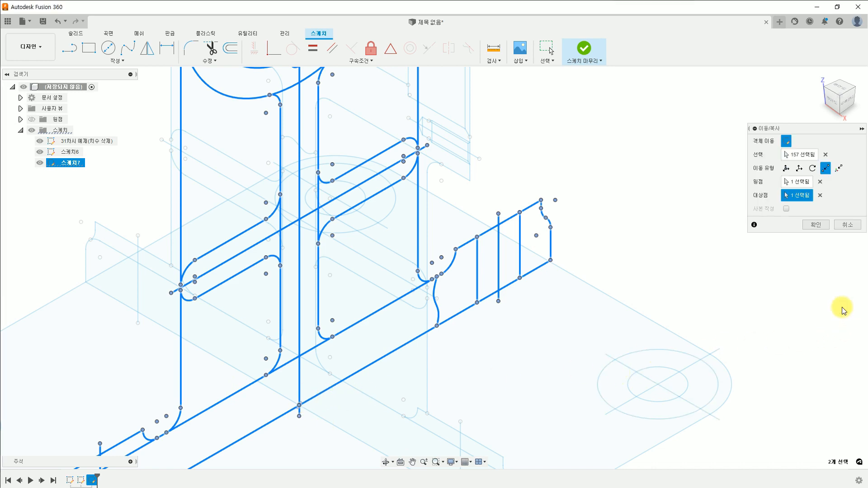
scroll(632, 290, down, 10)
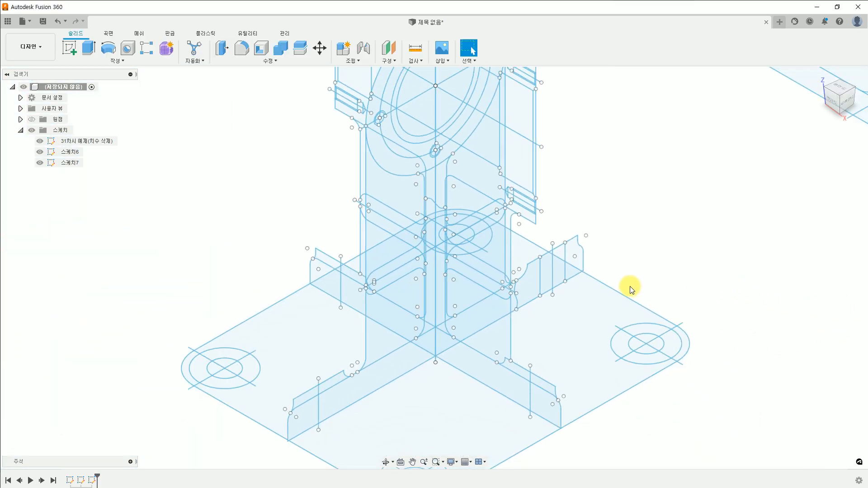
scroll(678, 303, down, 3)
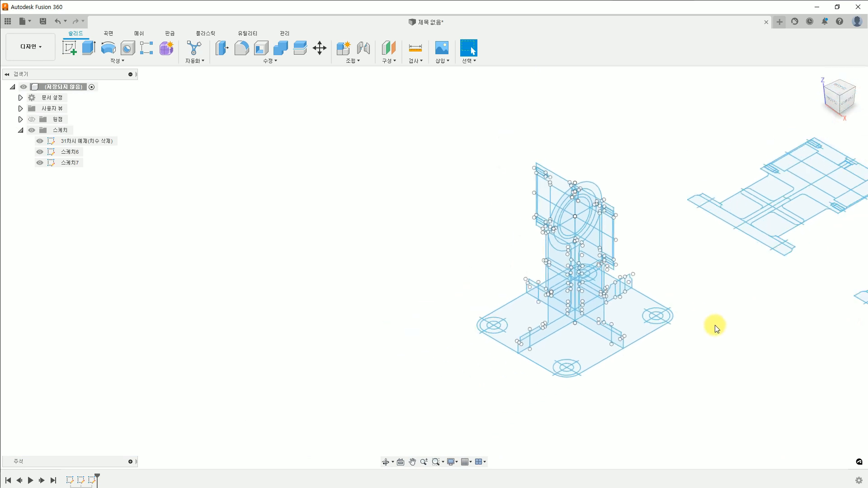
middle_drag(746, 342, 443, 328)
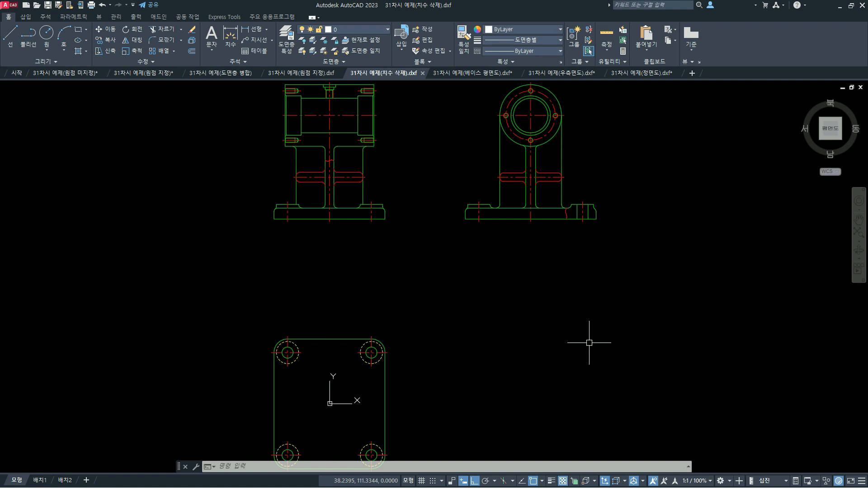
Switch to AutoCAD and examine the origin placement in the separate 베이스 평면도, 우측면도 and 정면도 DXF drawings.
mouse_move(484, 76)
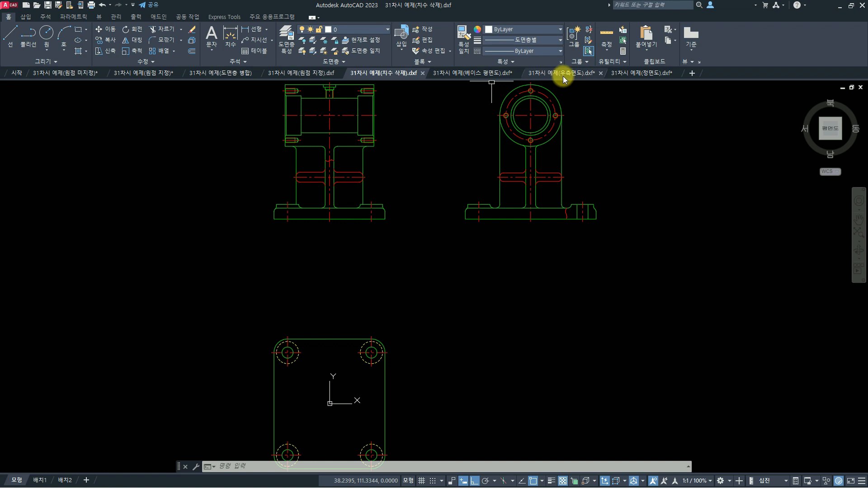
click(486, 76)
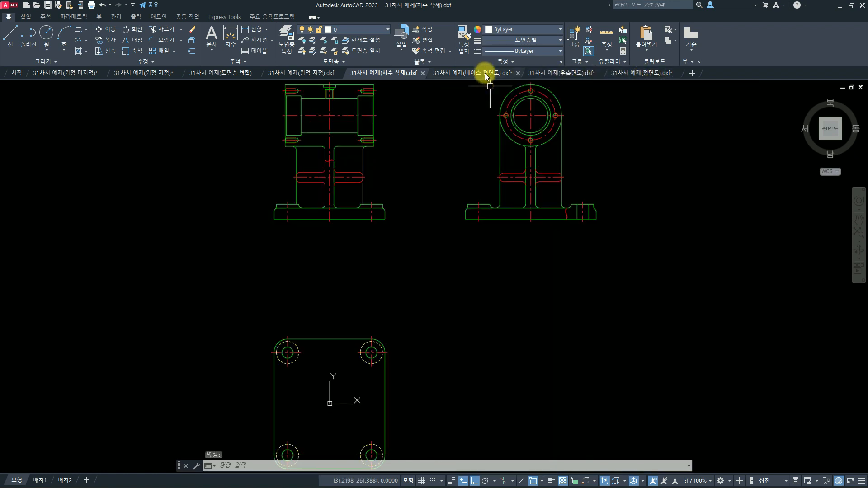
click(573, 72)
click(644, 72)
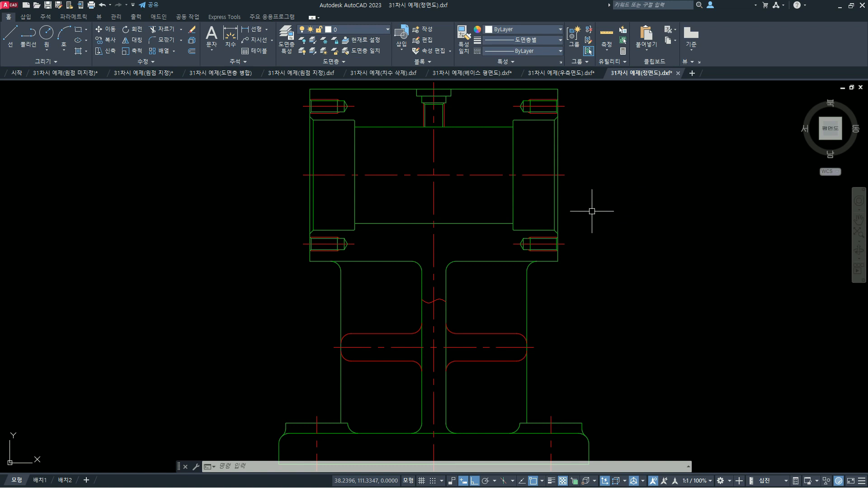
click(469, 74)
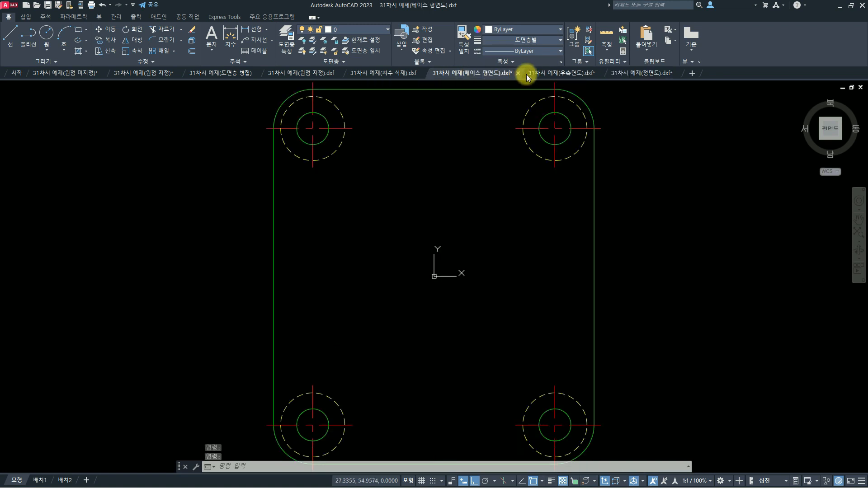
click(564, 73)
click(624, 75)
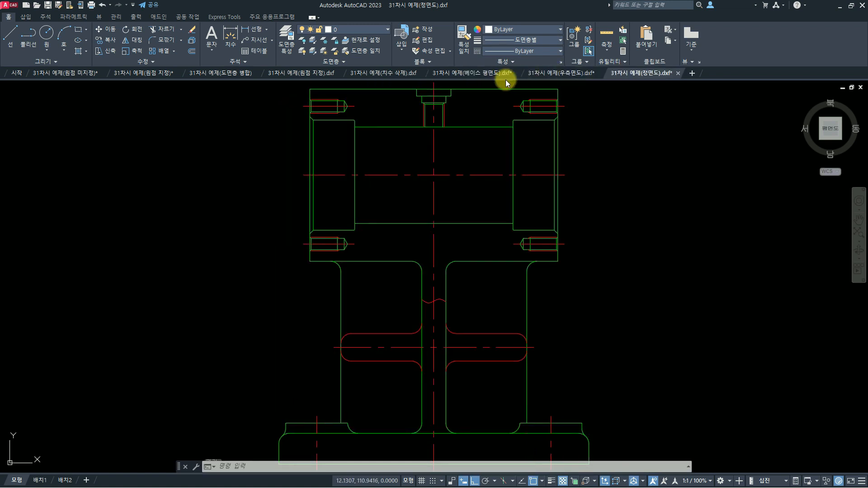
click(471, 73)
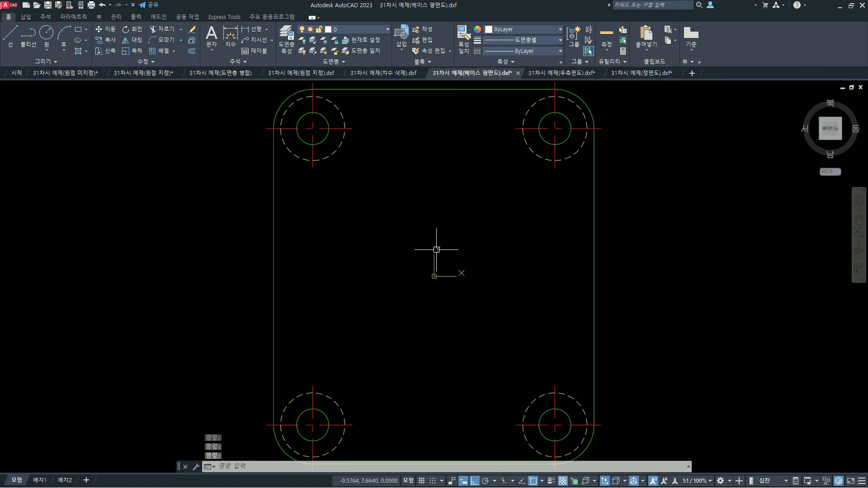
click(566, 73)
scroll(509, 285, down, 2)
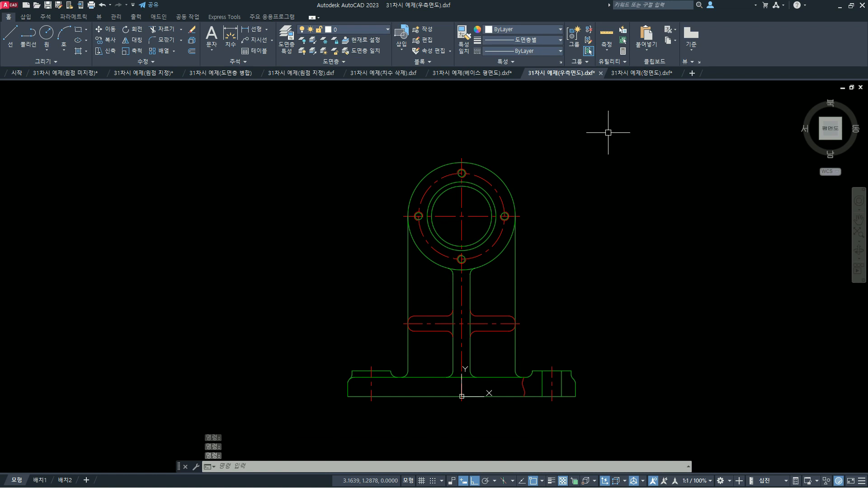
click(637, 75)
scroll(549, 287, down, 2)
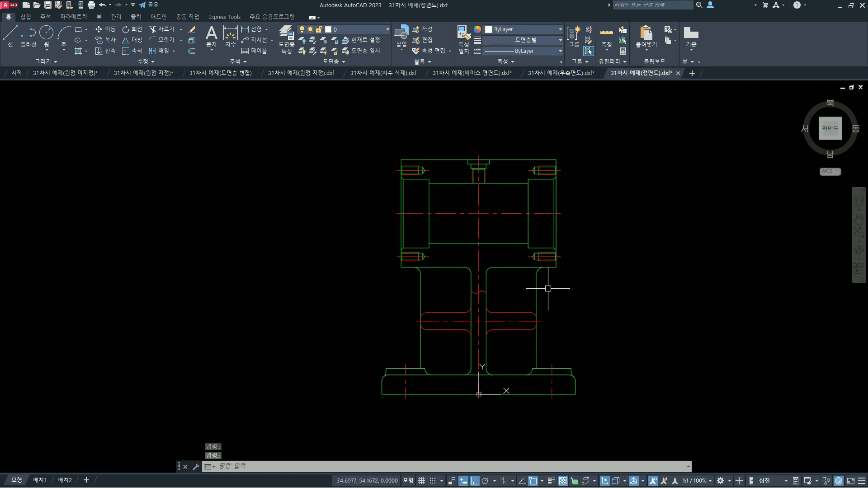
scroll(494, 389, up, 2)
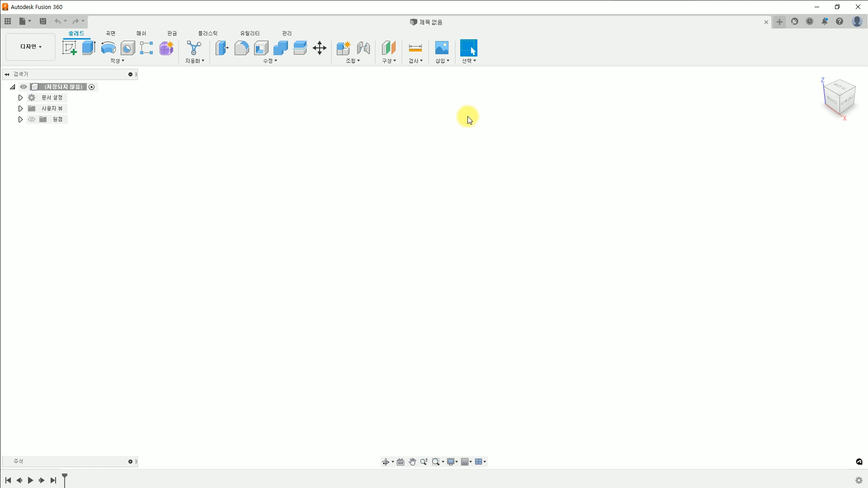
Insert the 31차시 예제(베이스 평면도).dxf file onto the XY plane as a single sketch in millimetres.
click(439, 64)
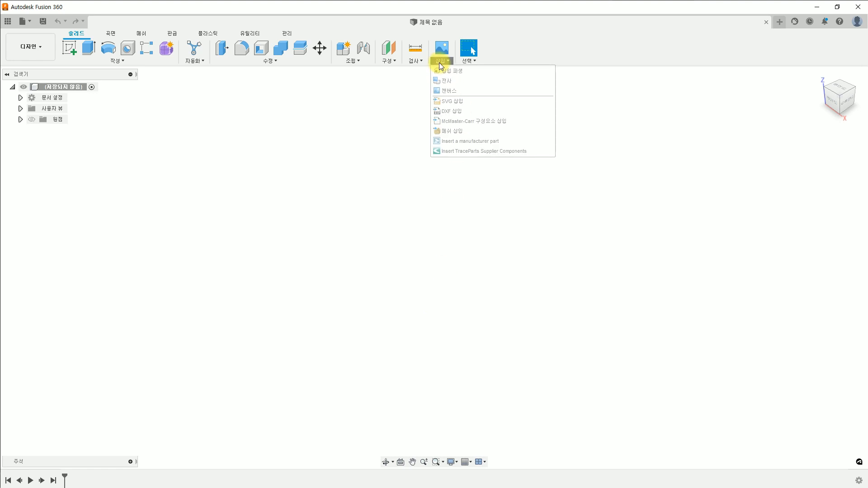
click(460, 114)
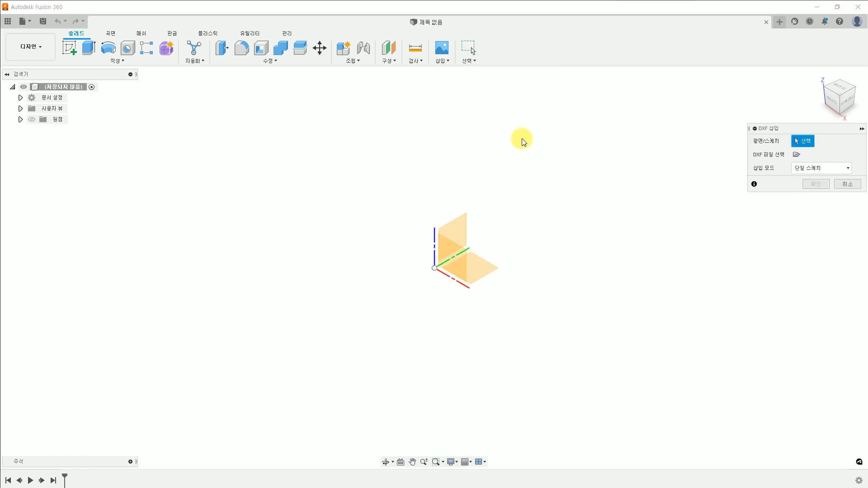
click(480, 268)
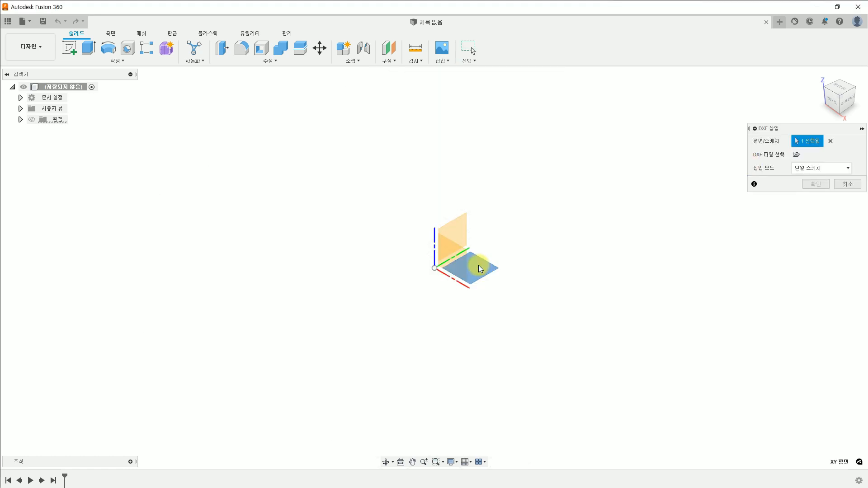
click(797, 154)
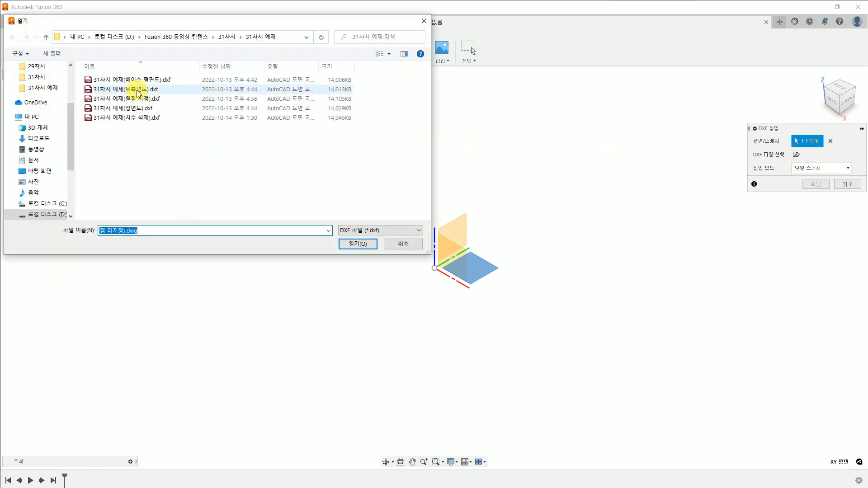
click(139, 84)
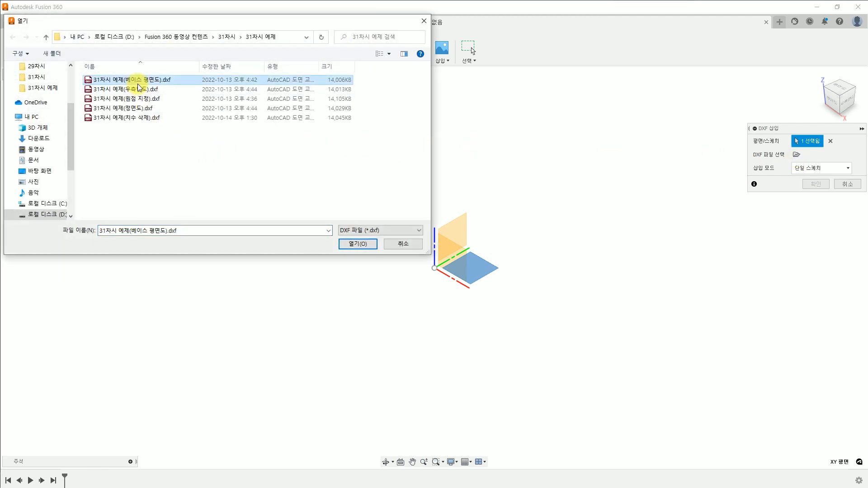
click(355, 246)
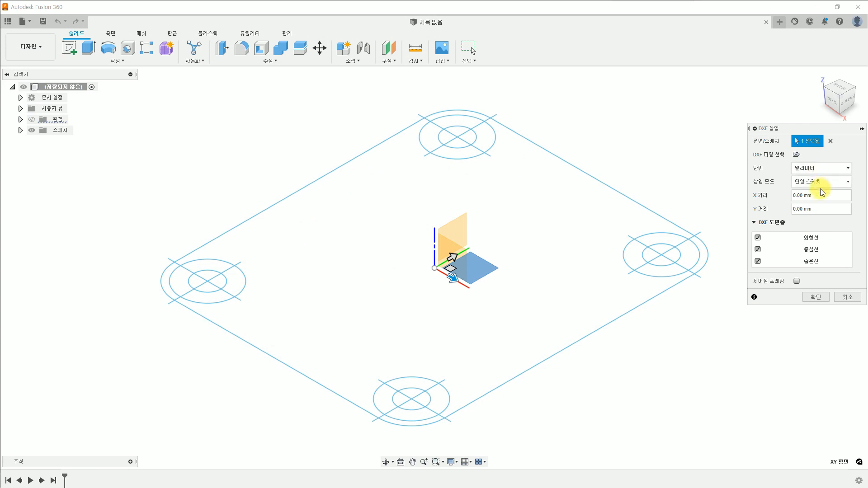
click(816, 297)
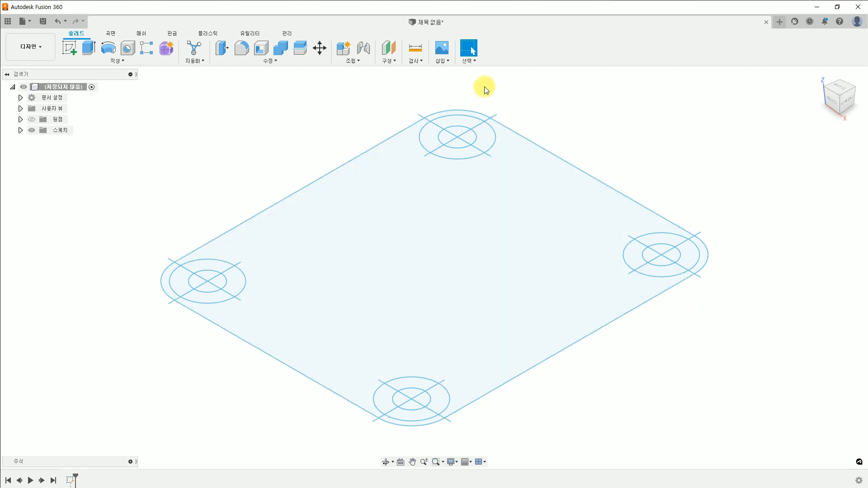
click(445, 61)
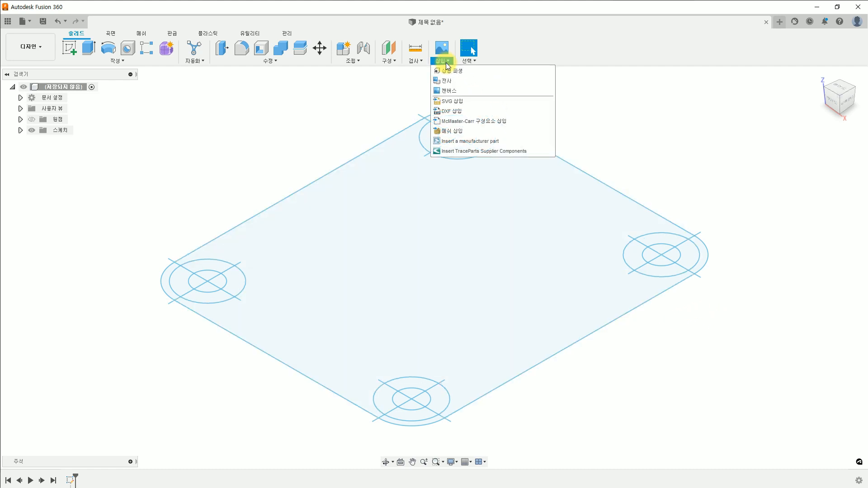
click(452, 111)
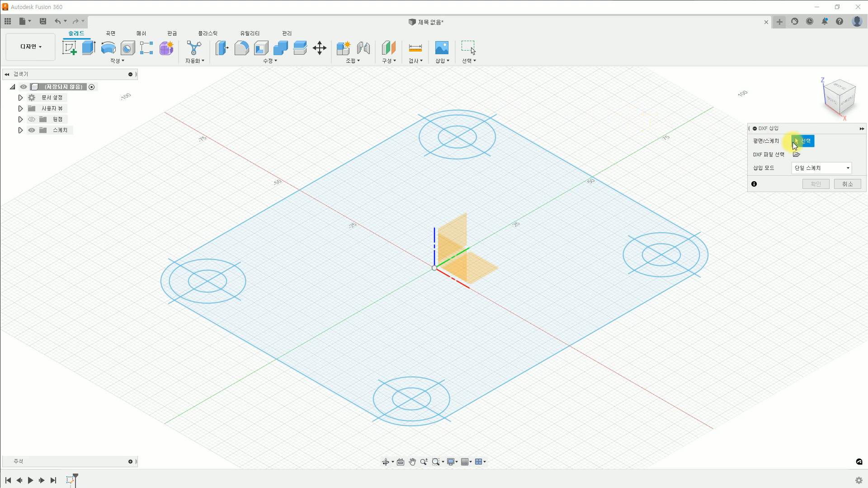
click(457, 262)
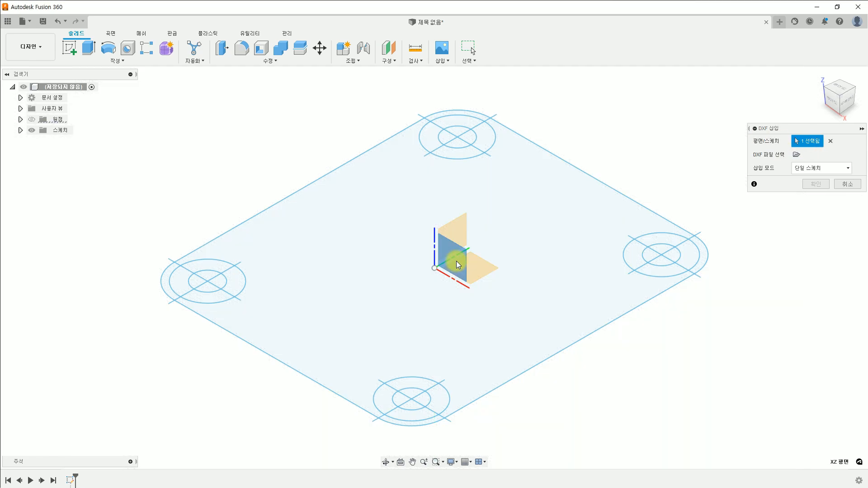
click(798, 156)
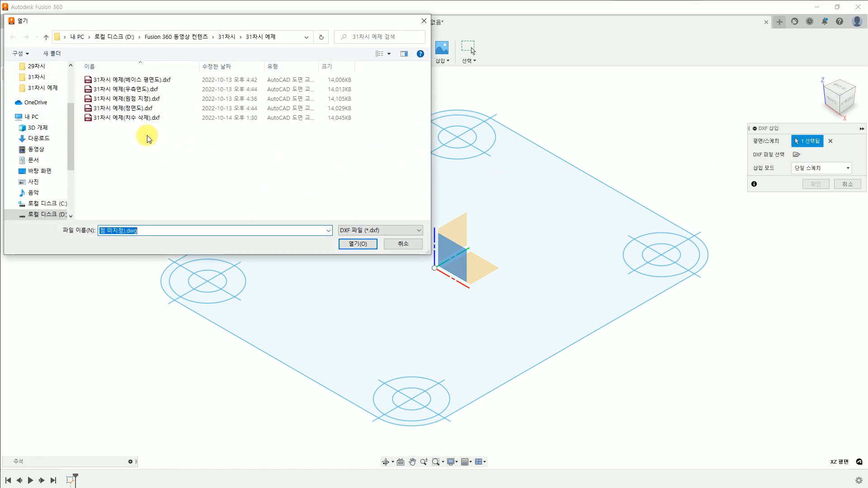
click(140, 110)
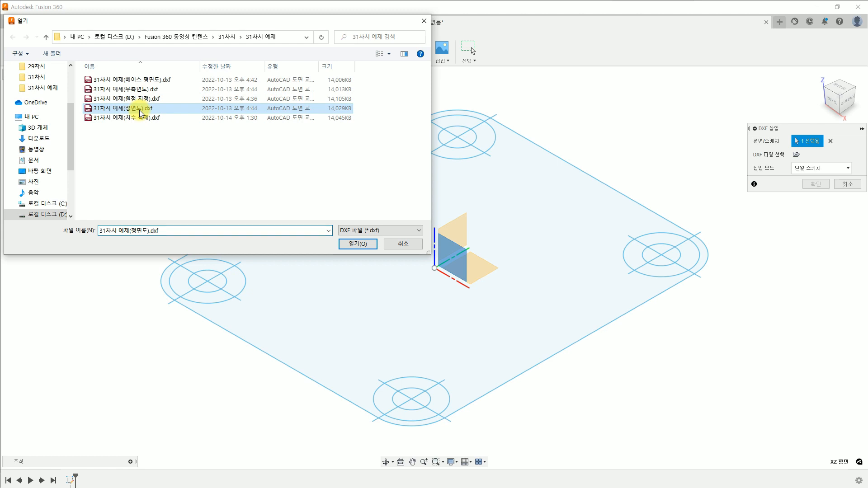
click(358, 245)
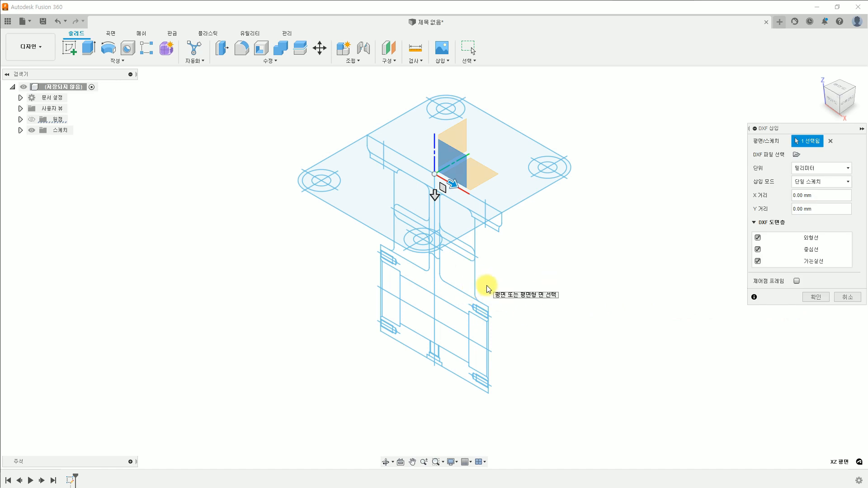
click(852, 297)
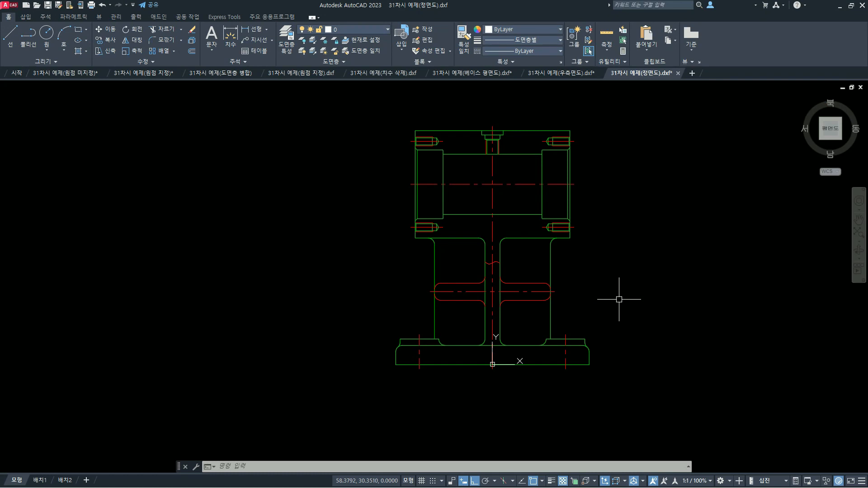
Switch to AutoCAD and rotate the whole front view in 31차시 예제(정면도).dxf by 180 degrees about the point 0,0.
text(RO)
key(Return)
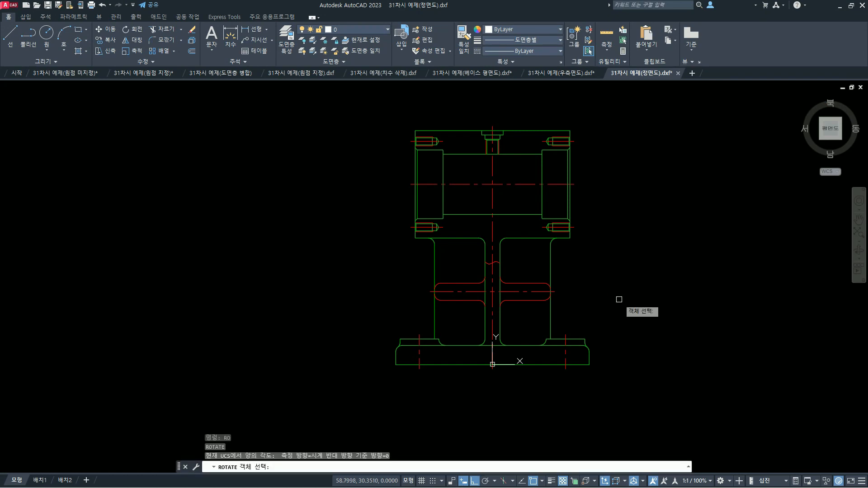
click(345, 102)
click(665, 398)
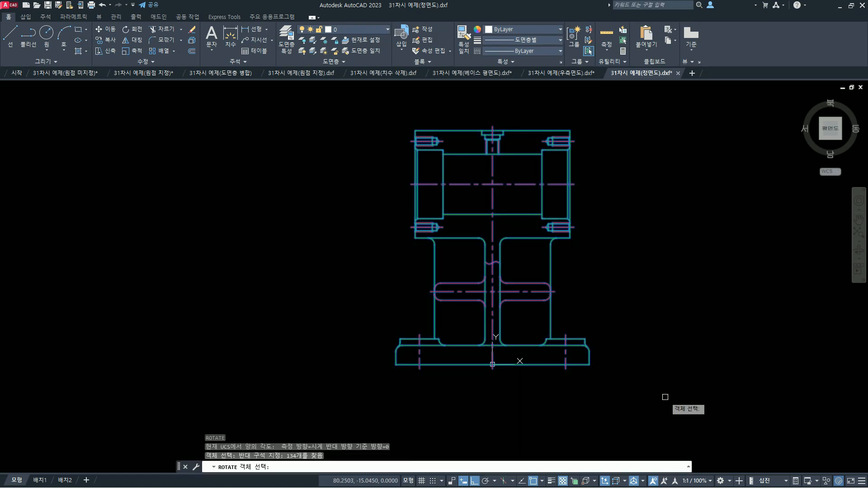
key(Return)
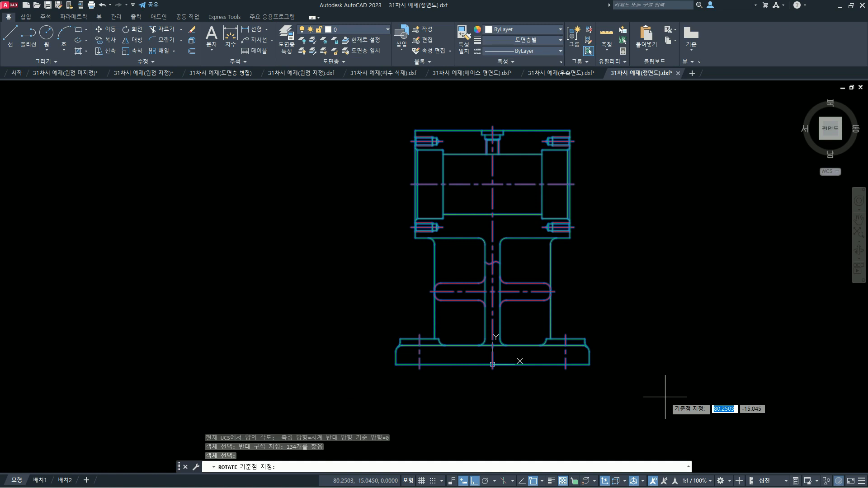
text(0,0)
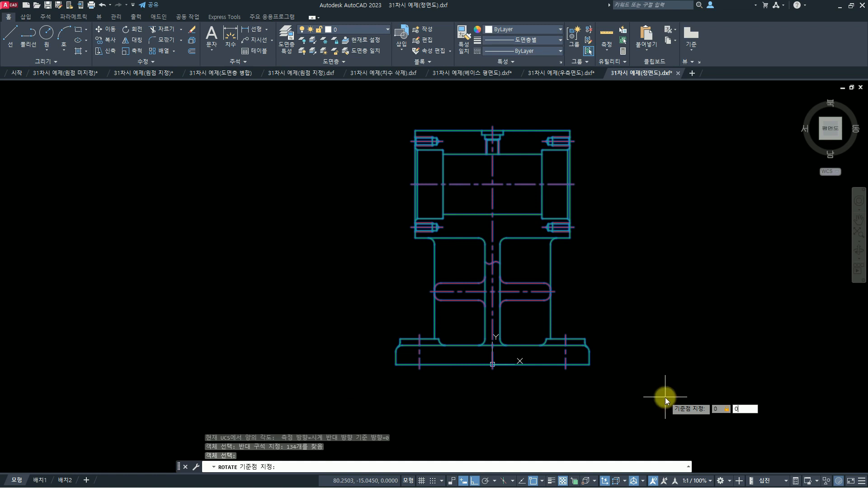
key(Return)
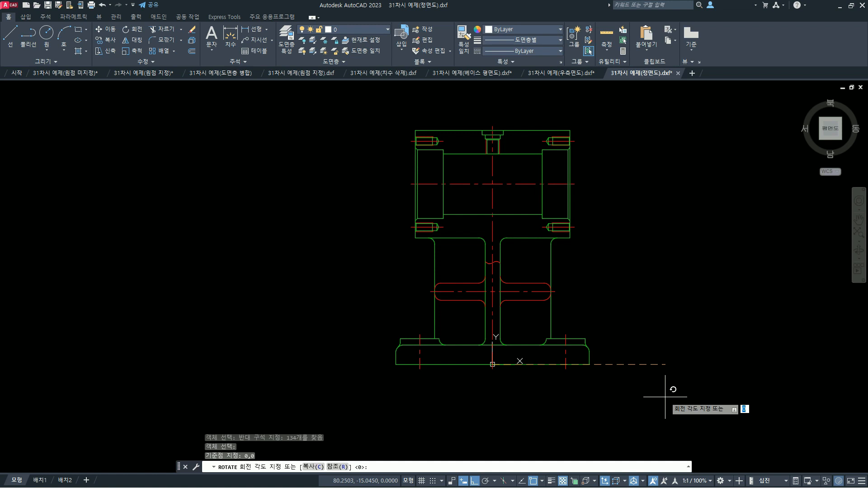
text(18)
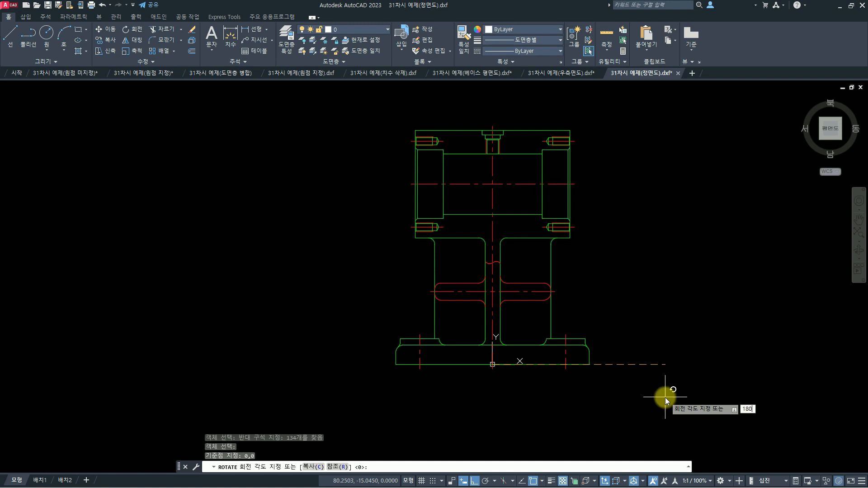
key(Return)
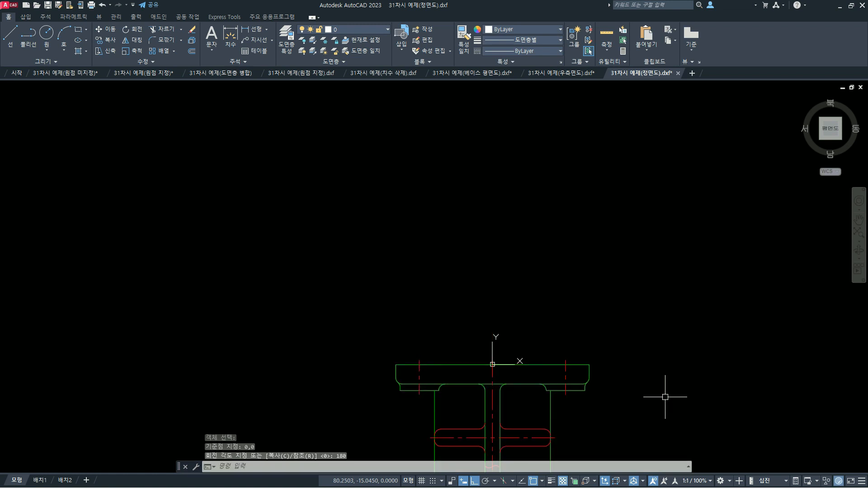
middle_drag(679, 403, 642, 250)
scroll(625, 196, down, 2)
middle_drag(618, 292, 570, 260)
scroll(568, 258, up, 2)
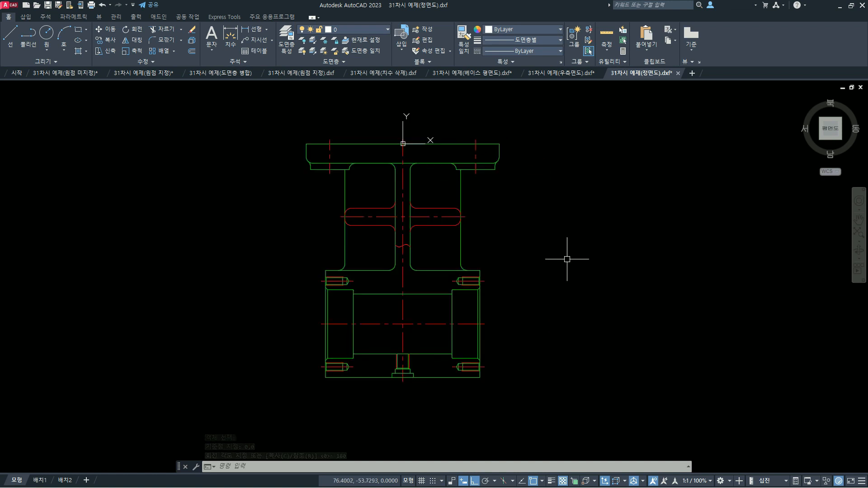
Save the rotated front view in AutoCAD 2018 DXF format, overwriting 31차시 예제(정면도).dxf.
key(ctrl+s)
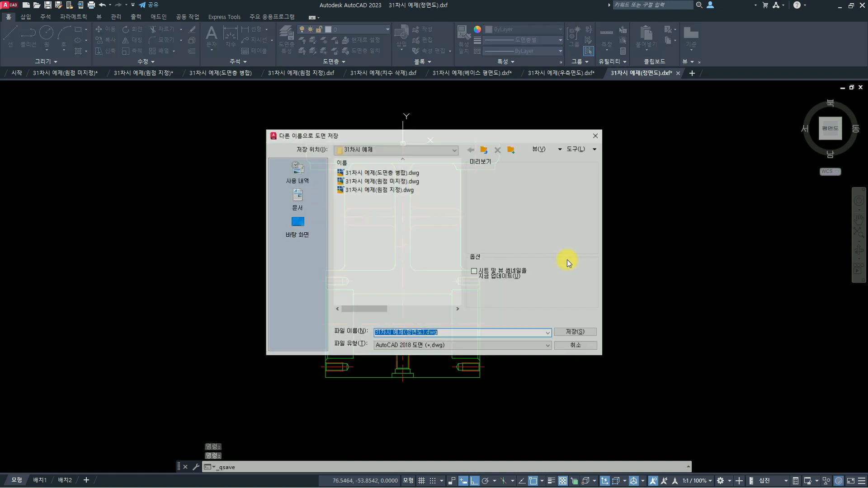
click(486, 346)
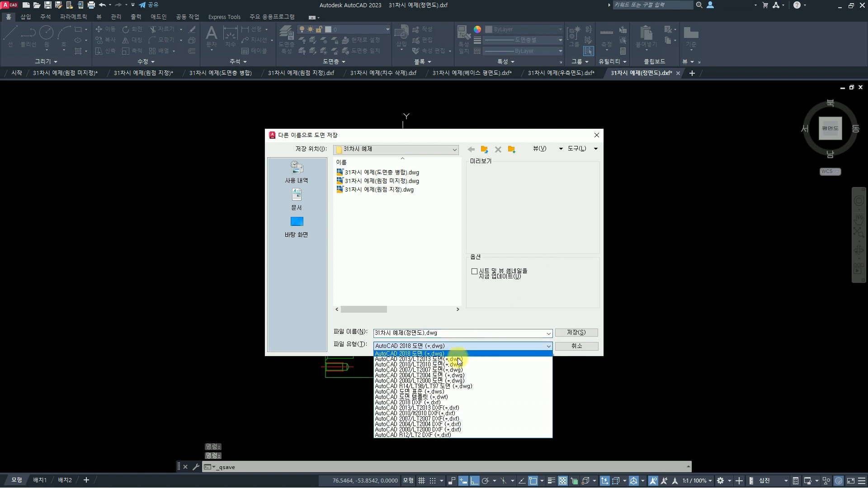
click(436, 402)
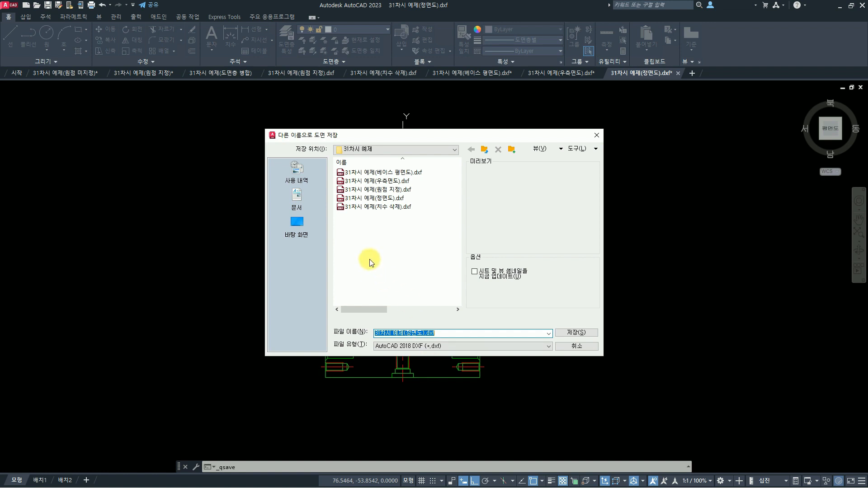
click(370, 198)
click(591, 333)
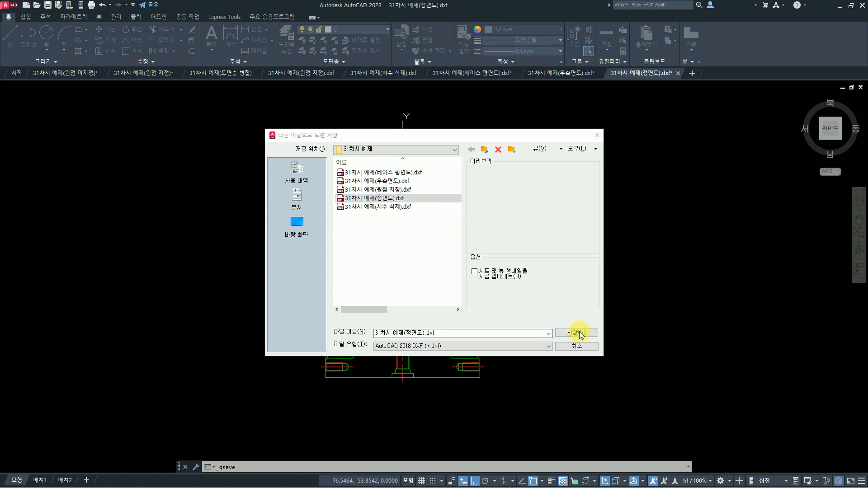
click(427, 268)
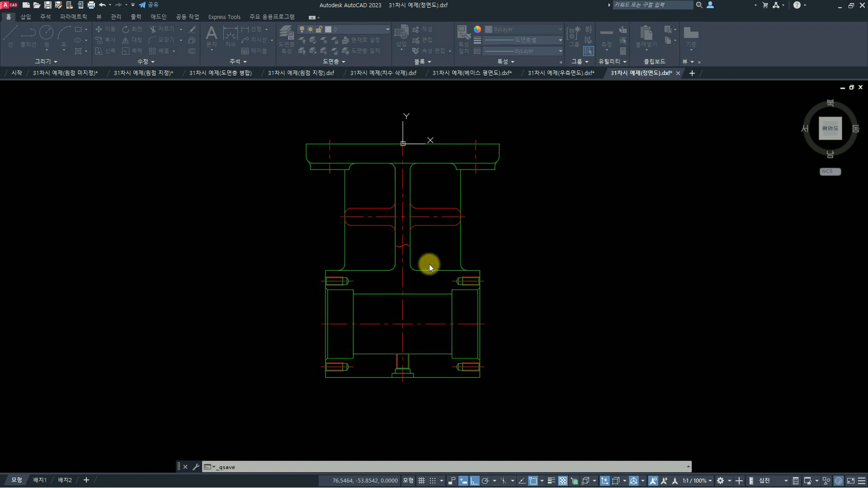
click(572, 256)
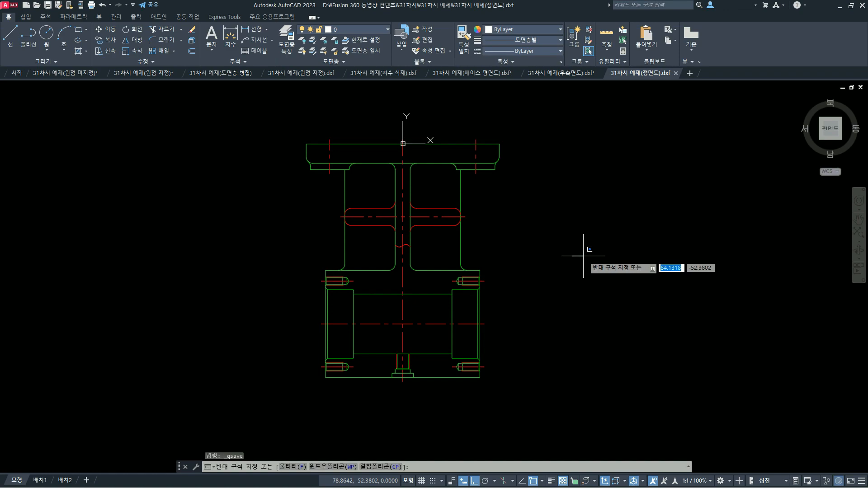
key(Escape)
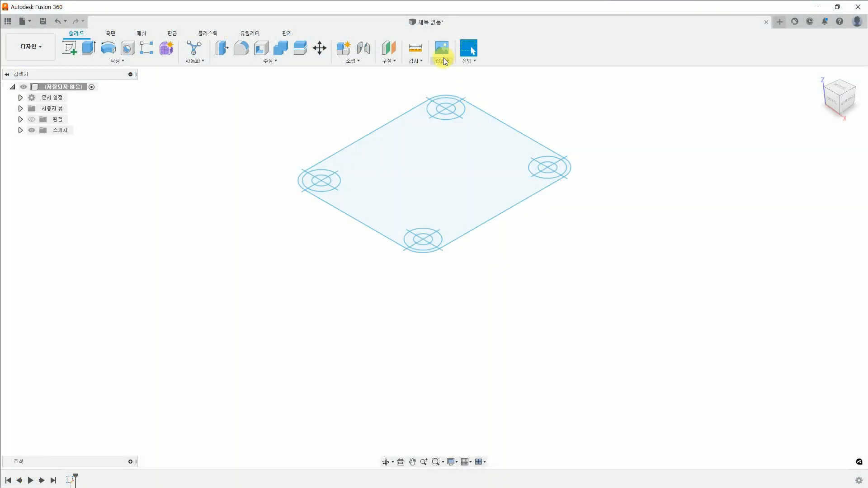
Switch to Fusion 360 and insert the re-saved 31차시 예제(정면도).dxf onto the XZ plane as a single sketch in millimetres.
click(444, 61)
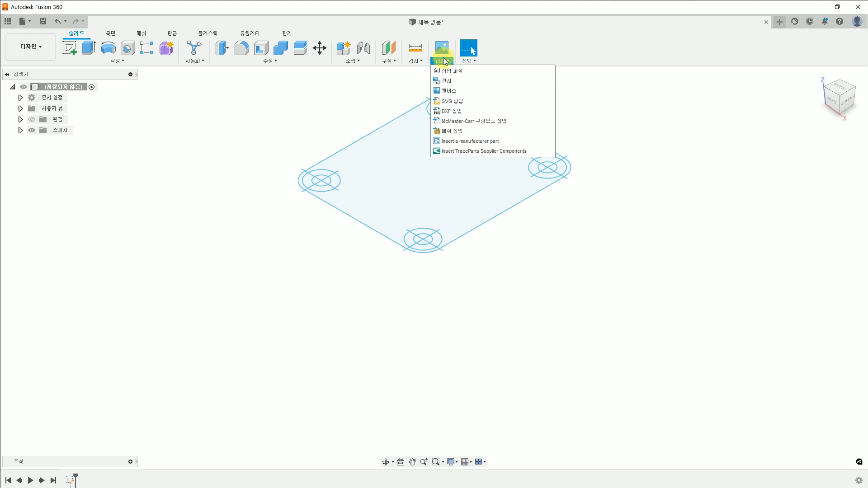
click(452, 113)
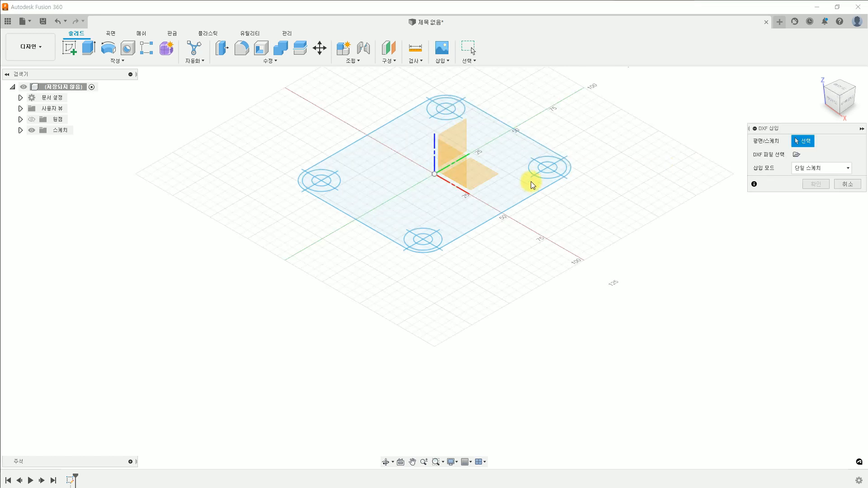
click(461, 166)
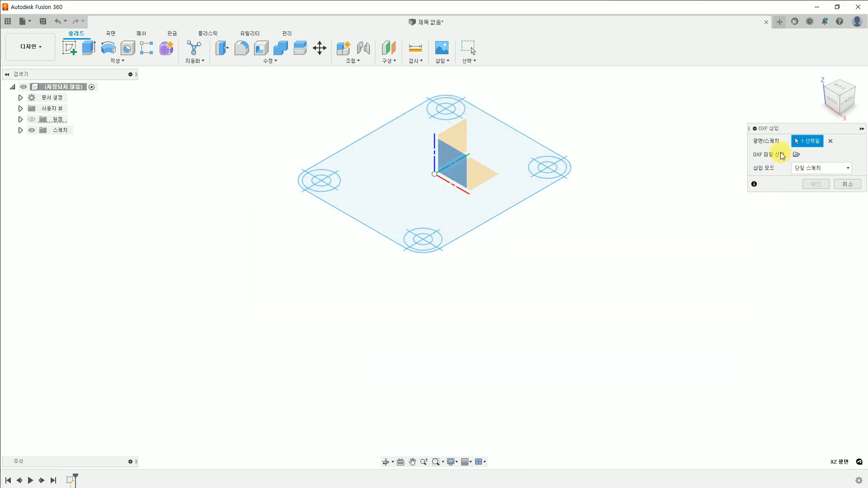
click(796, 156)
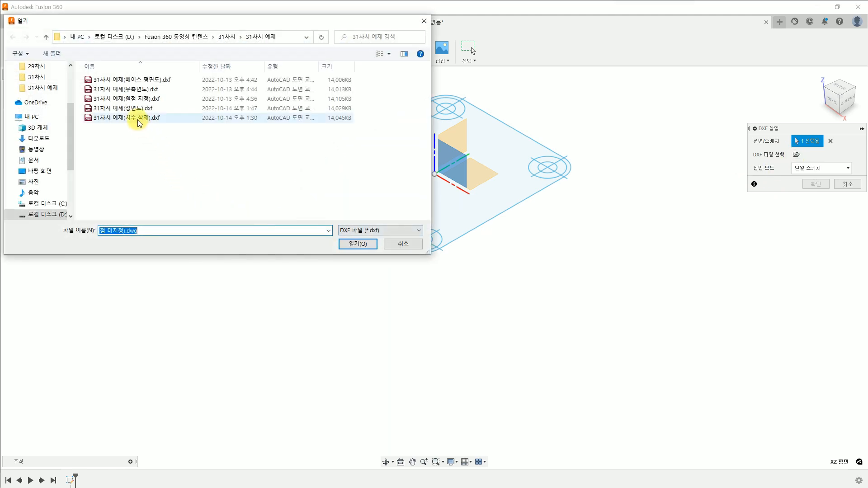
click(136, 109)
click(364, 244)
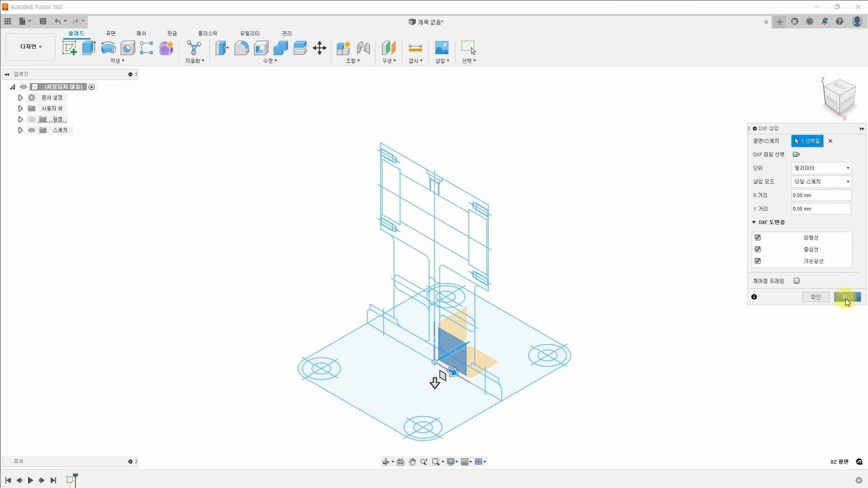
click(816, 299)
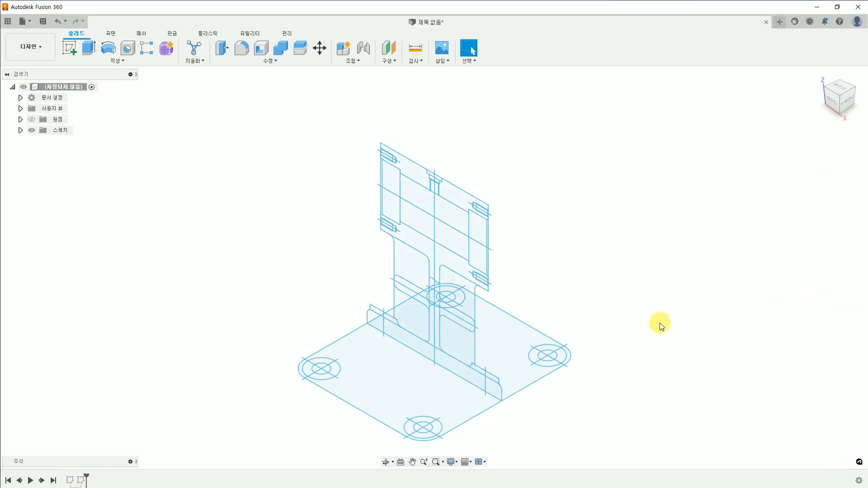
Insert the 31차시 예제(우측면도).dxf file onto the YZ plane as a single sketch in millimetres.
click(440, 59)
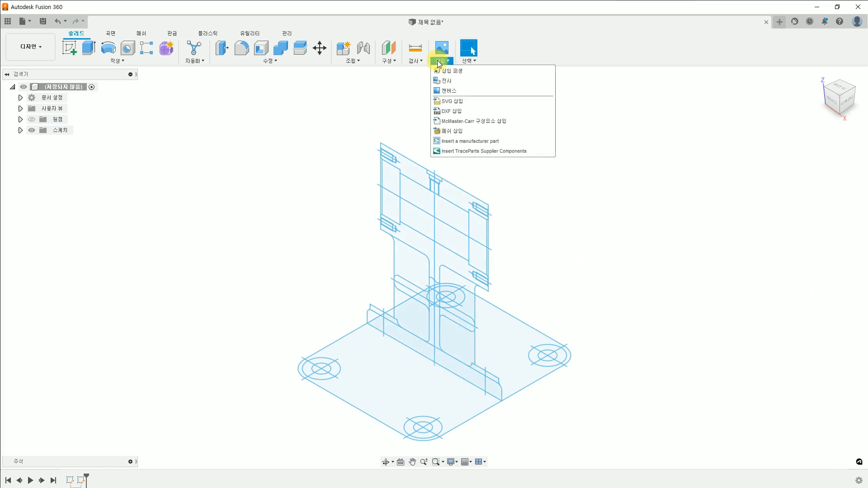
click(448, 111)
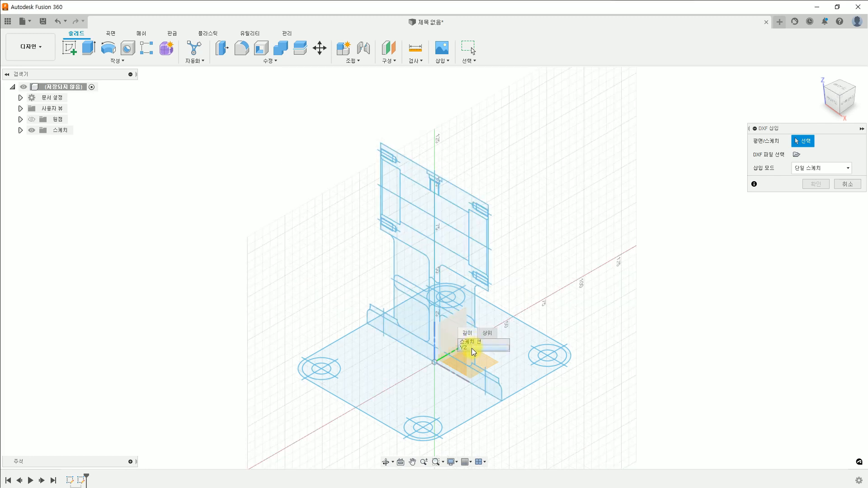
click(472, 348)
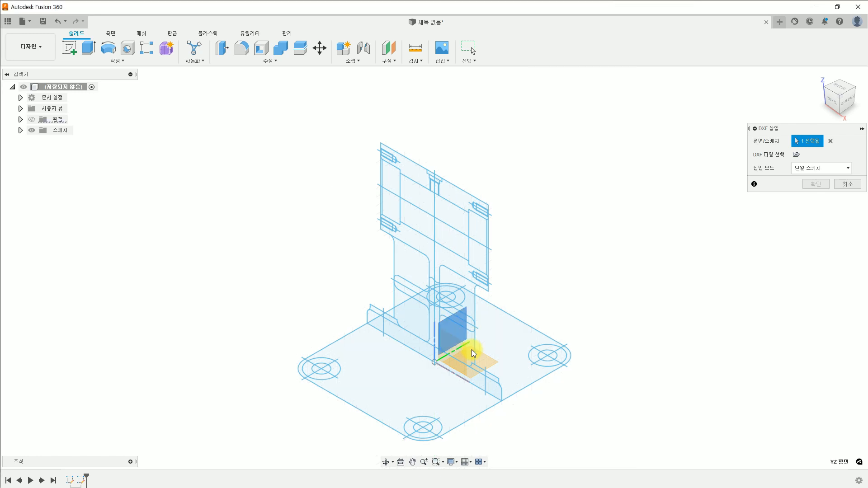
click(797, 155)
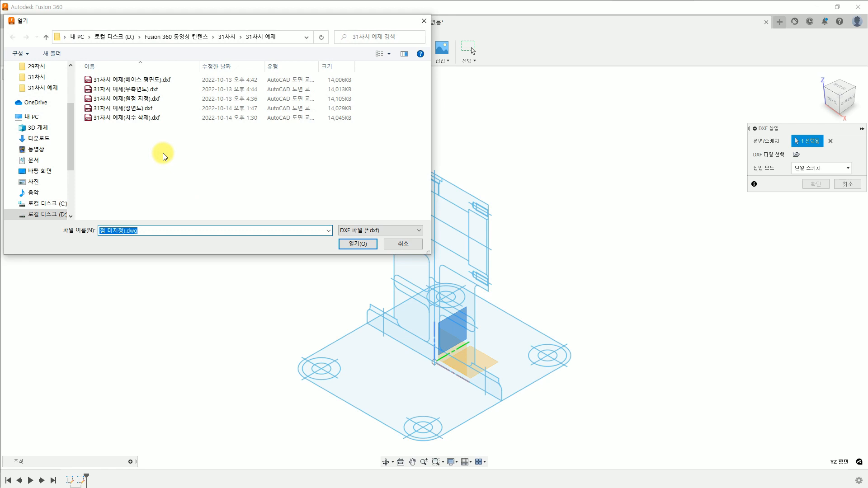
click(147, 93)
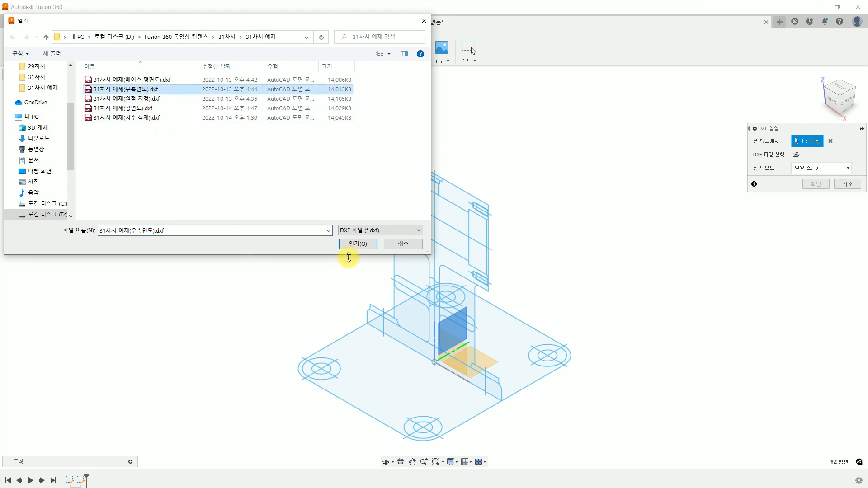
click(358, 245)
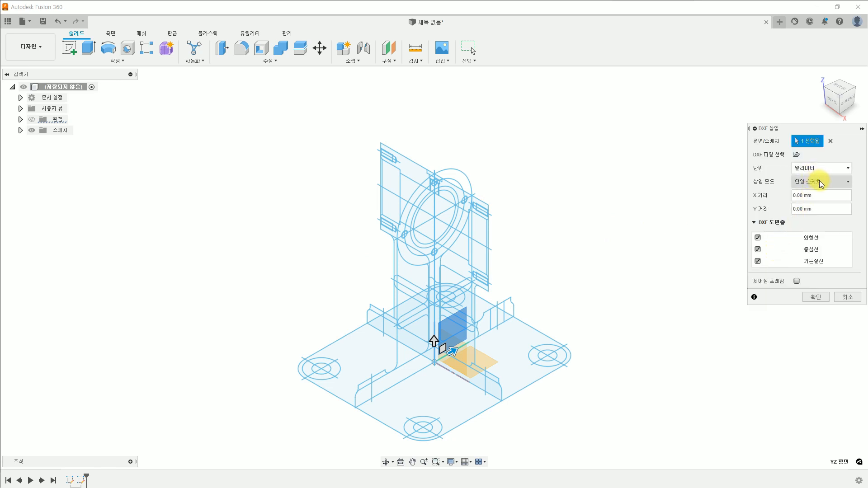
click(818, 297)
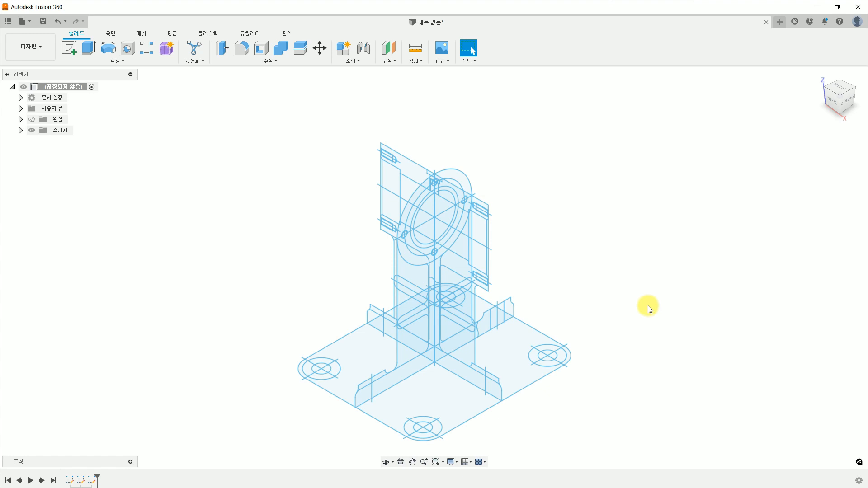
click(442, 51)
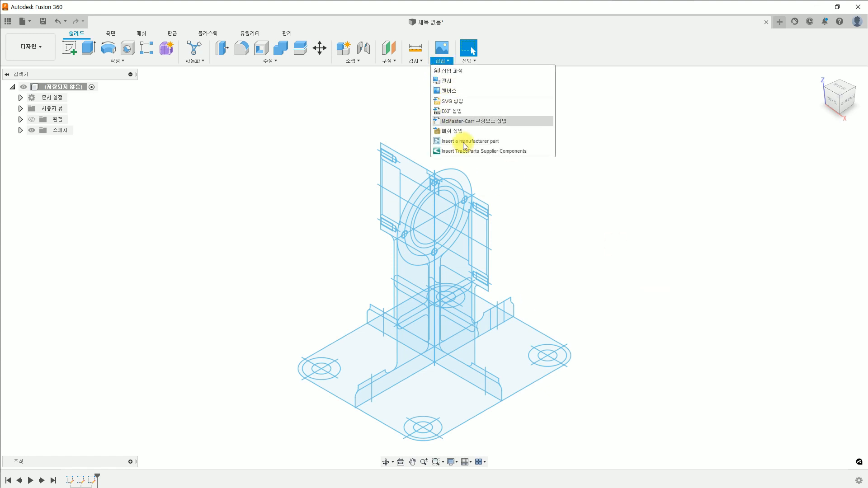
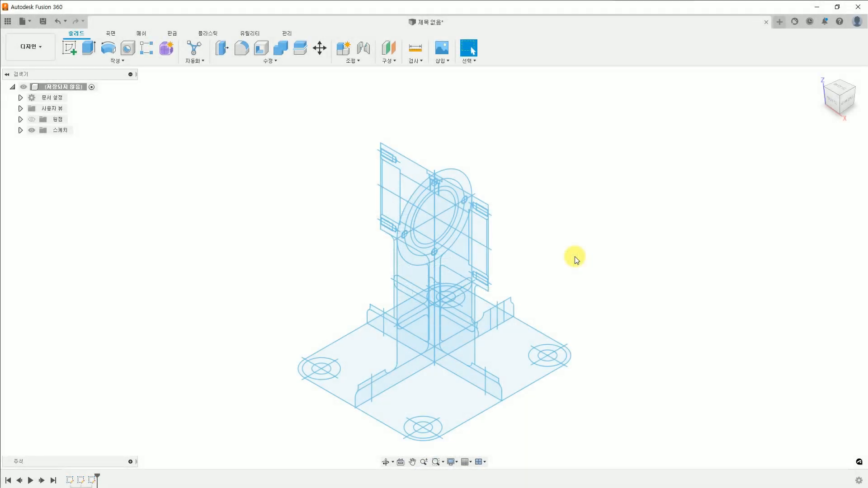
click(90, 53)
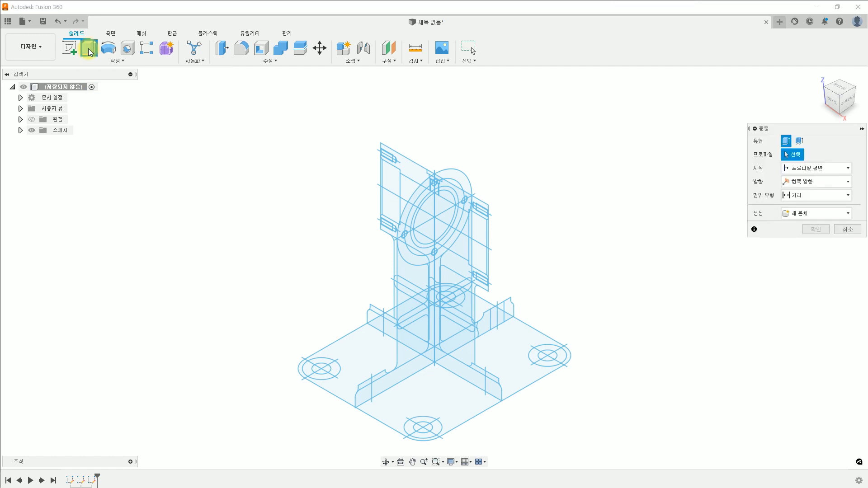
click(367, 358)
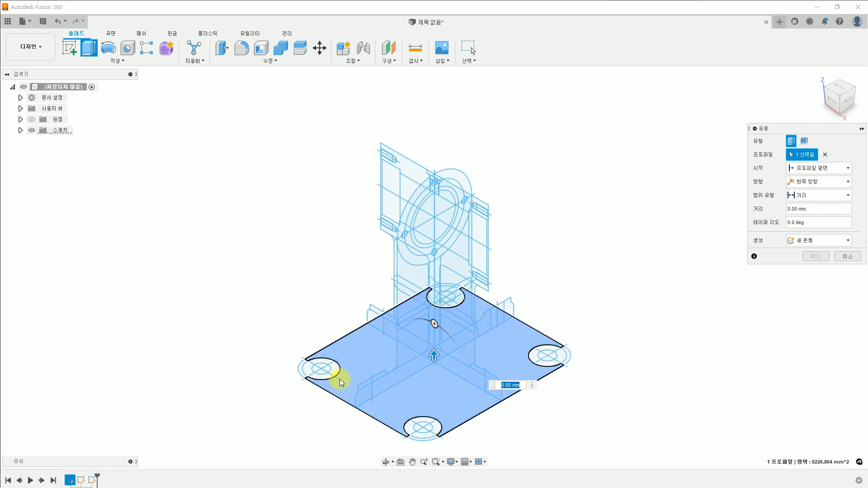
click(303, 374)
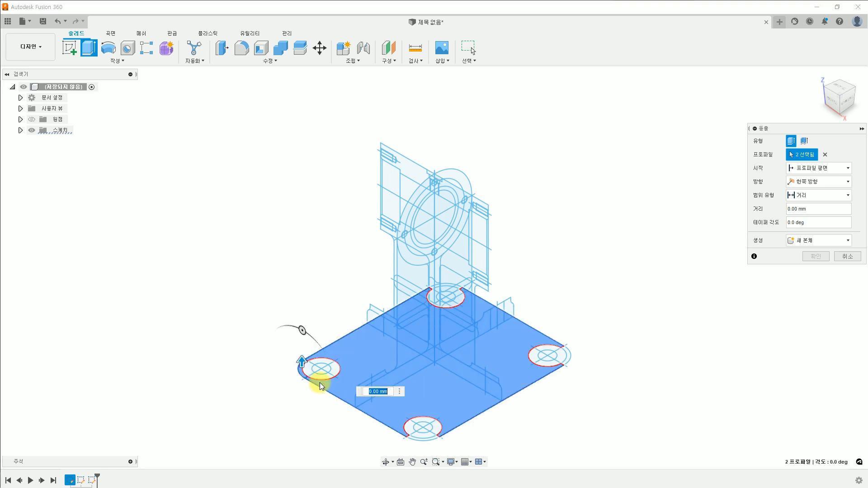
click(428, 440)
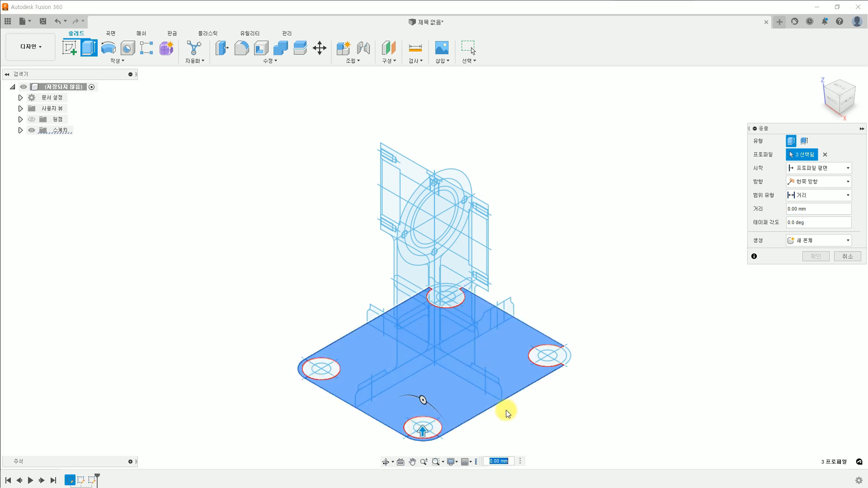
click(570, 356)
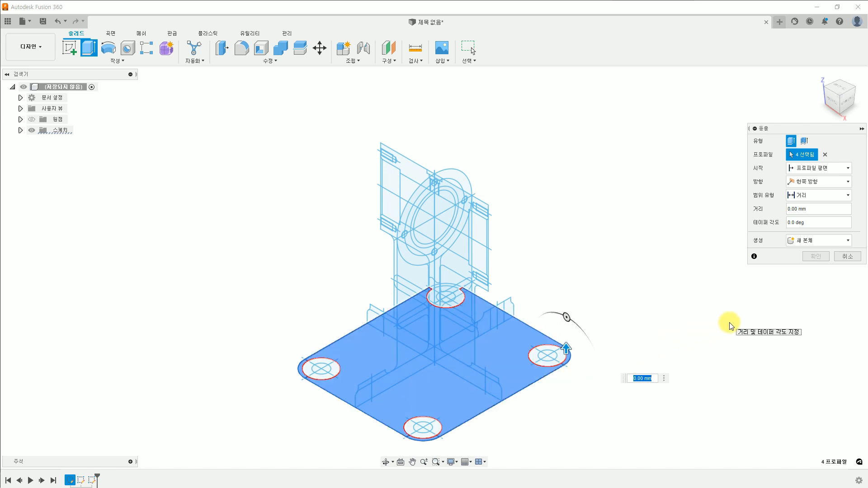
click(847, 257)
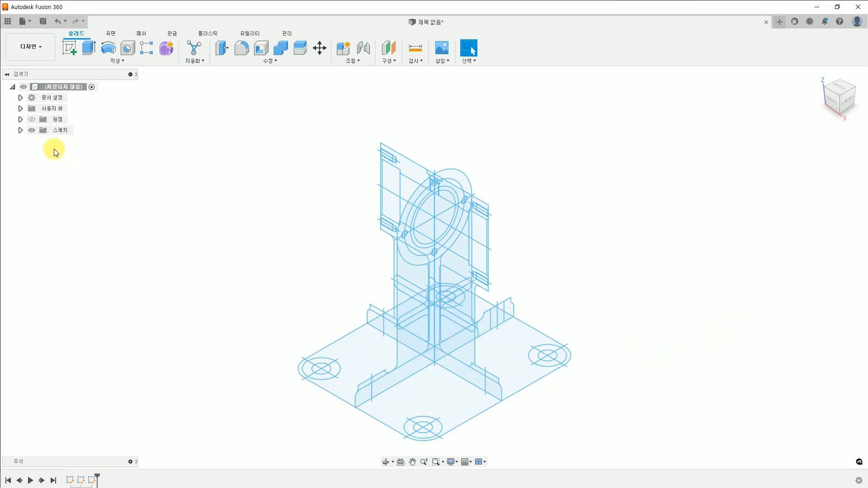
Delete the horizontal and vertical centre lines through the four corner circles in the base plan-view sketch.
click(20, 130)
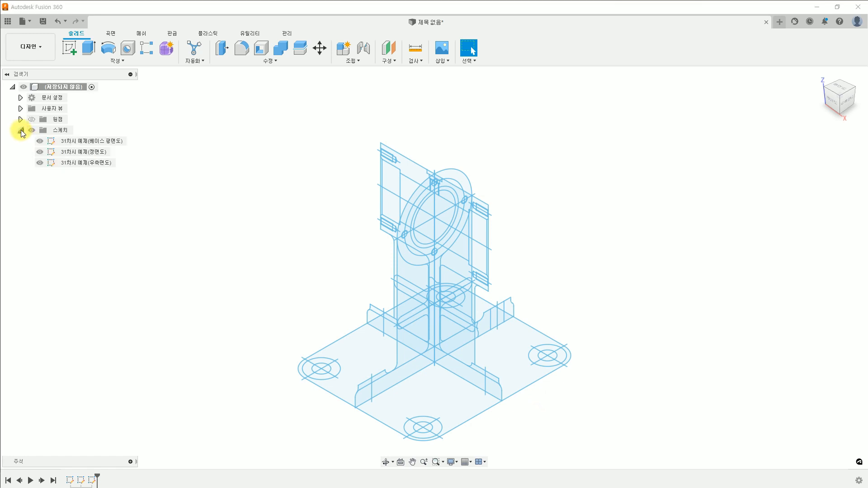
double_click(70, 141)
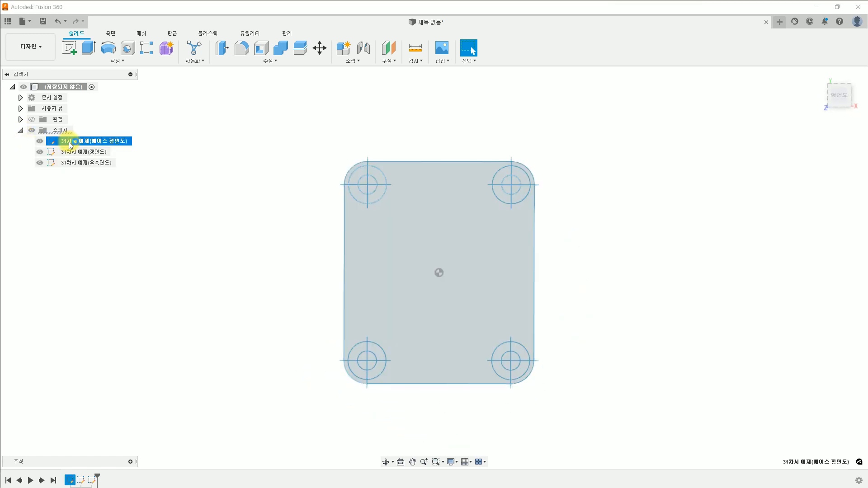
click(370, 185)
click(376, 179)
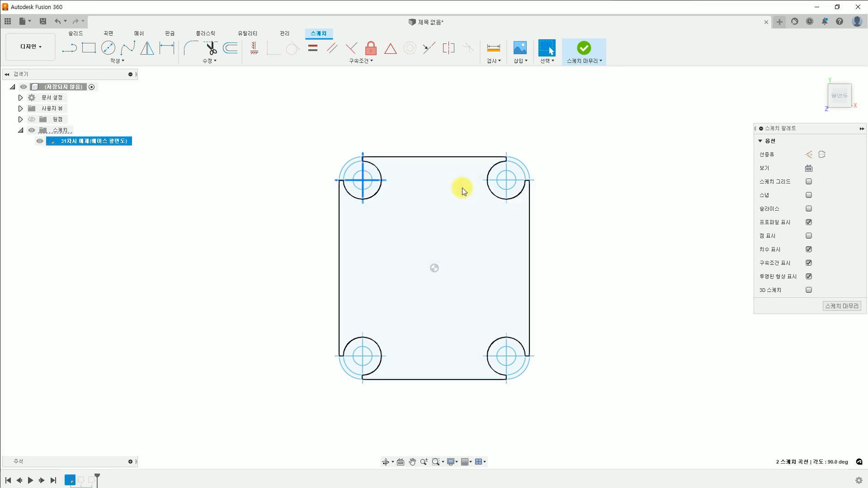
click(506, 194)
click(512, 180)
click(512, 355)
click(507, 361)
click(361, 371)
click(375, 357)
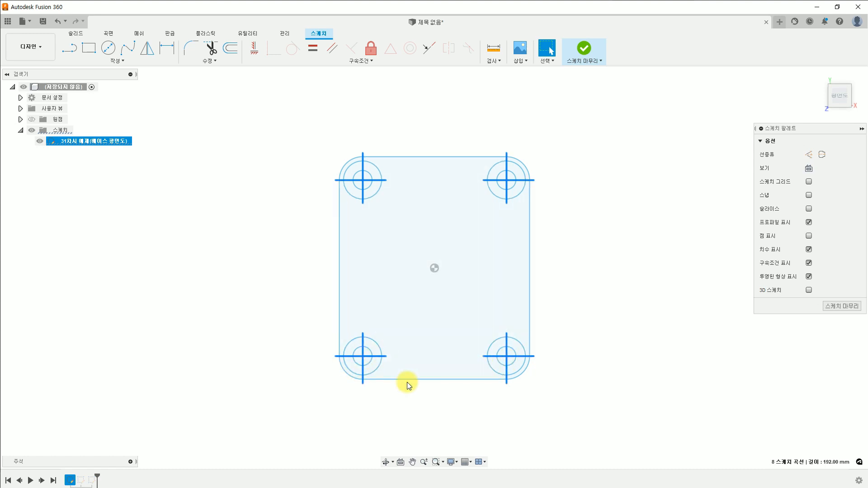
key(Delete)
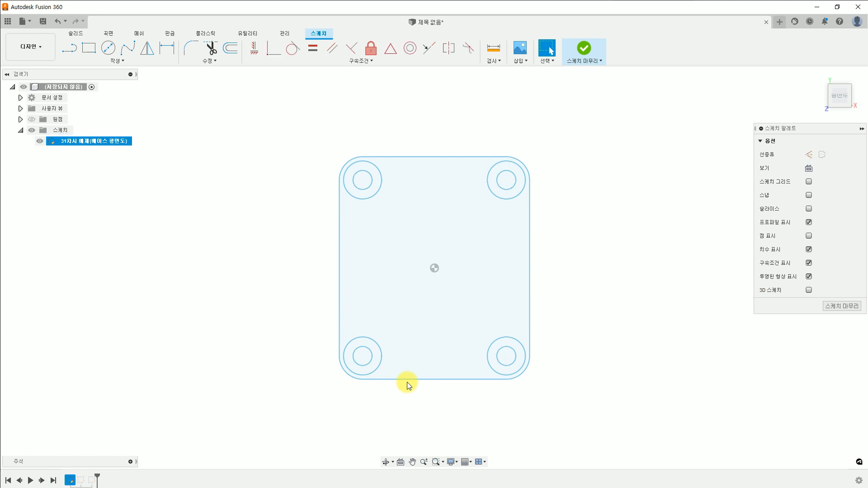
click(584, 50)
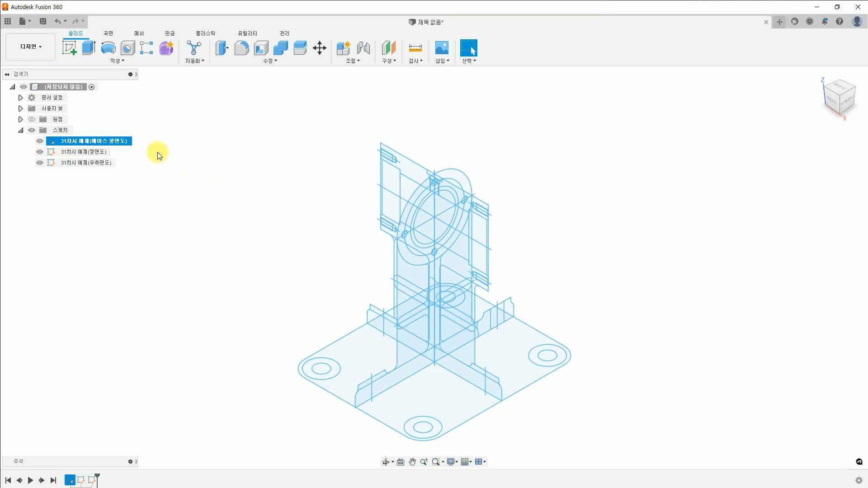
Extrude the base plate profile outside the four large corner circles as a new body, up to the plate-top point of the front-view sketch.
click(89, 47)
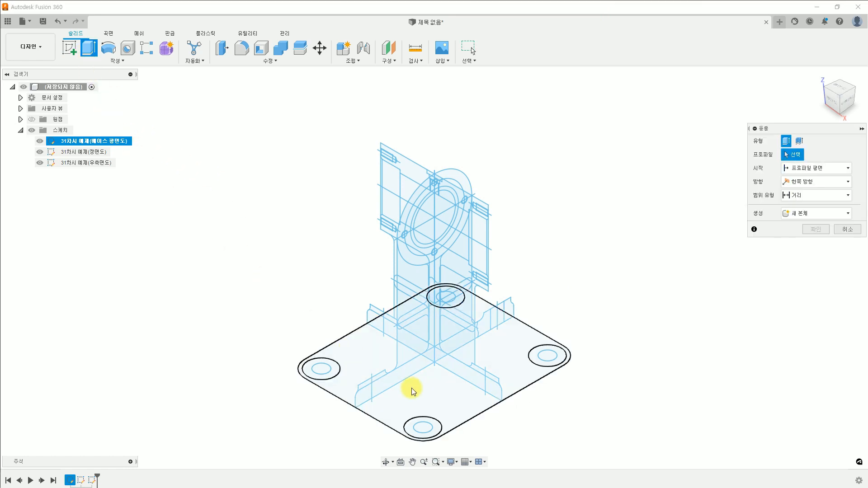
click(454, 401)
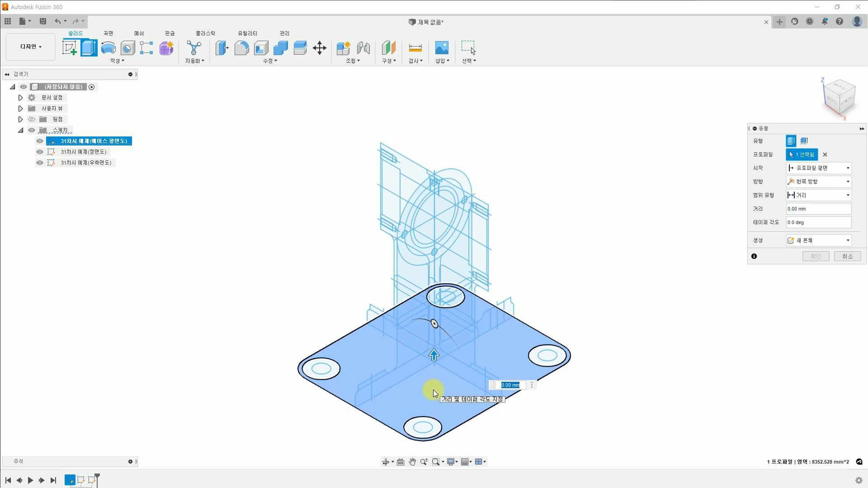
scroll(370, 305, down, 2)
scroll(370, 305, up, 5)
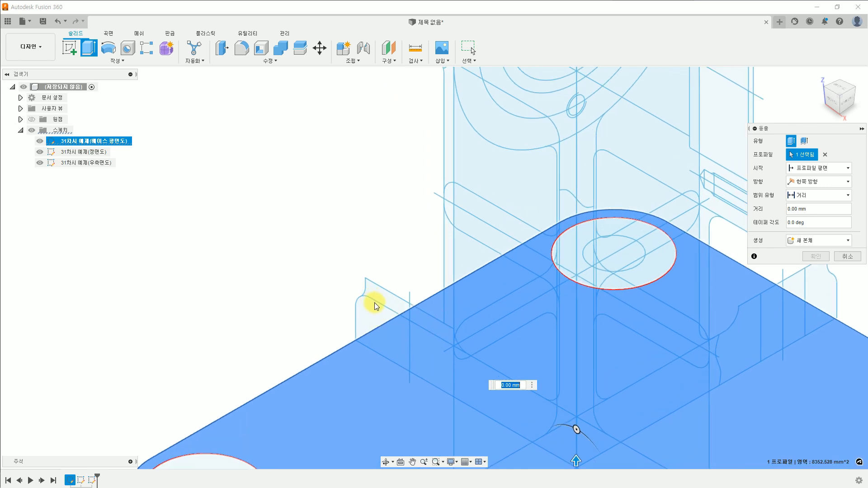
scroll(374, 301, up, 1)
scroll(378, 307, down, 1)
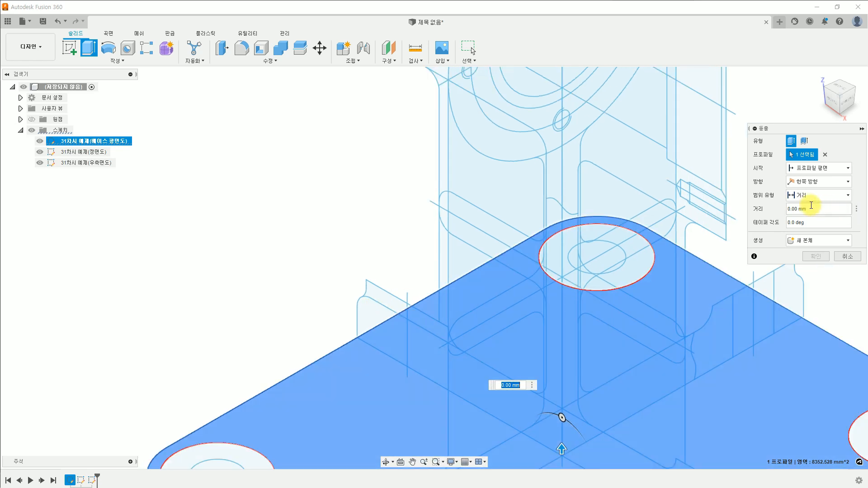
click(820, 196)
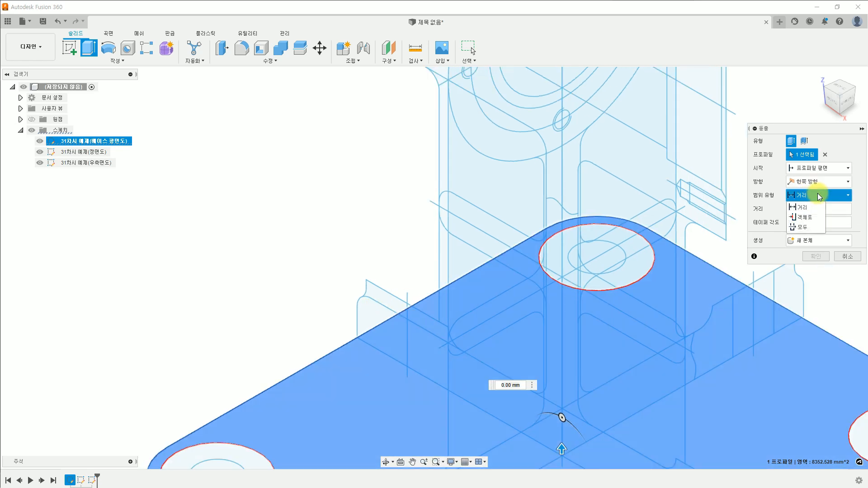
click(809, 218)
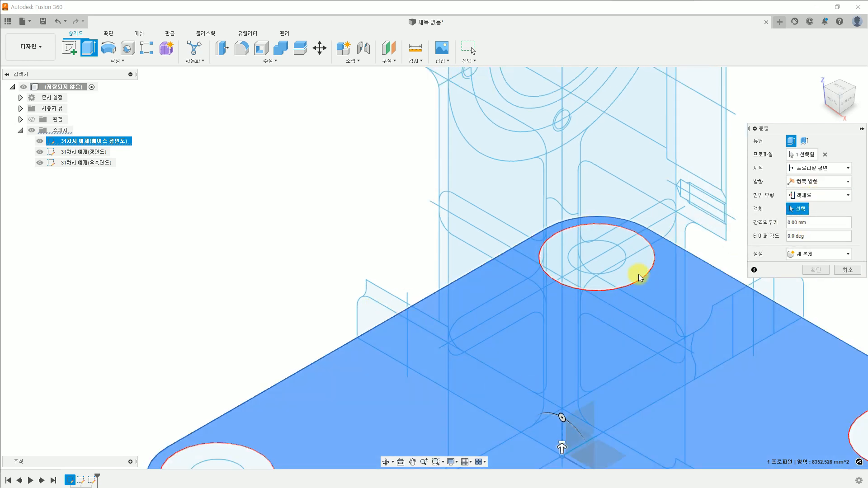
click(371, 298)
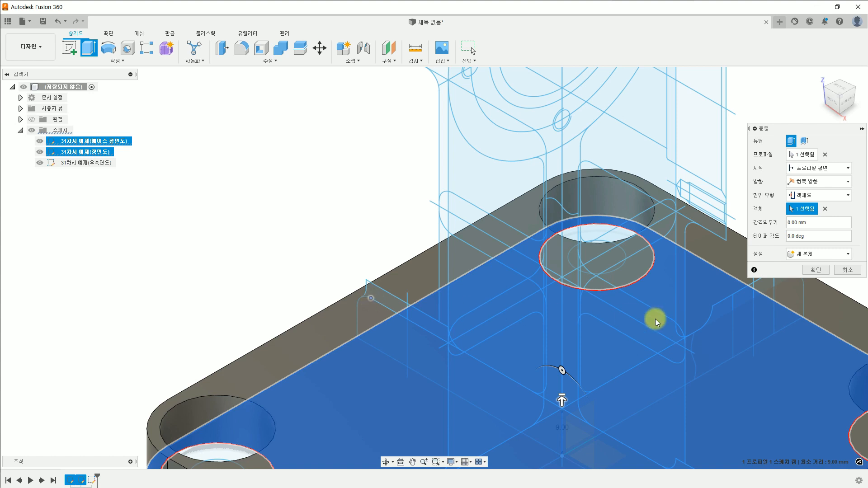
click(816, 272)
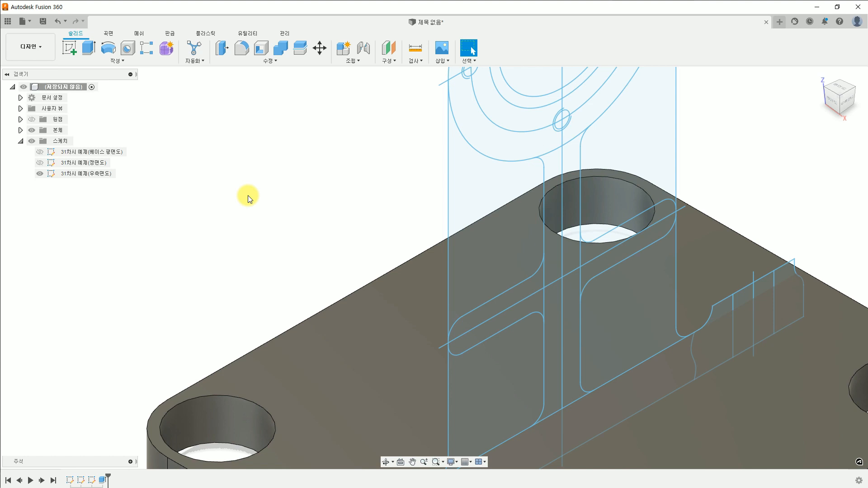
Show the hidden base plan-view and front-view sketches again.
click(42, 164)
click(41, 163)
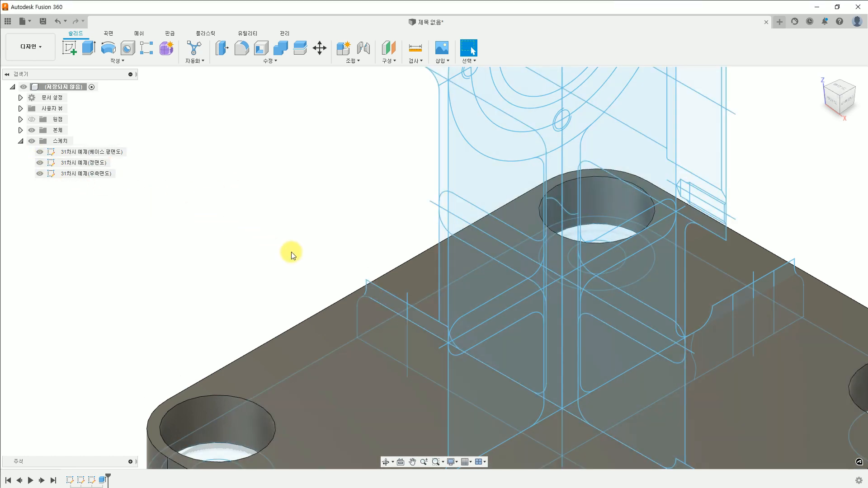
scroll(294, 254, up, 1)
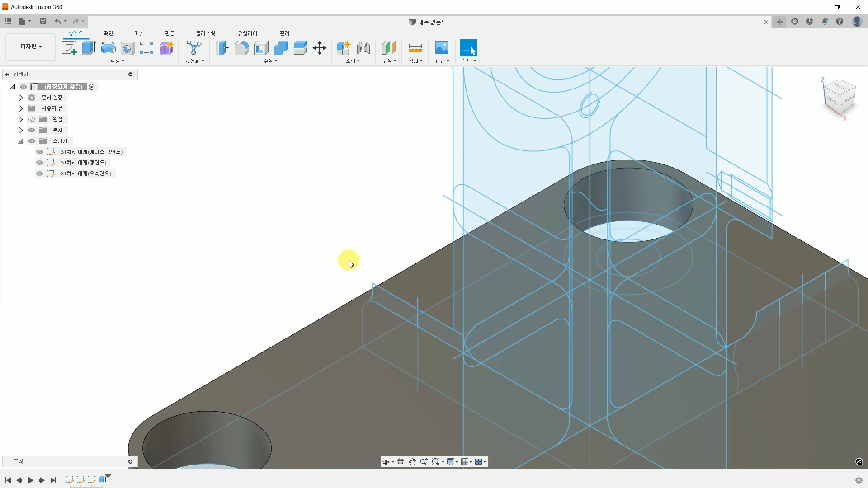
Extrude the four ring profiles at the base corners to the boss-top point of the front-view sketch, joined to the plate.
click(91, 52)
scroll(207, 255, down, 1)
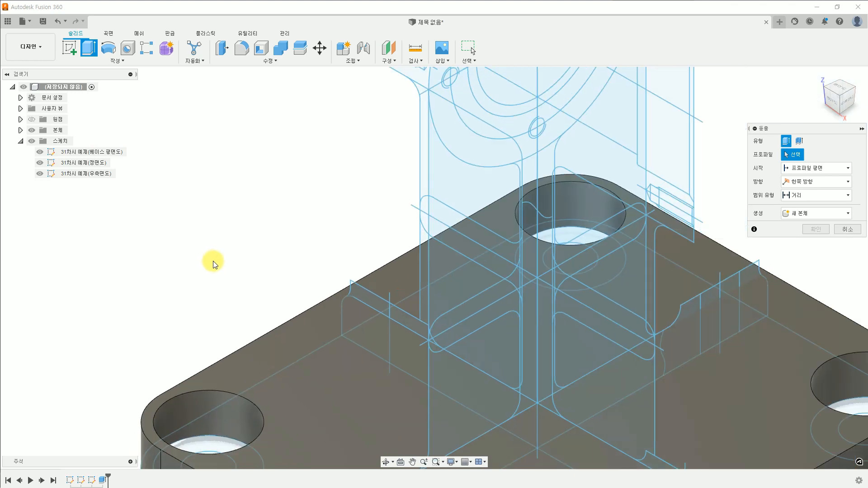
scroll(213, 262, down, 4)
shift+middle_drag(222, 265, 238, 300)
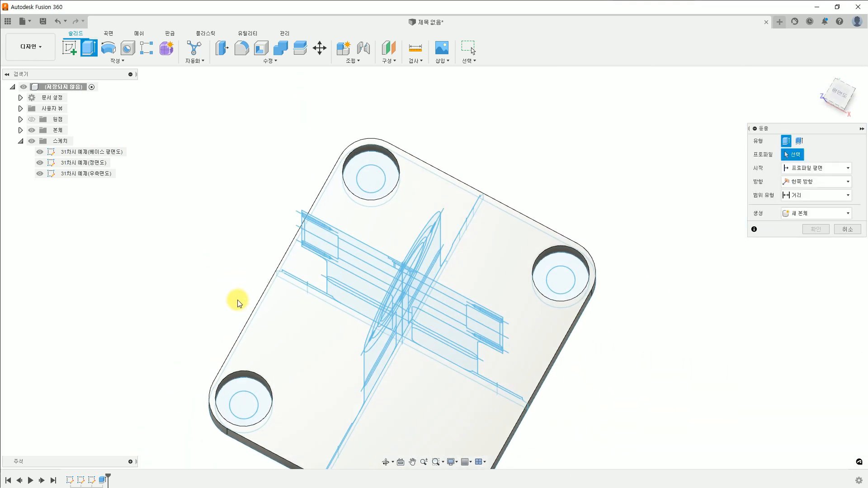
click(242, 383)
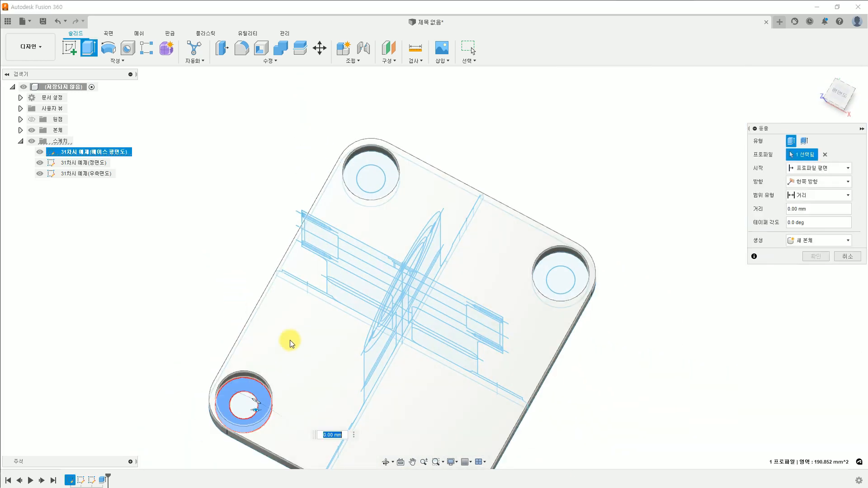
click(387, 168)
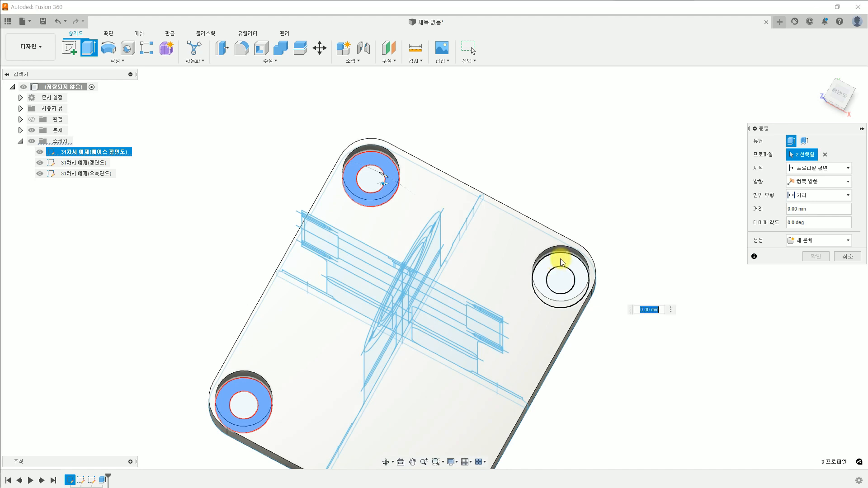
click(561, 258)
scroll(544, 322, up, 2)
scroll(528, 341, down, 4)
middle_drag(509, 391, 508, 317)
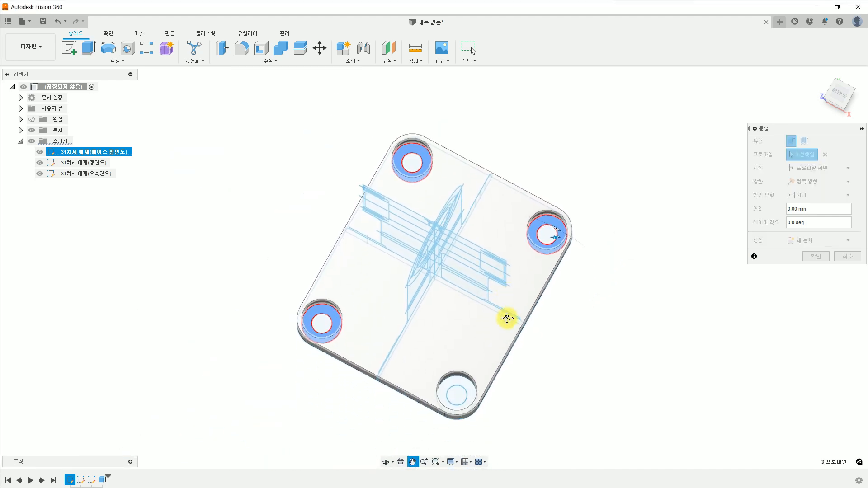
scroll(453, 382, up, 3)
click(460, 395)
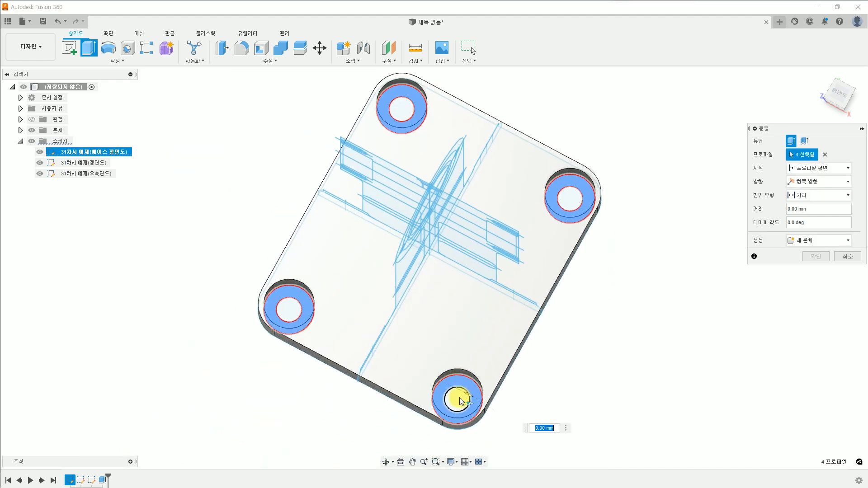
scroll(459, 395, up, 1)
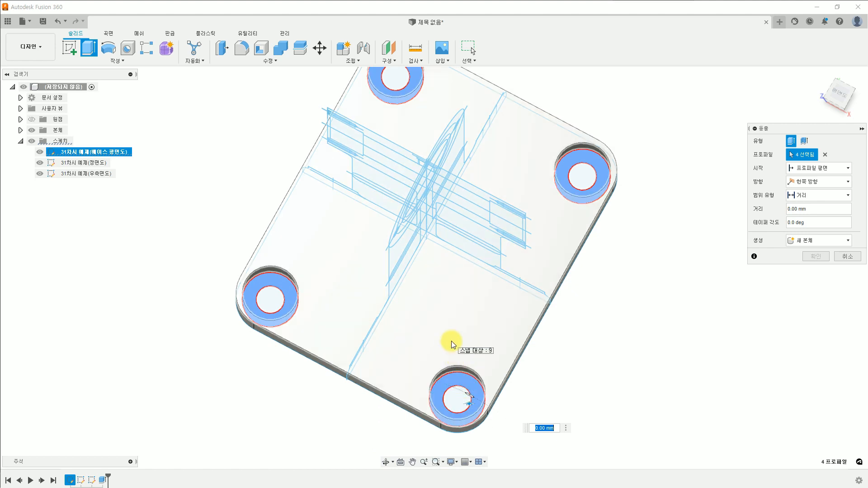
mouse_move(457, 327)
shift+middle_down()
mouse_move(460, 279)
mouse_move(438, 273)
shift+middle_up()
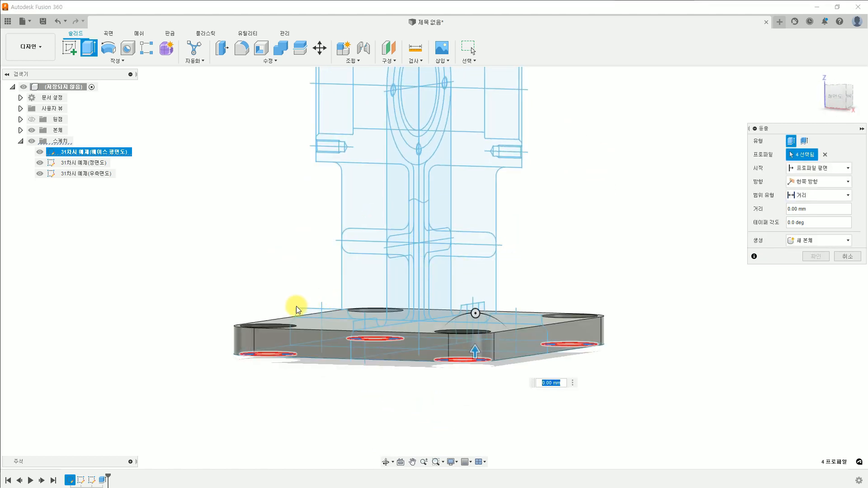
click(826, 192)
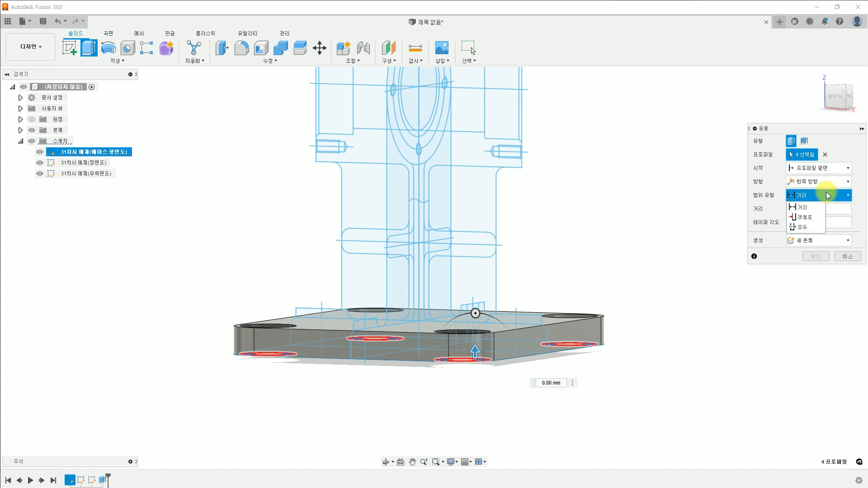
click(808, 213)
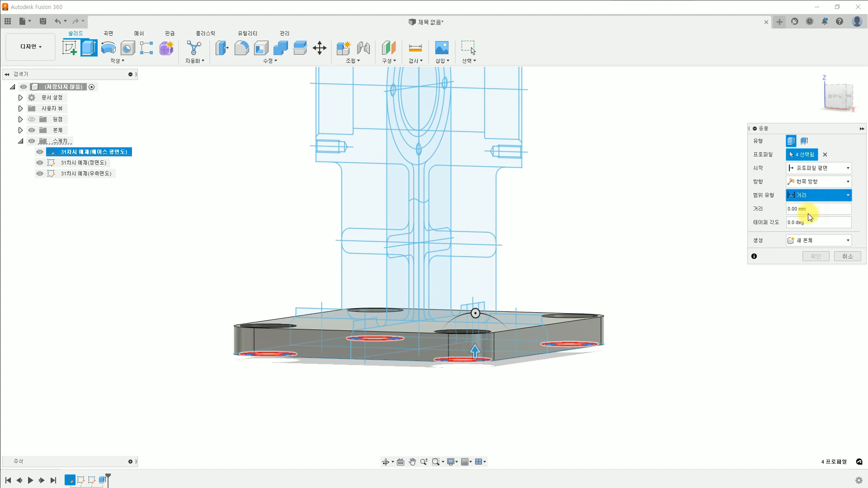
click(296, 308)
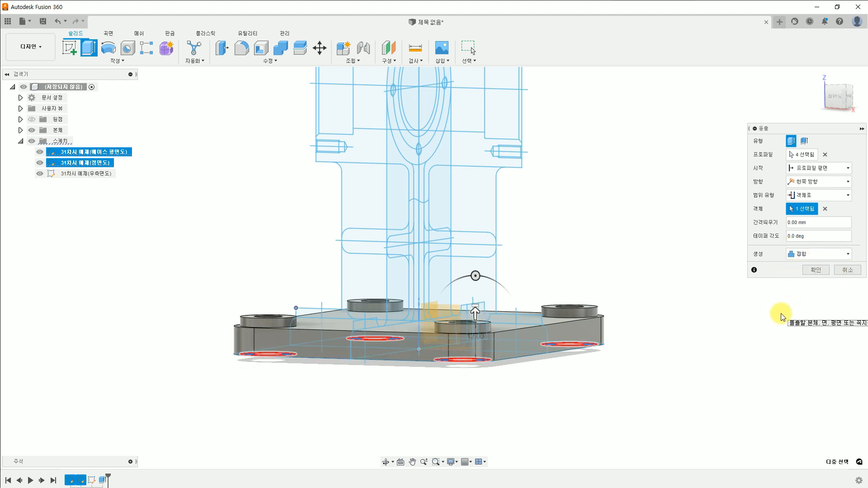
click(819, 272)
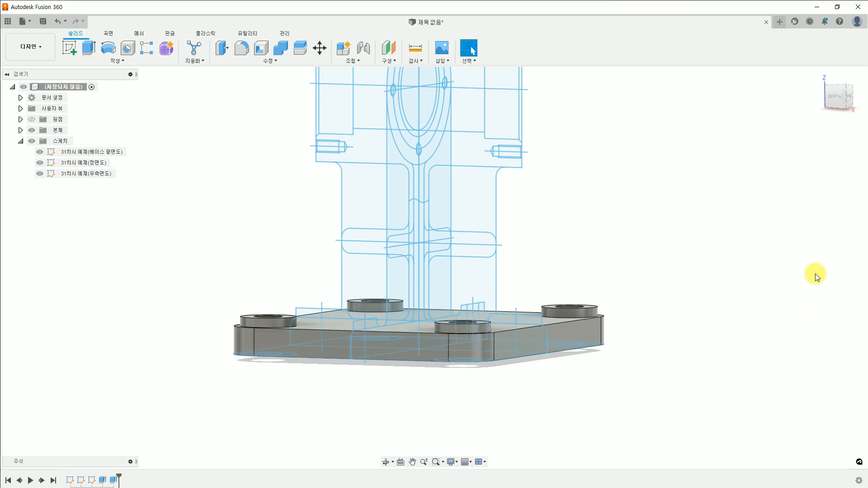
Revolve the front-view sketch's upper cylinder-wall profiles, including the hole areas, 360 degrees about the cylinder's horizontal centre line as a new body.
shift+middle_drag(515, 365, 518, 389)
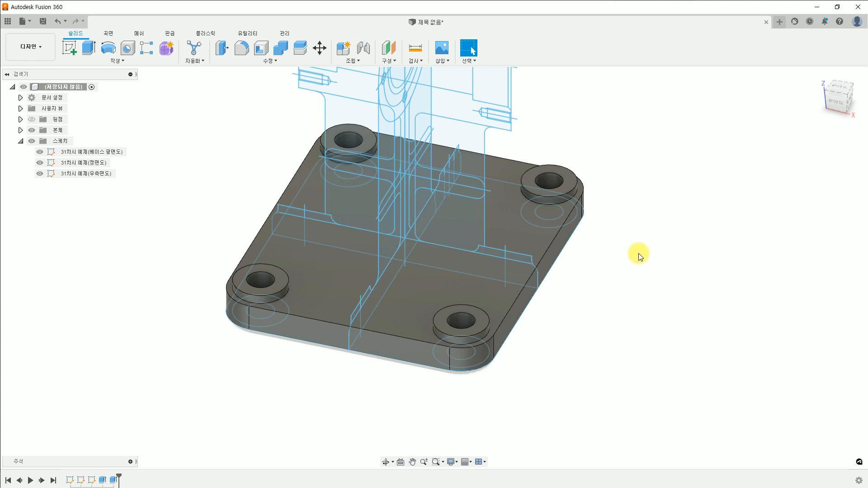
middle_drag(626, 225, 620, 362)
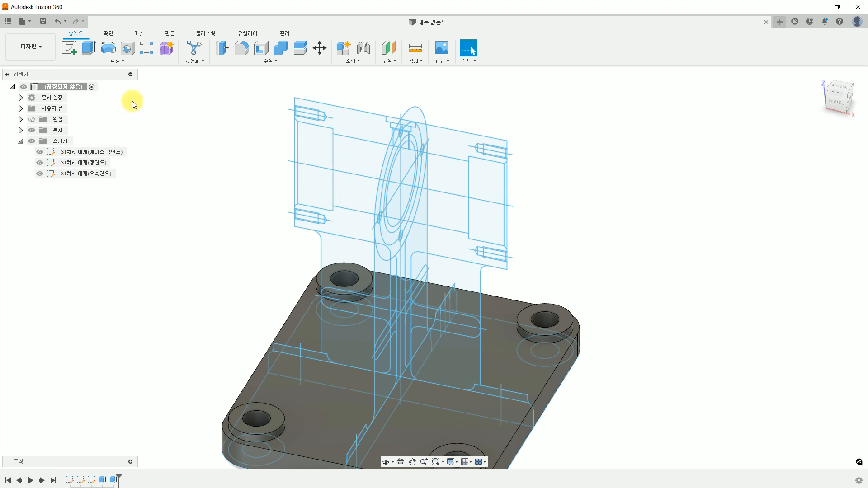
click(109, 53)
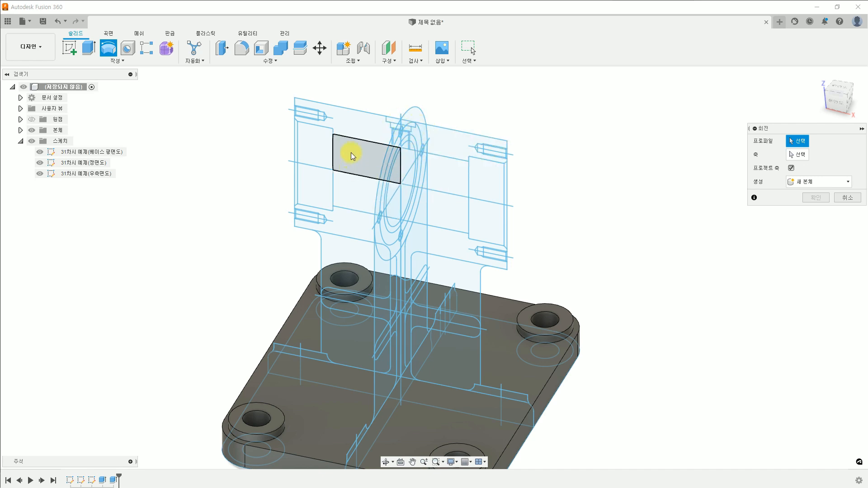
click(362, 129)
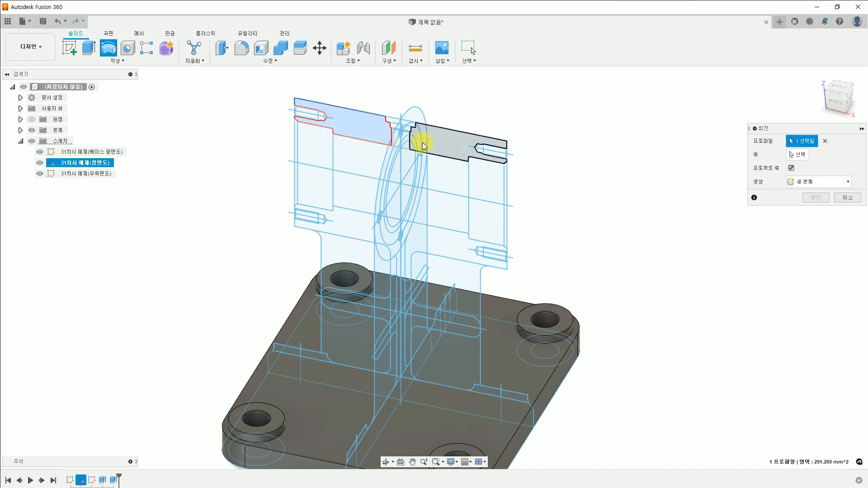
click(438, 145)
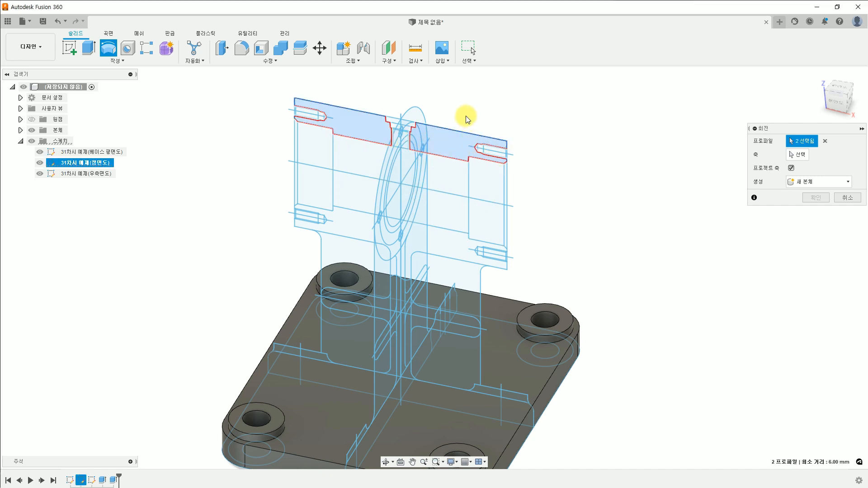
drag(467, 118, 552, 196)
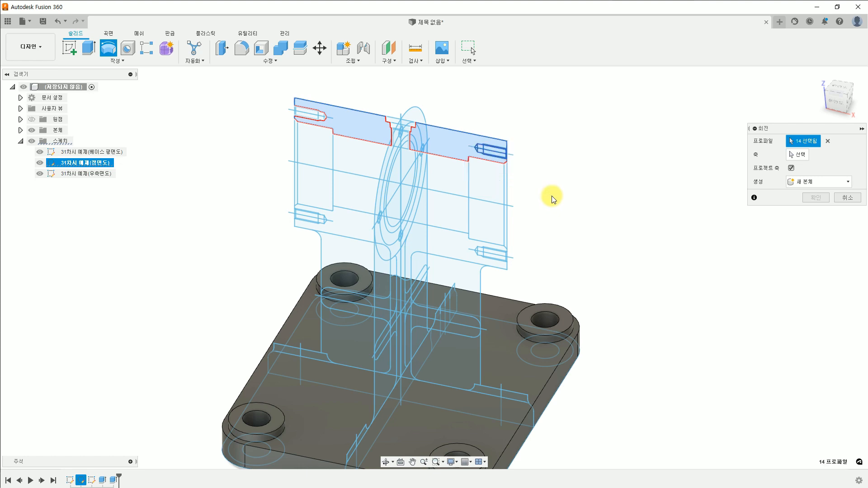
drag(371, 94, 436, 165)
drag(276, 87, 334, 143)
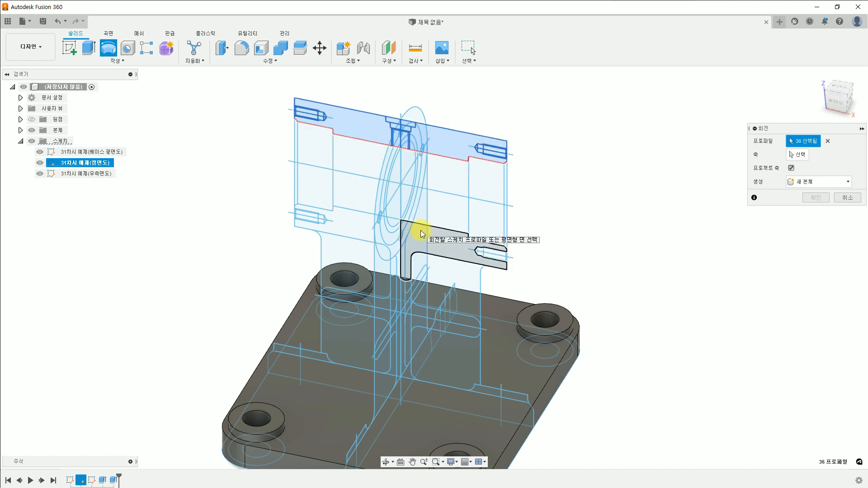
click(793, 156)
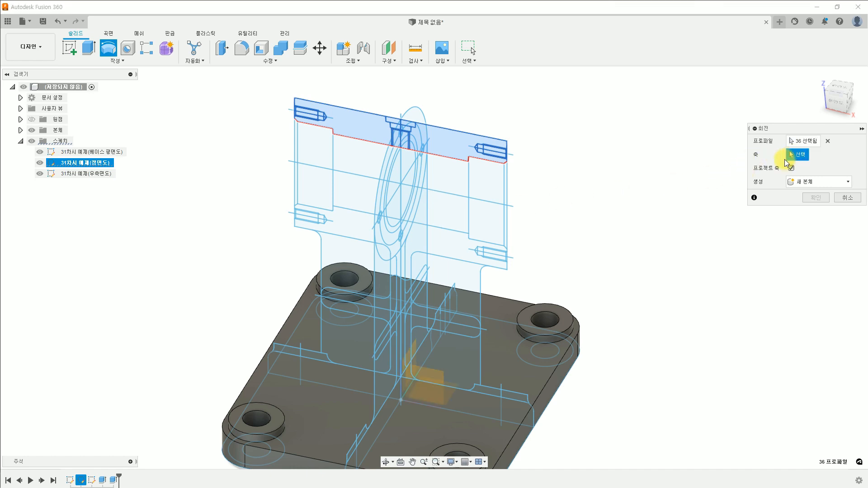
click(484, 199)
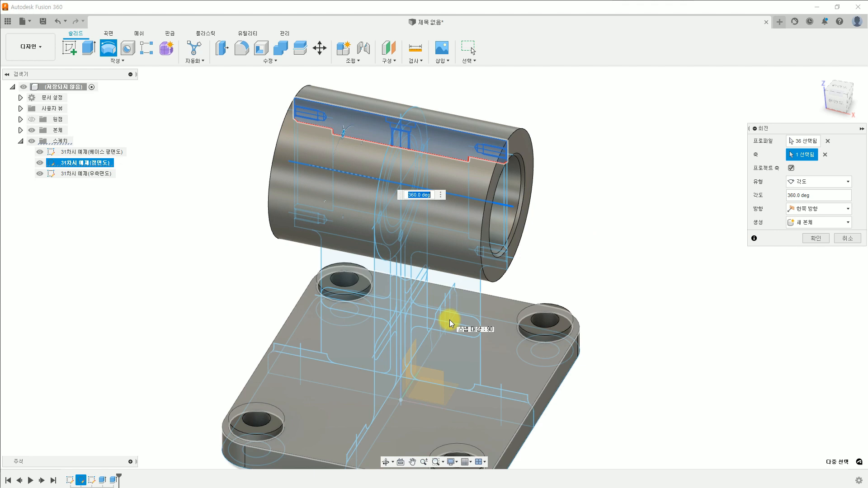
click(813, 239)
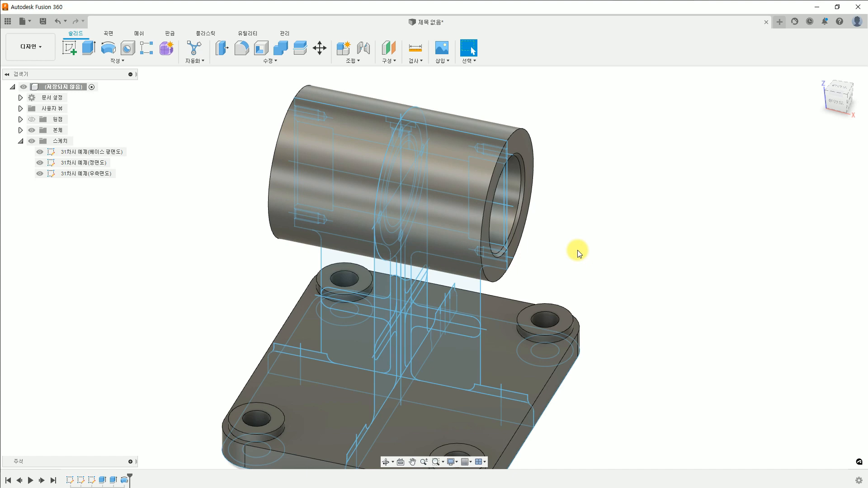
shift+middle_drag(568, 280, 520, 276)
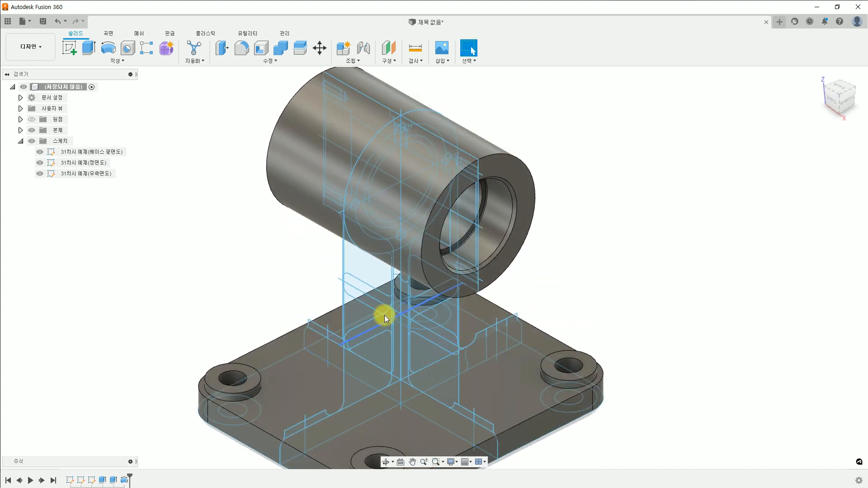
shift+middle_drag(355, 349, 394, 313)
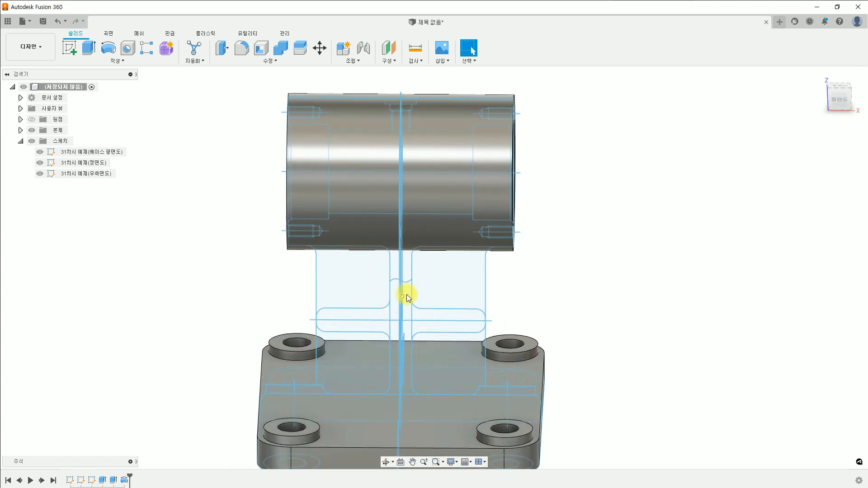
shift+middle_drag(585, 293, 542, 297)
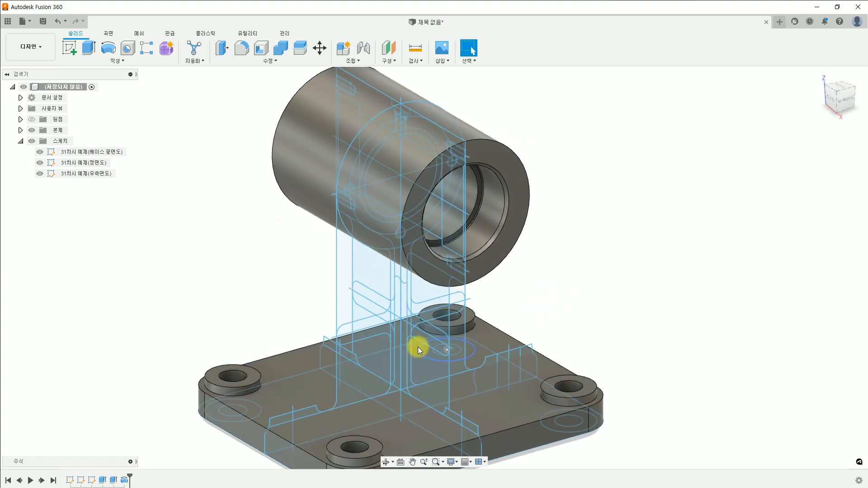
click(343, 288)
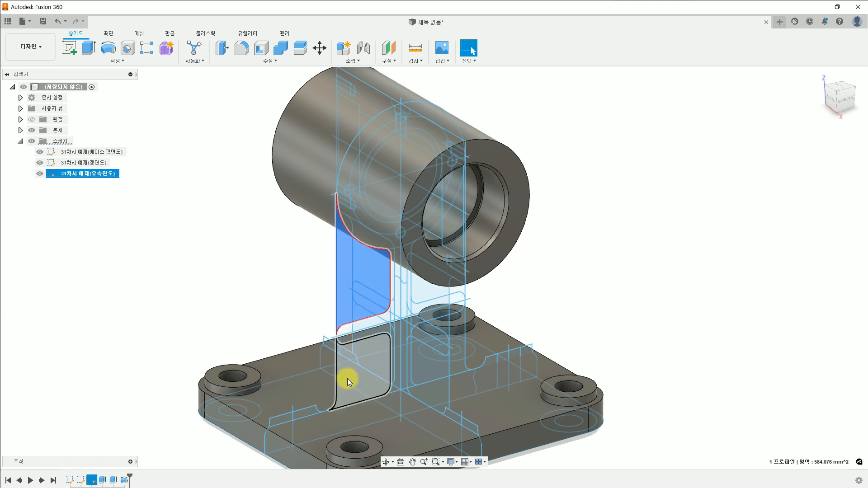
click(349, 381)
click(458, 359)
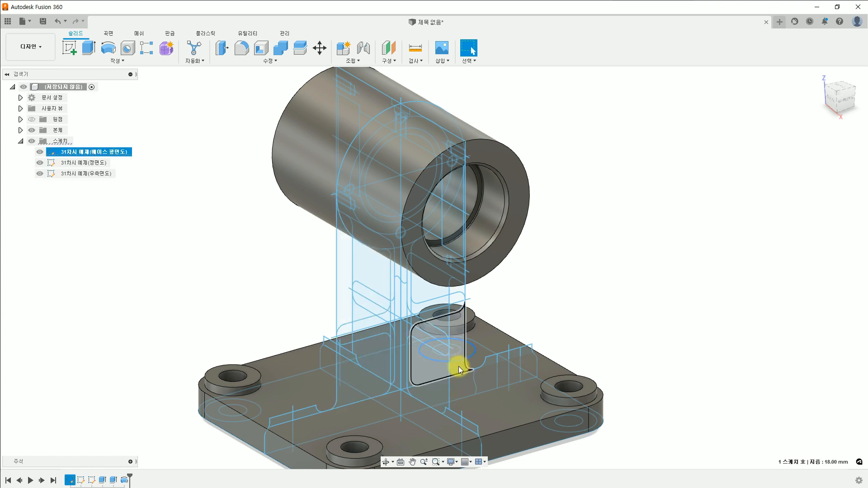
click(458, 367)
click(571, 298)
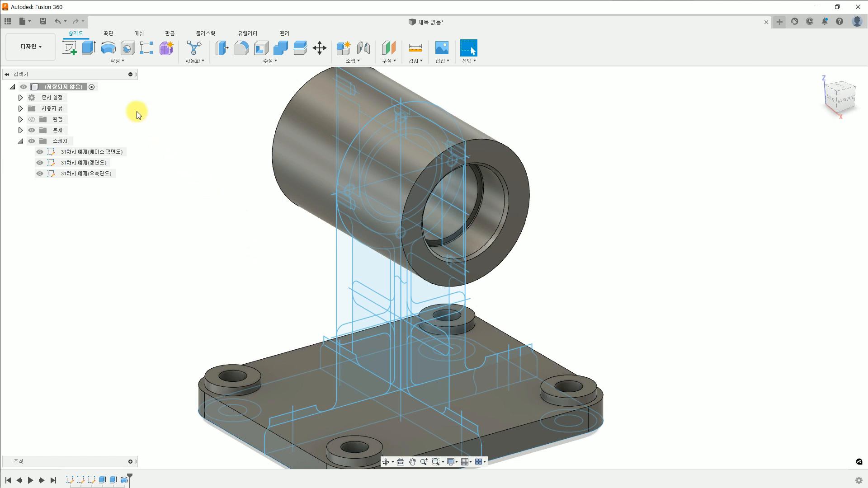
Select the right-side view sketch's support profiles between plate and cylinder for an extrusion, leaving out the small bolt-hole circle.
click(89, 48)
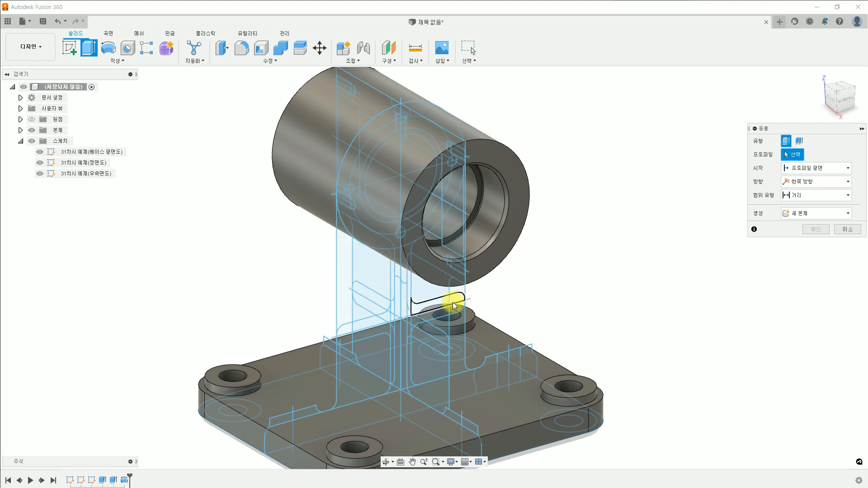
mouse_move(285, 220)
mouse_down()
mouse_move(386, 327)
mouse_move(493, 412)
mouse_move(489, 405)
mouse_up()
click(369, 374)
click(370, 272)
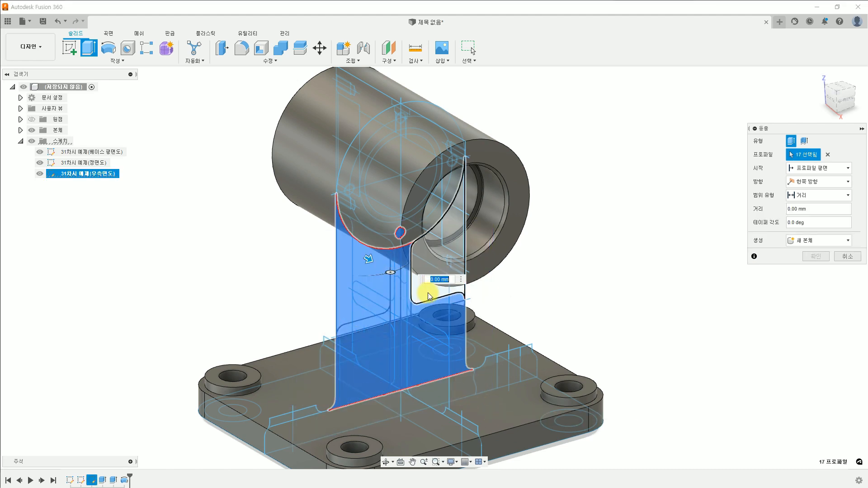
click(428, 292)
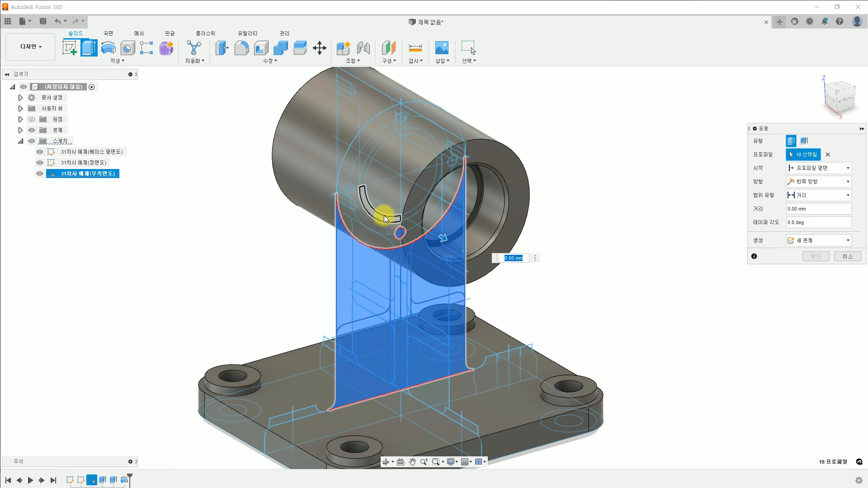
drag(407, 240, 420, 260)
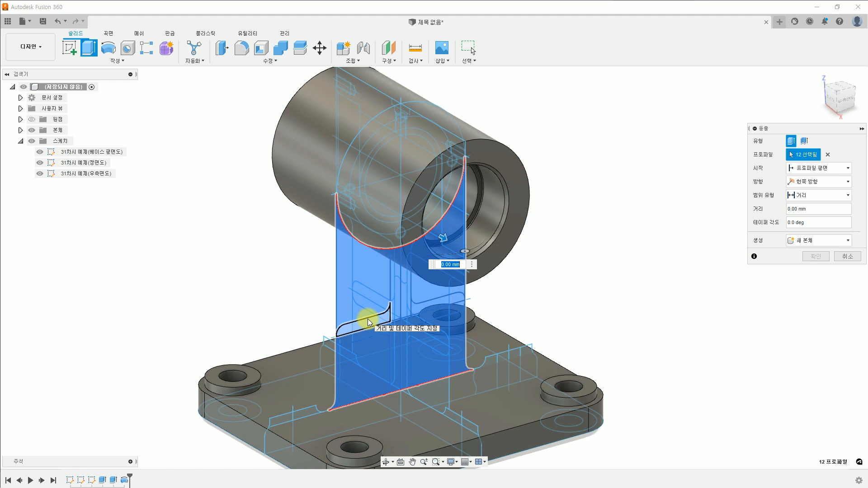
Try a joined two-sided extrusion of the selected support profiles, each side up to an edge point of the narrow web in the front-view sketch.
shift+middle_drag(378, 349, 417, 344)
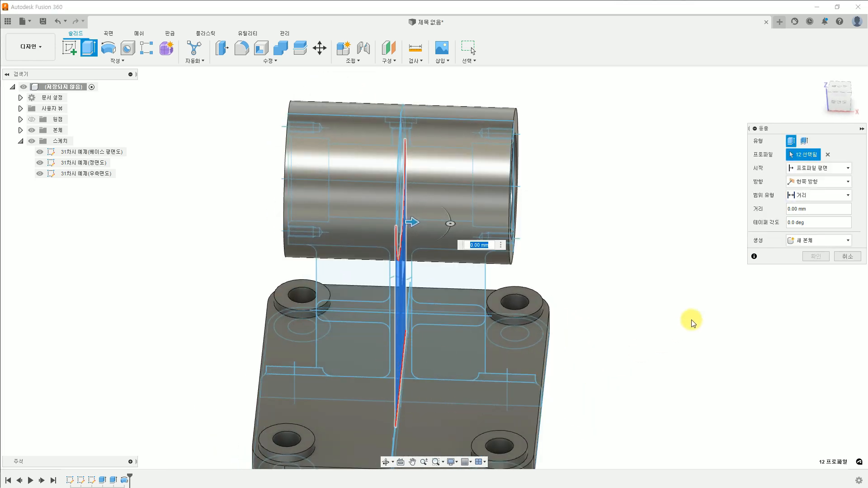
click(799, 183)
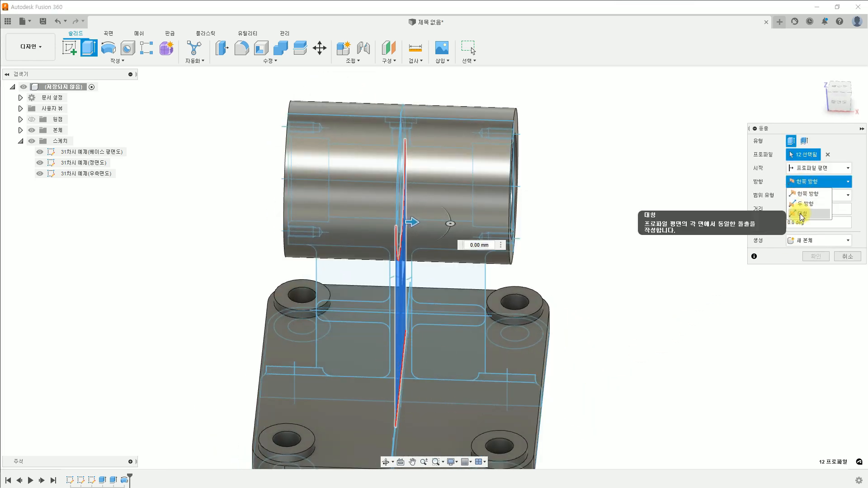
click(802, 214)
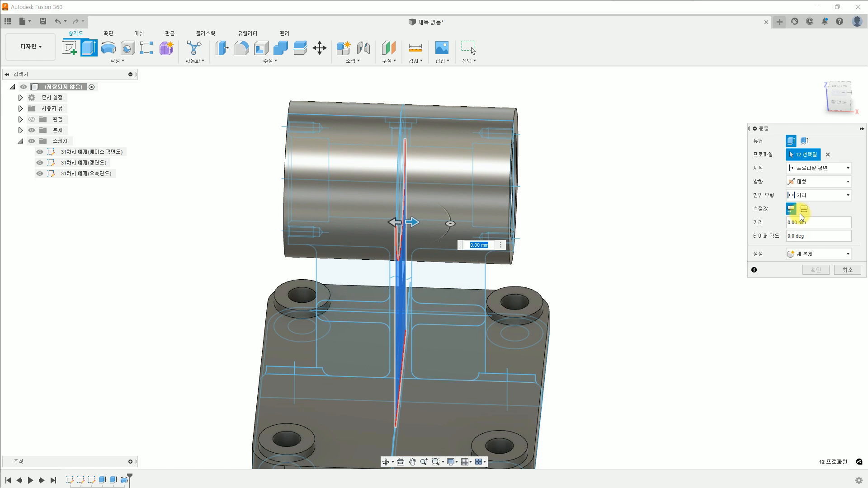
click(849, 199)
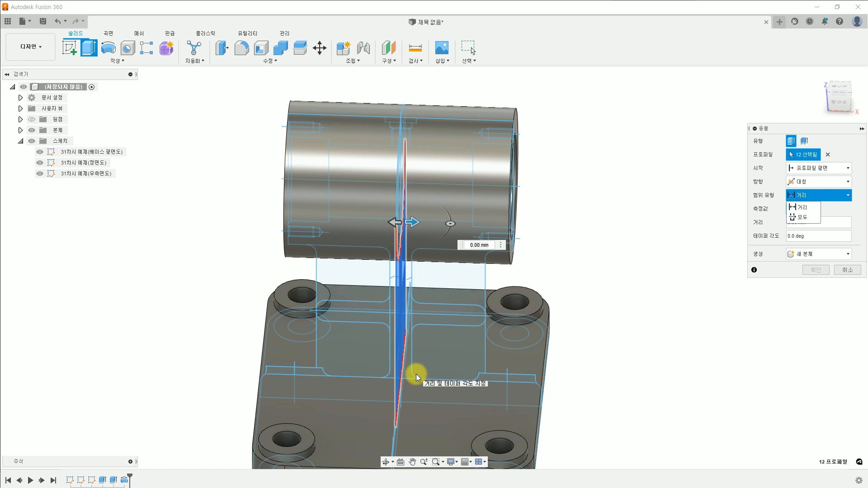
click(847, 182)
click(816, 205)
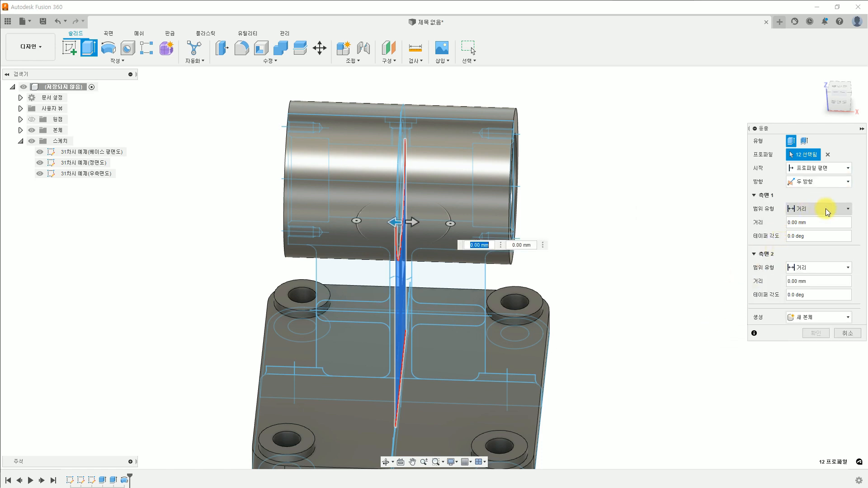
click(841, 209)
click(814, 226)
scroll(434, 376, up, 5)
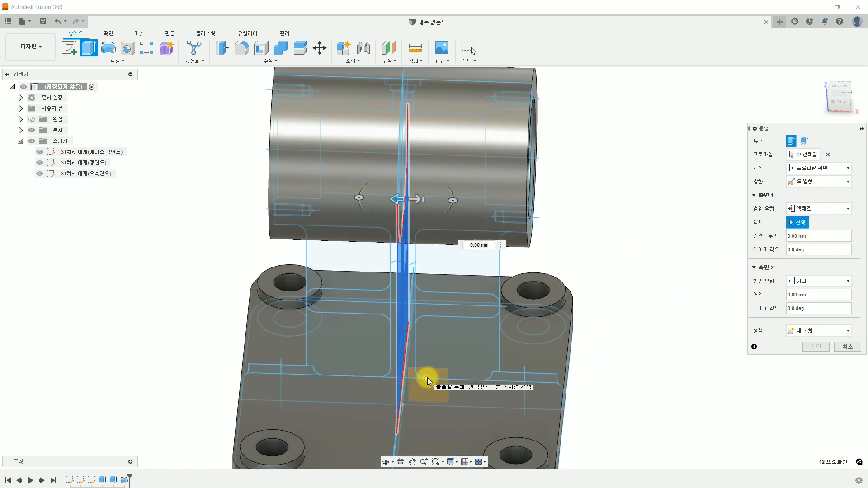
click(411, 367)
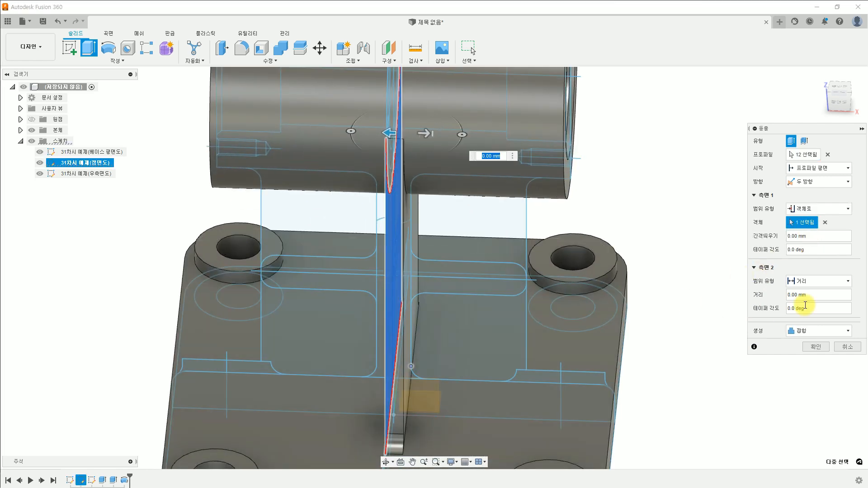
click(844, 283)
click(811, 304)
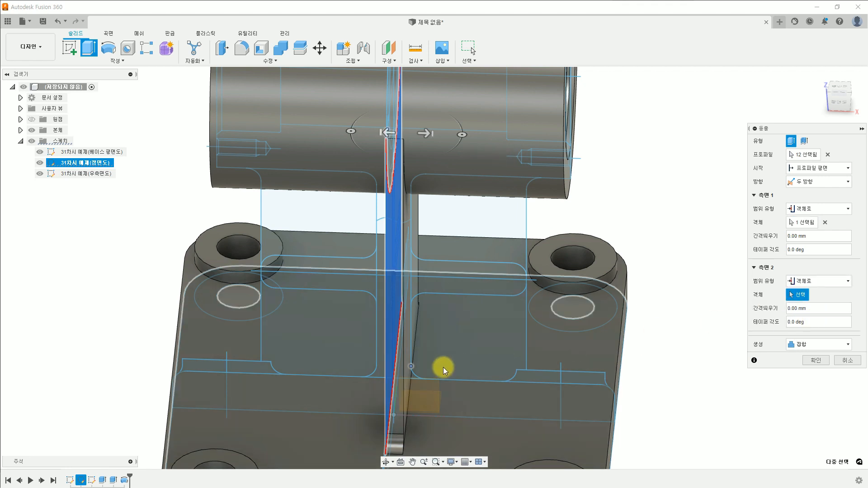
click(375, 364)
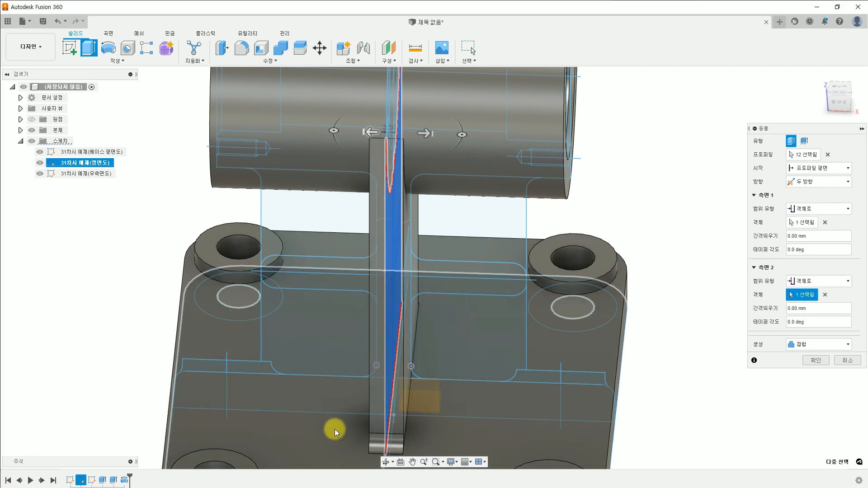
shift+middle_drag(504, 397, 351, 401)
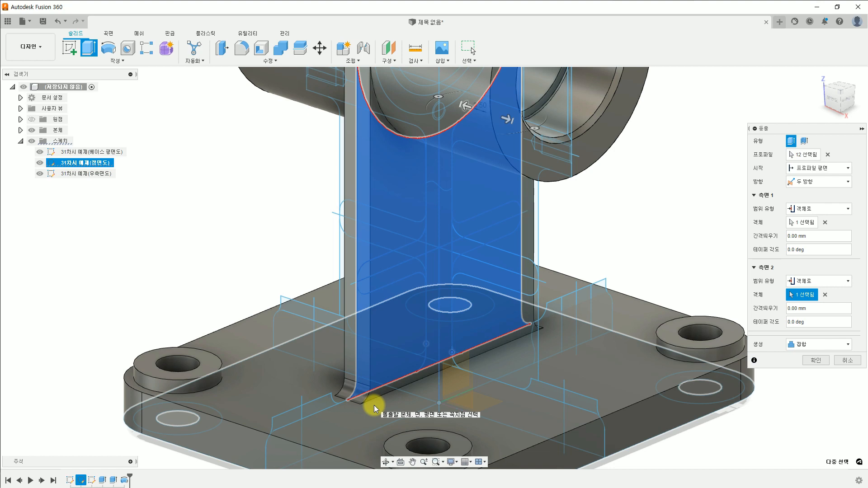
click(850, 361)
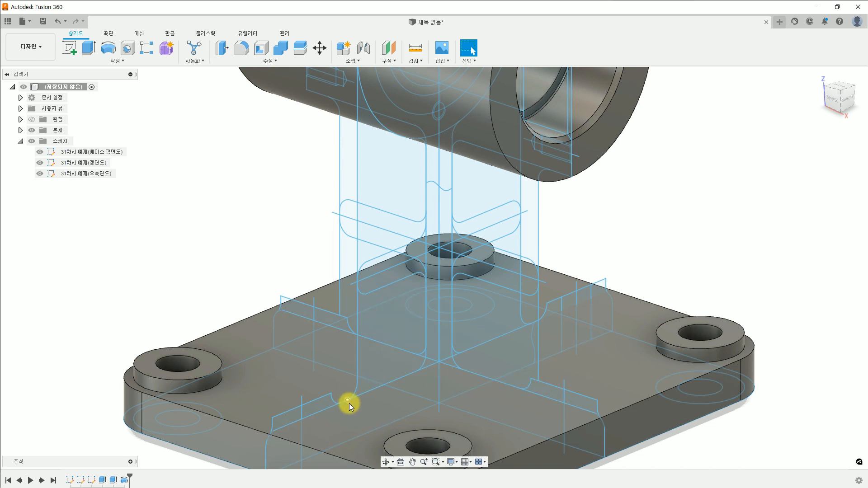
Extend the support's two outer vertical edges in the right-side view sketch past the fillets down to the plate-top line.
double_click(88, 173)
scroll(597, 388, down, 3)
mouse_move(659, 402)
middle_down()
mouse_move(520, 335)
mouse_move(478, 404)
middle_up()
scroll(478, 405, up, 1)
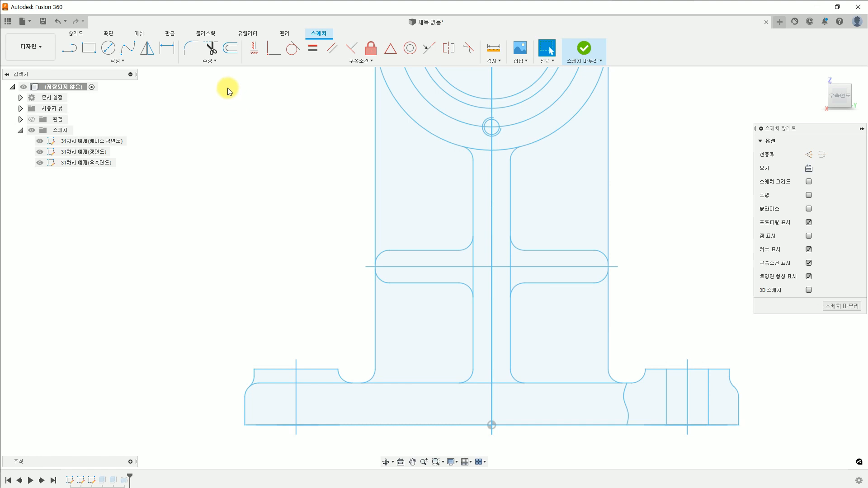
click(209, 61)
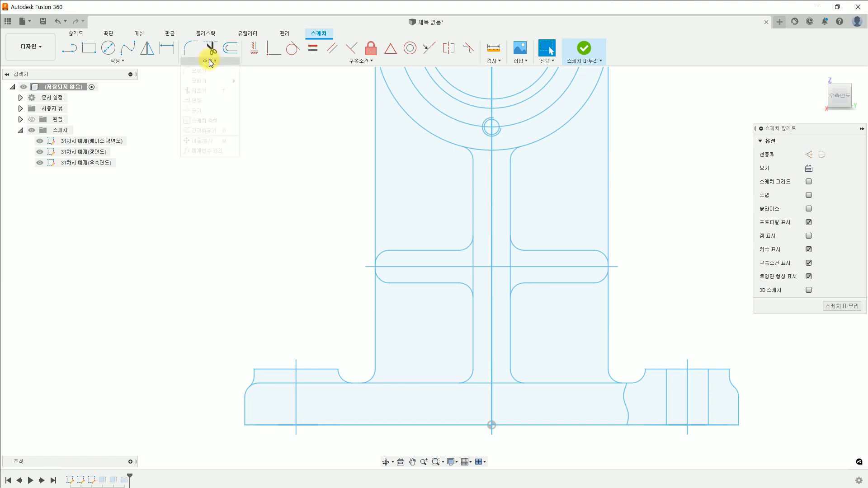
click(207, 104)
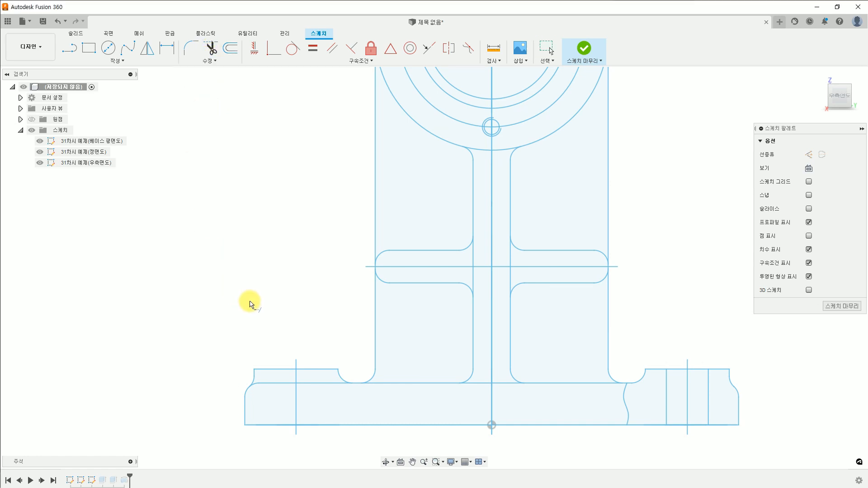
click(370, 357)
click(608, 359)
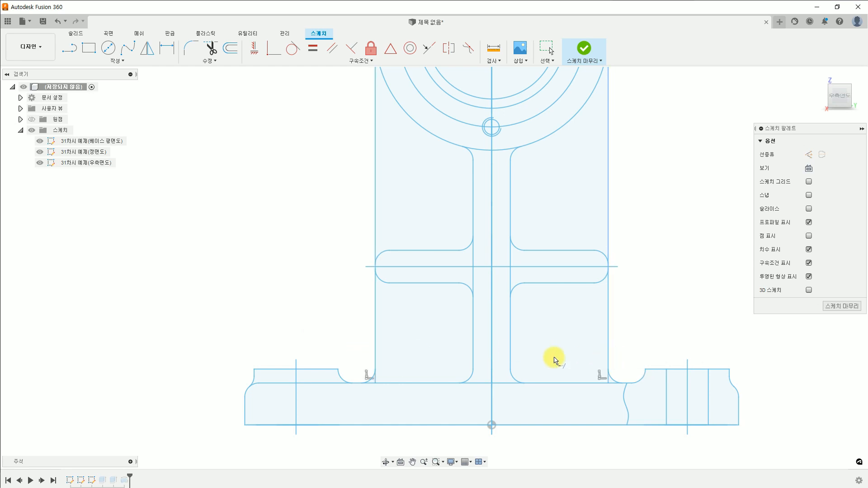
Finish the sketch and select the right-side view sketch's support profiles between base plate and cylinder for an extrusion.
click(584, 48)
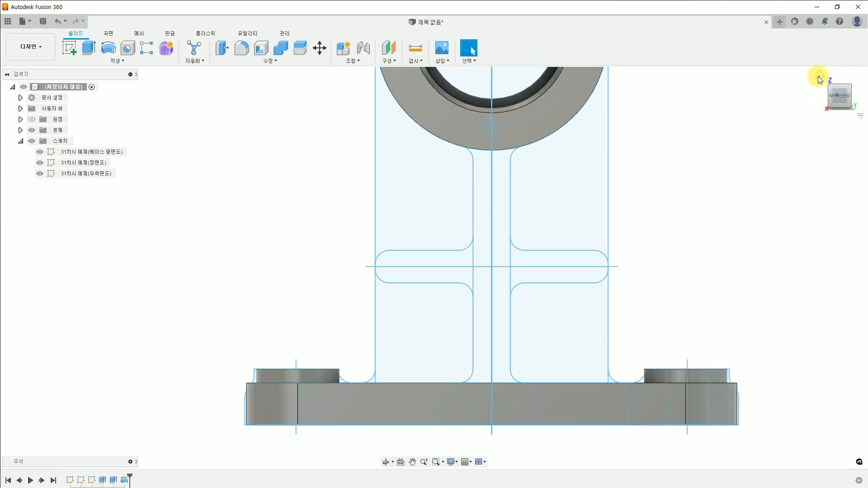
click(819, 75)
scroll(475, 335, down, 2)
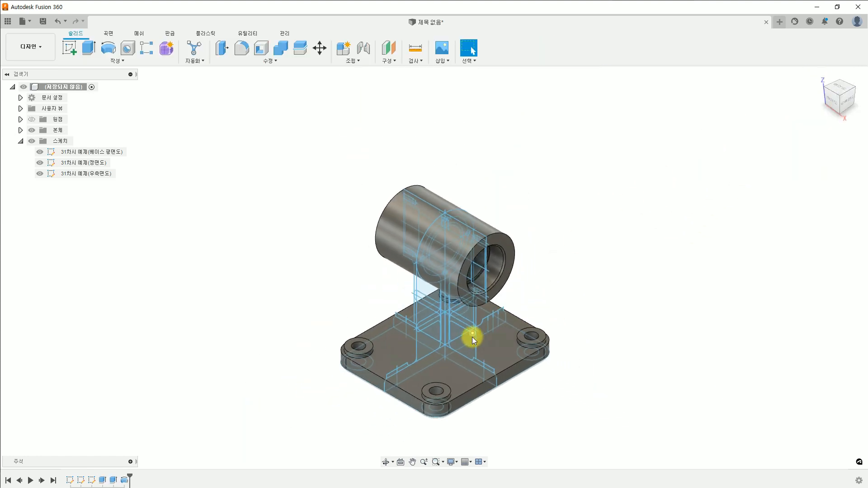
scroll(467, 347, up, 5)
scroll(467, 346, up, 1)
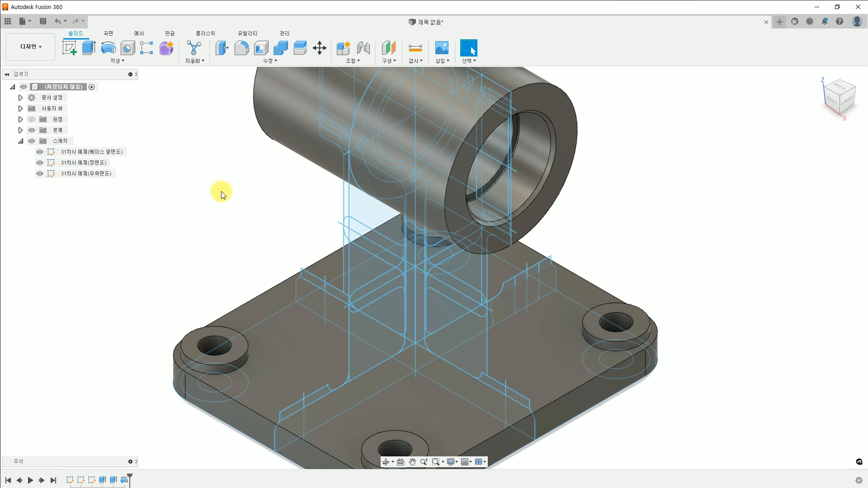
shift+middle_drag(430, 280, 309, 226)
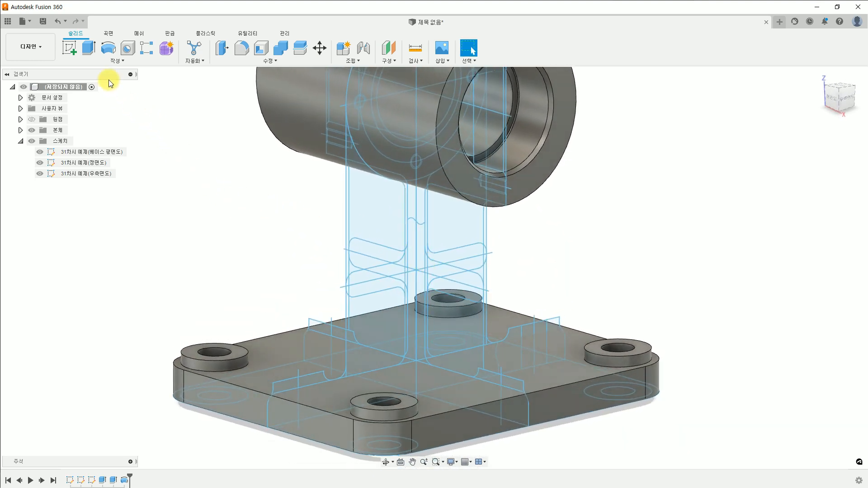
click(90, 49)
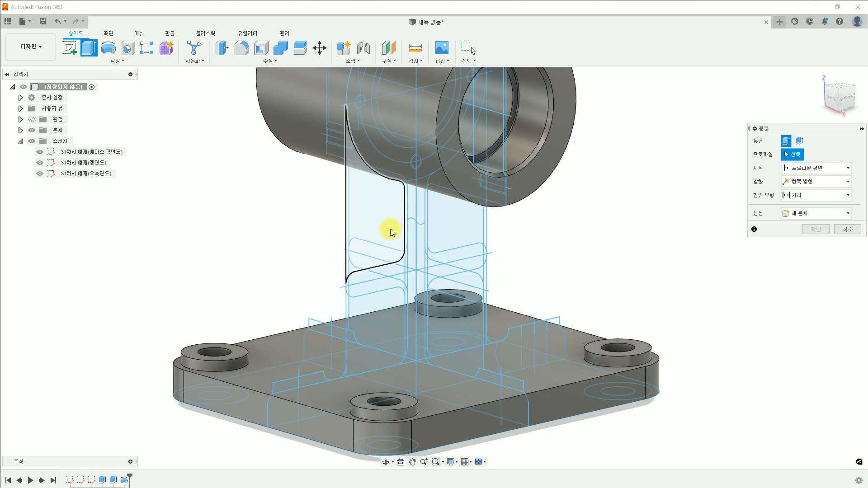
drag(265, 150, 502, 377)
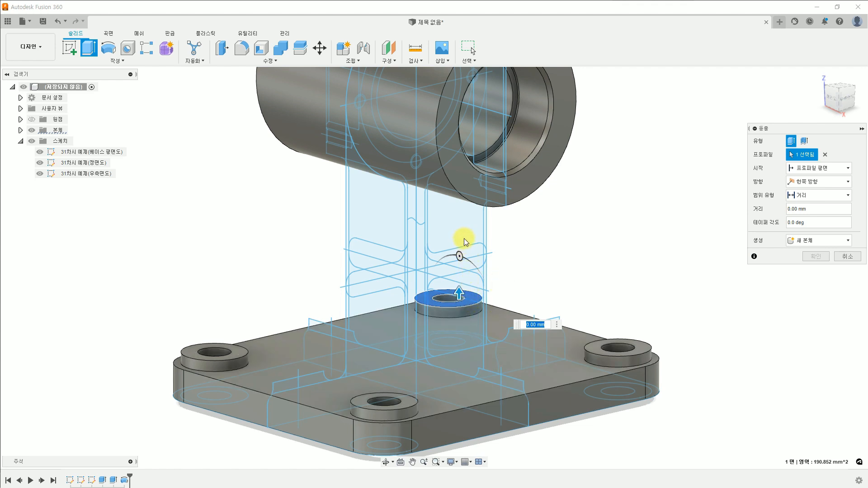
click(825, 154)
click(368, 207)
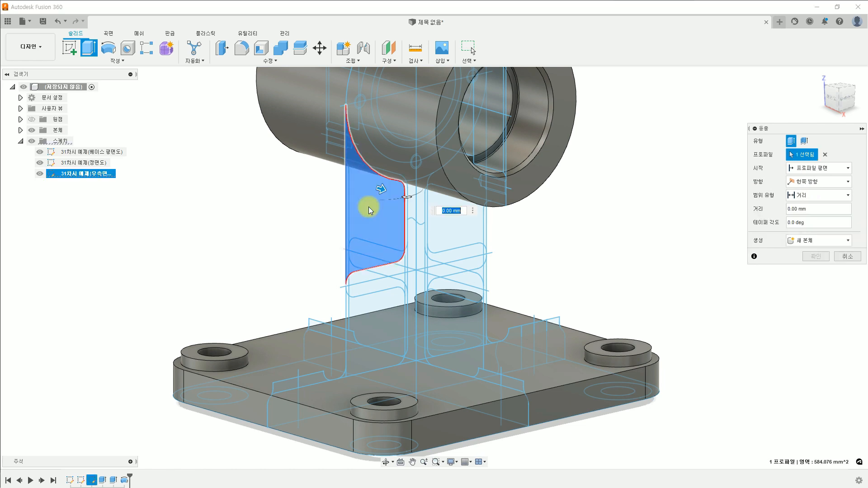
drag(239, 121, 508, 379)
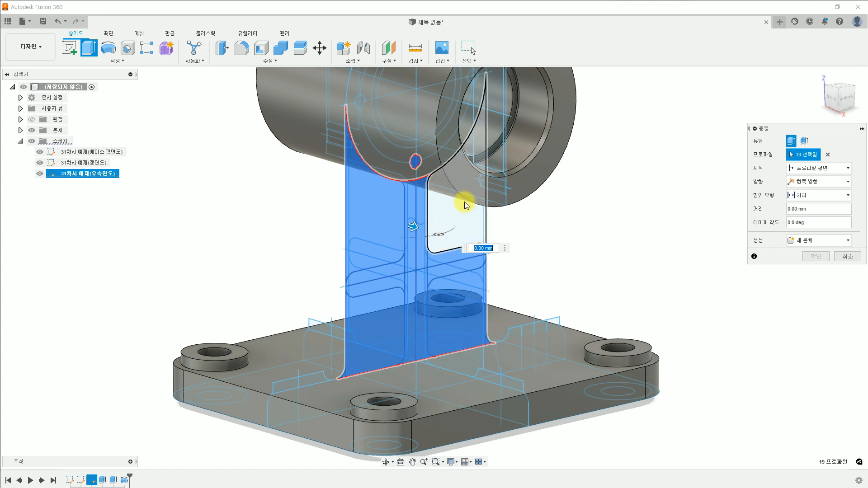
click(455, 214)
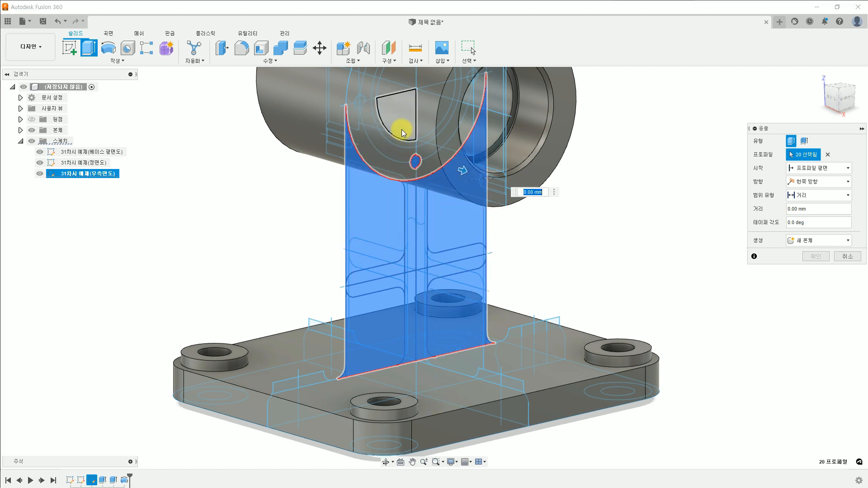
Remove the small bolt-hole circle's profiles and the two fillet-corner profiles at the plate from the extrusion selection.
drag(397, 121, 441, 184)
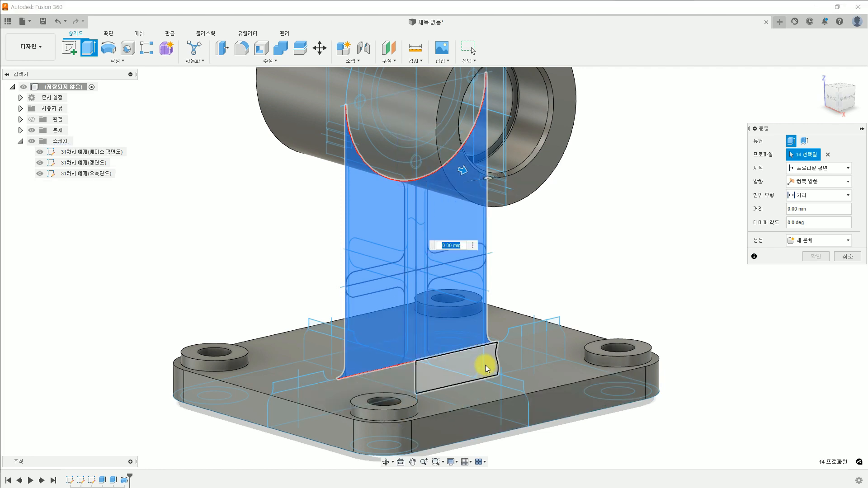
scroll(485, 357, down, 1)
scroll(485, 357, up, 5)
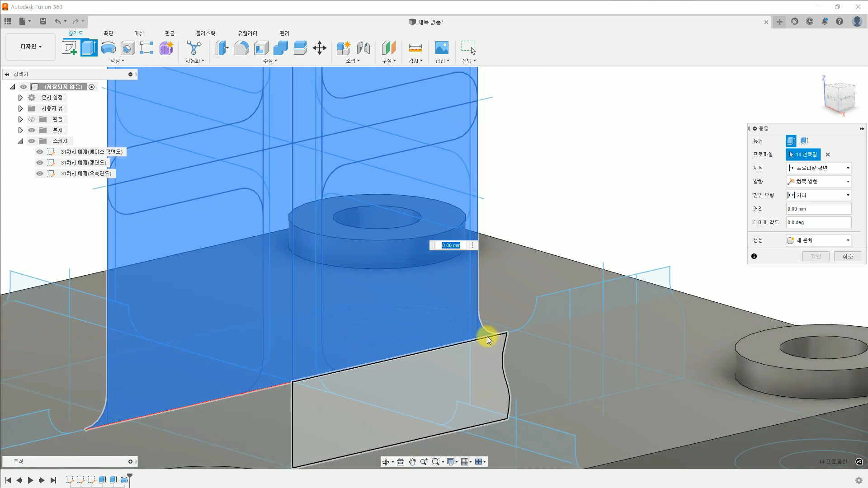
click(482, 333)
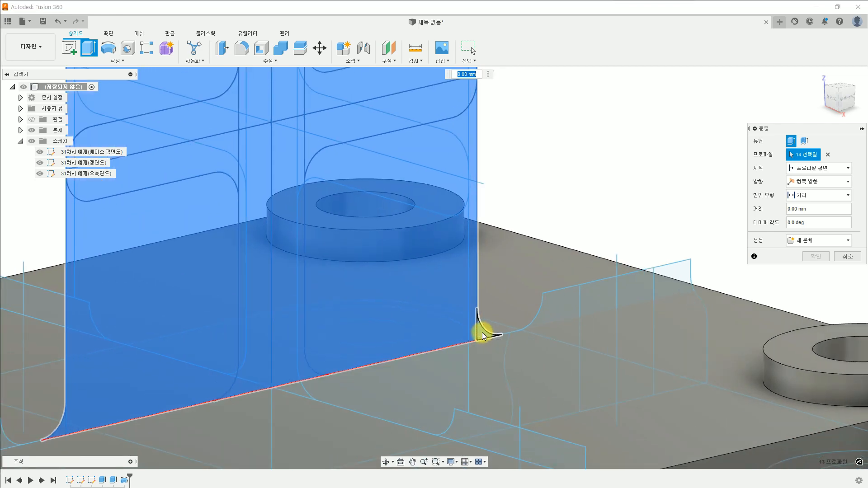
scroll(420, 393, down, 2)
scroll(420, 393, down, 1)
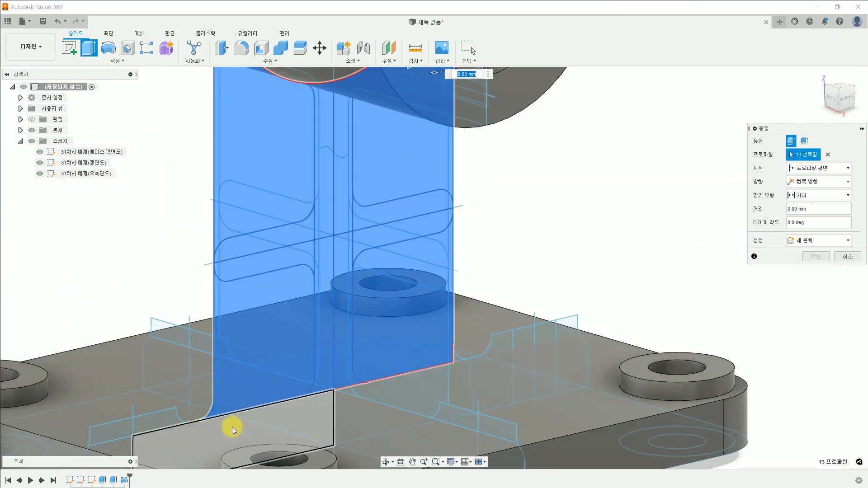
scroll(213, 422, up, 5)
click(210, 406)
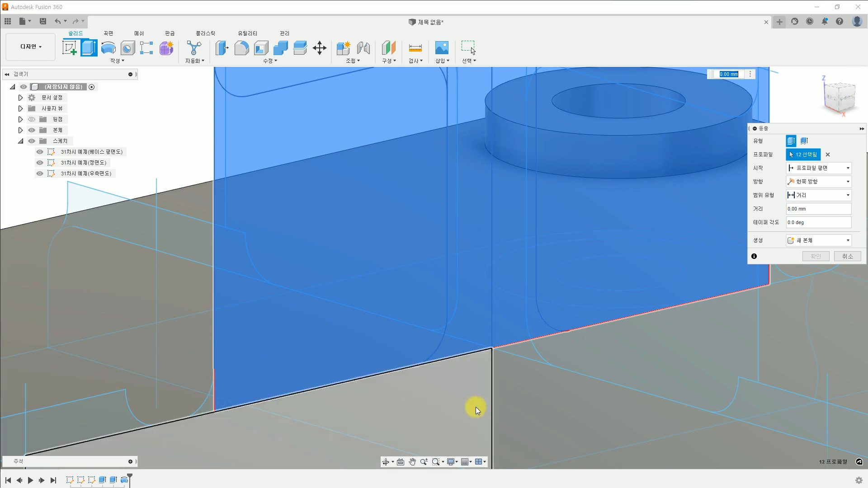
Set the extrusion to two directions, with the extent of both sides going to an object.
scroll(476, 407, up, 2)
scroll(497, 393, down, 4)
scroll(527, 382, down, 3)
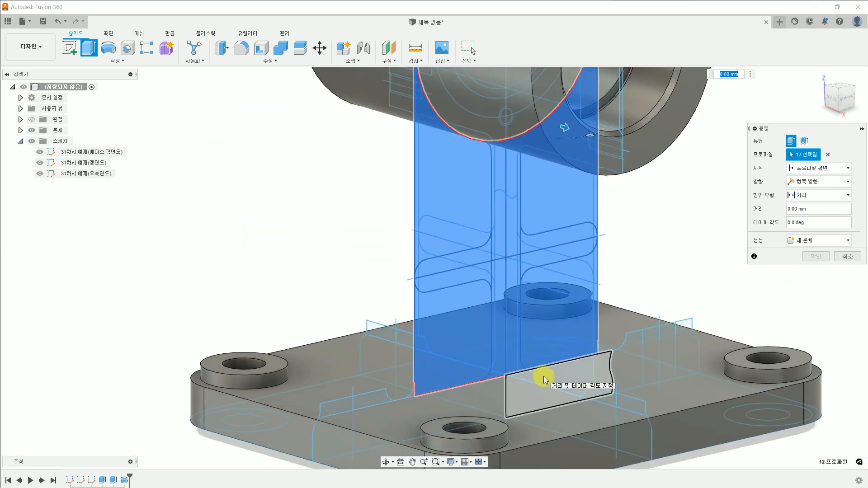
click(817, 185)
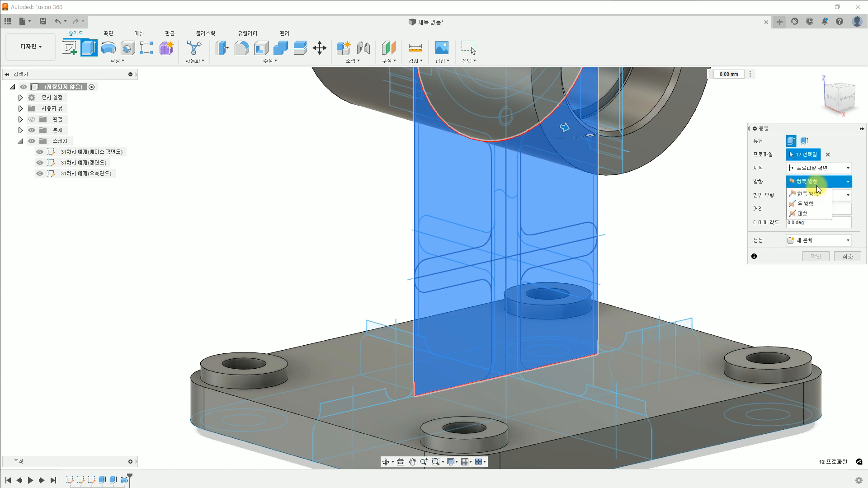
click(816, 202)
click(825, 208)
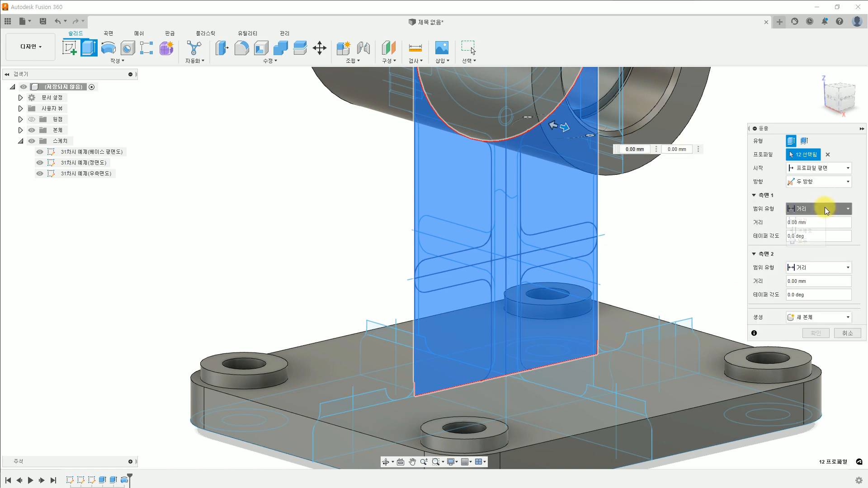
click(807, 229)
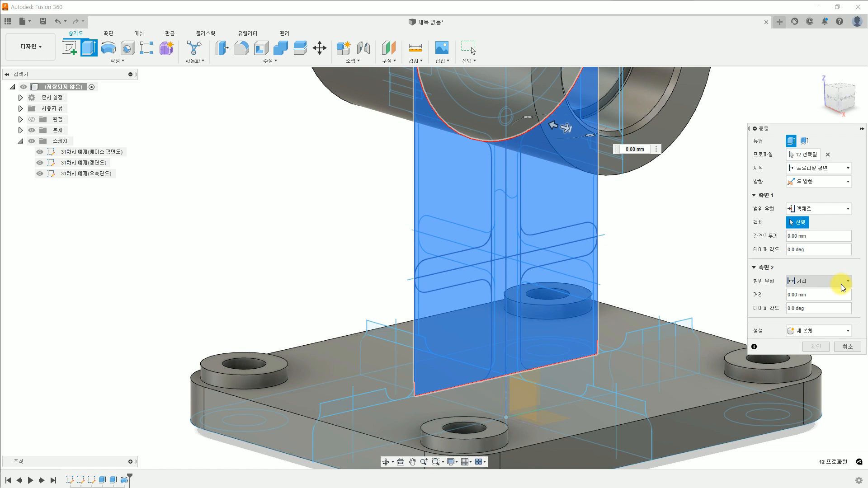
click(841, 284)
click(813, 303)
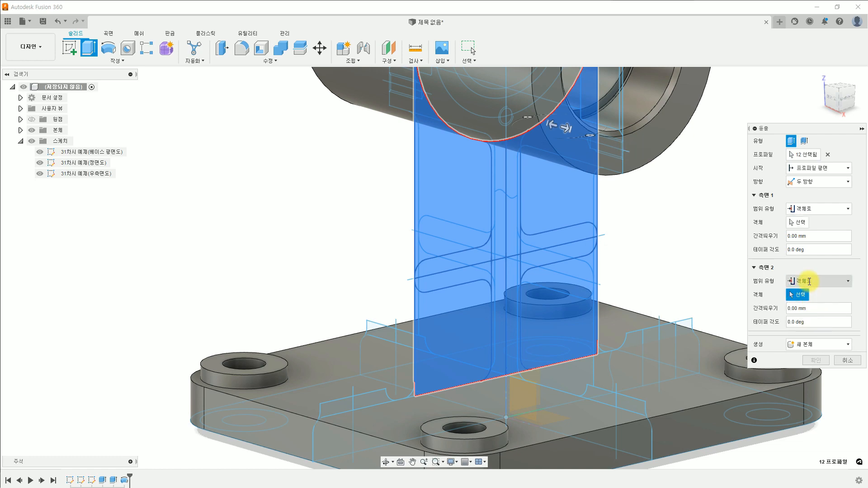
Extrude the support up to a web edge point of the front-view sketch on each side, joining it to the existing bodies.
click(798, 222)
shift+middle_drag(515, 328, 539, 327)
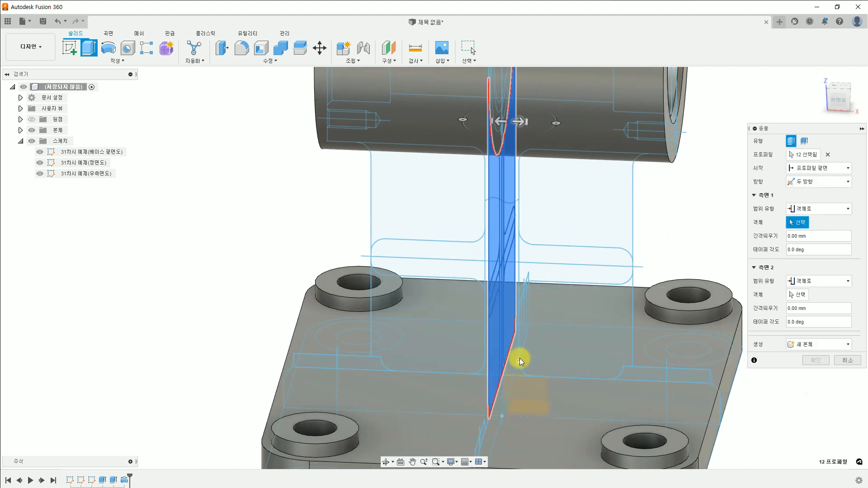
click(518, 361)
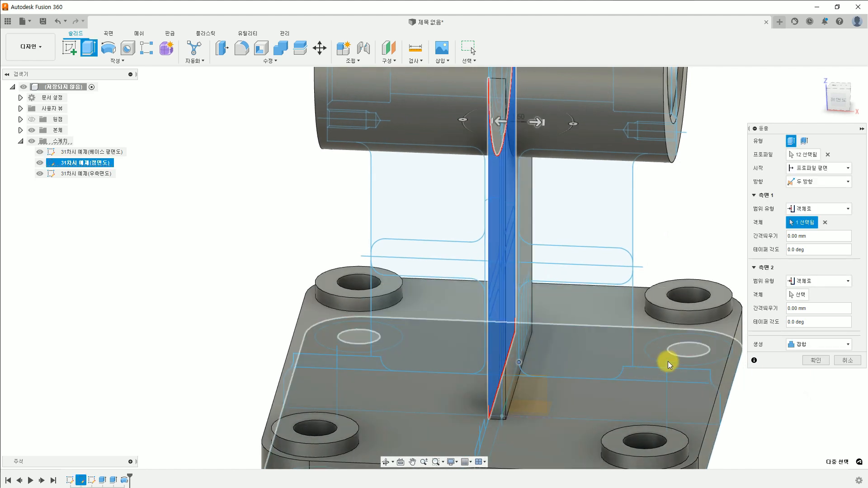
click(798, 294)
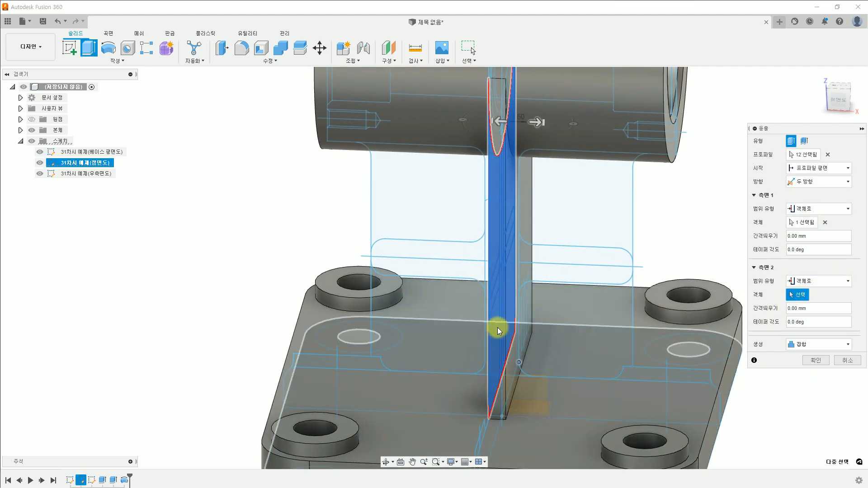
shift+middle_drag(498, 328, 512, 330)
click(447, 357)
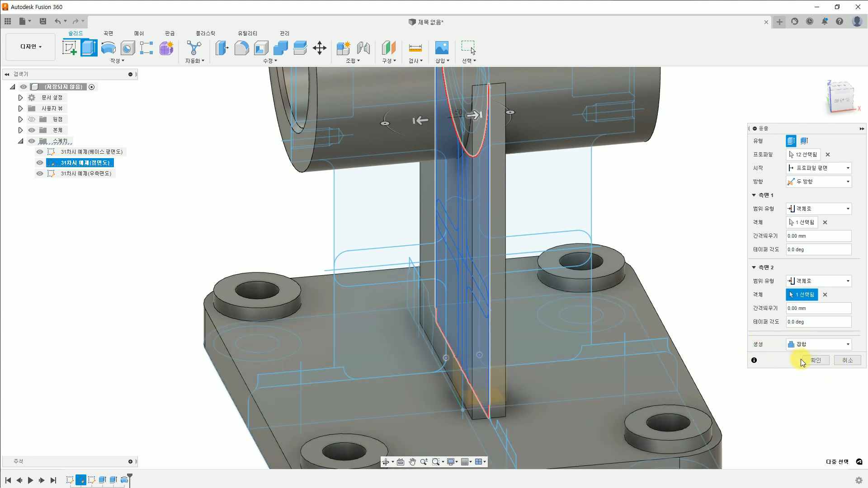
click(819, 360)
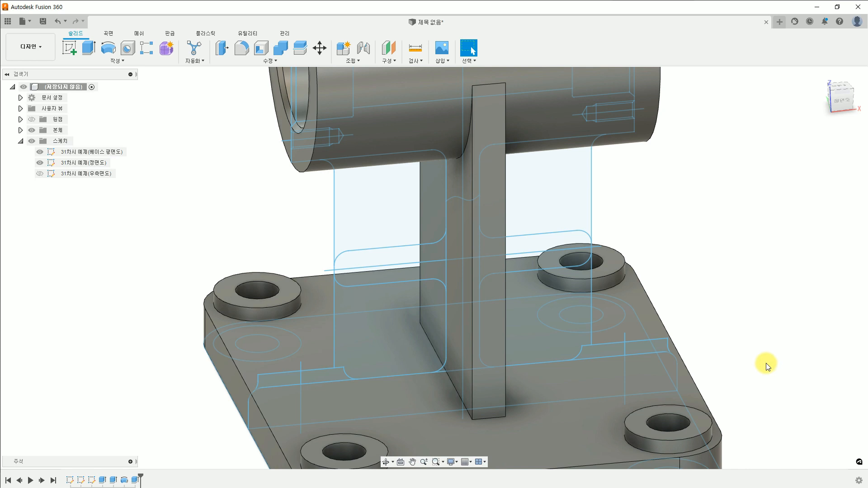
Try an 8 mm thick rib from the right outer vertical edge of the support in the front-view sketch.
shift+middle_drag(752, 339, 611, 232)
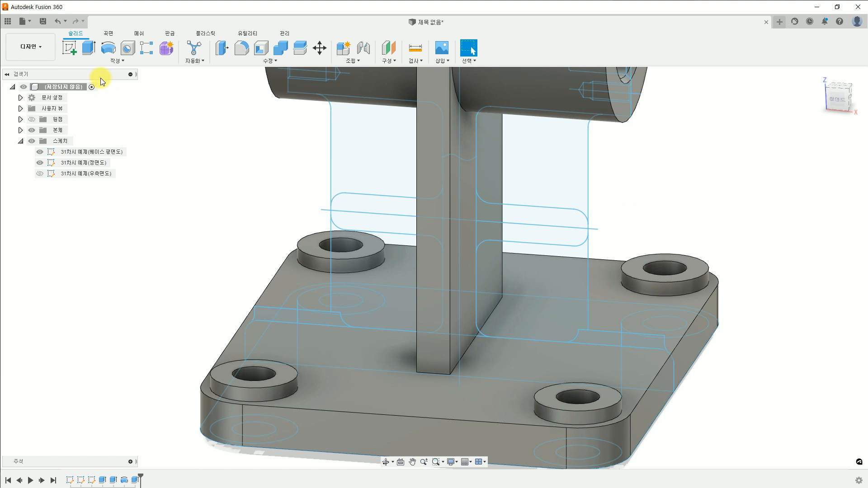
click(110, 64)
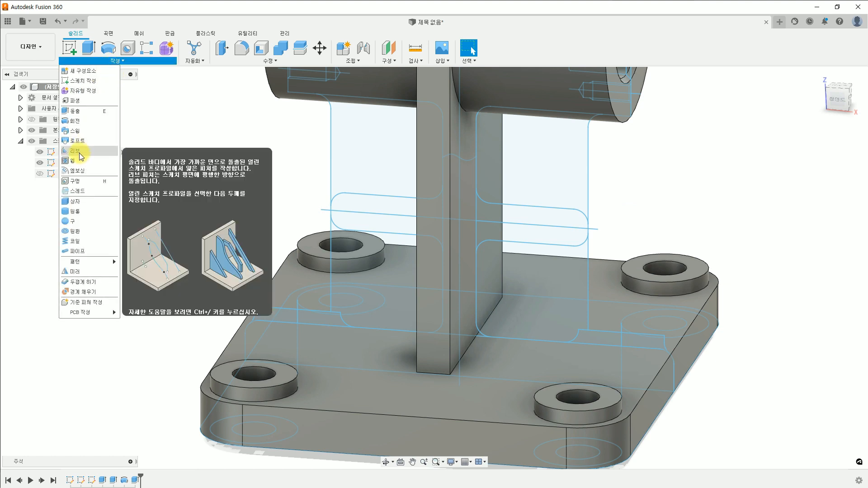
click(79, 152)
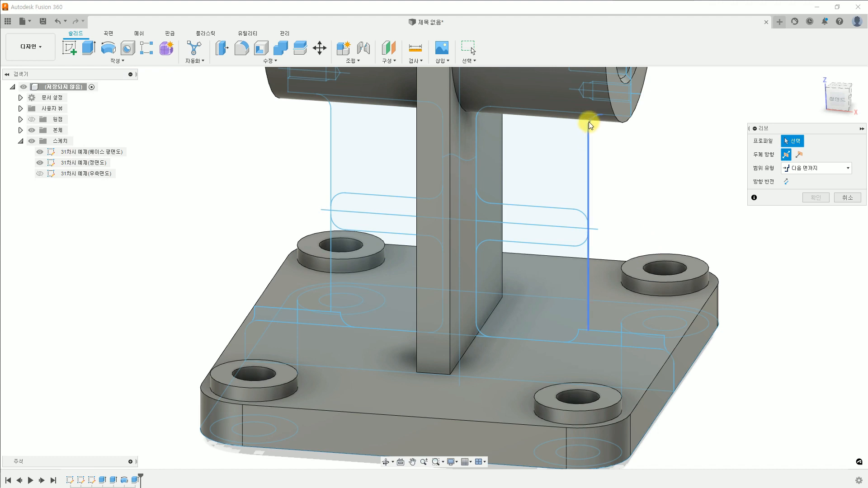
scroll(581, 186, up, 5)
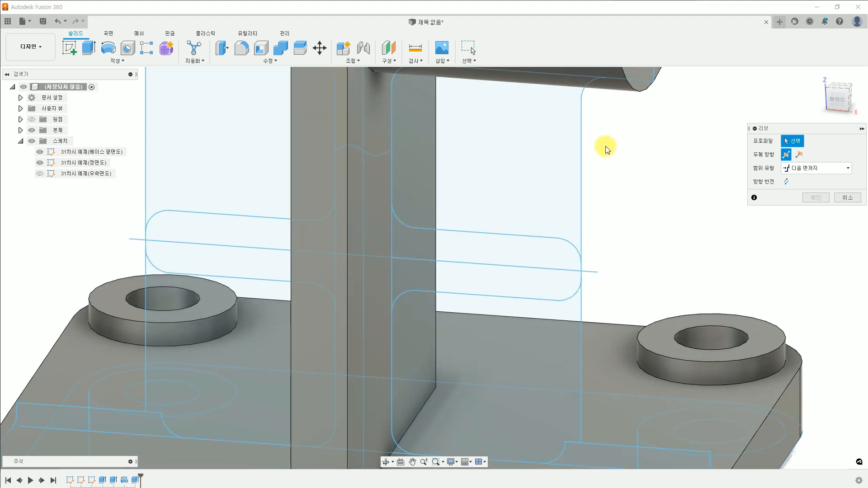
shift+middle_drag(622, 183, 627, 173)
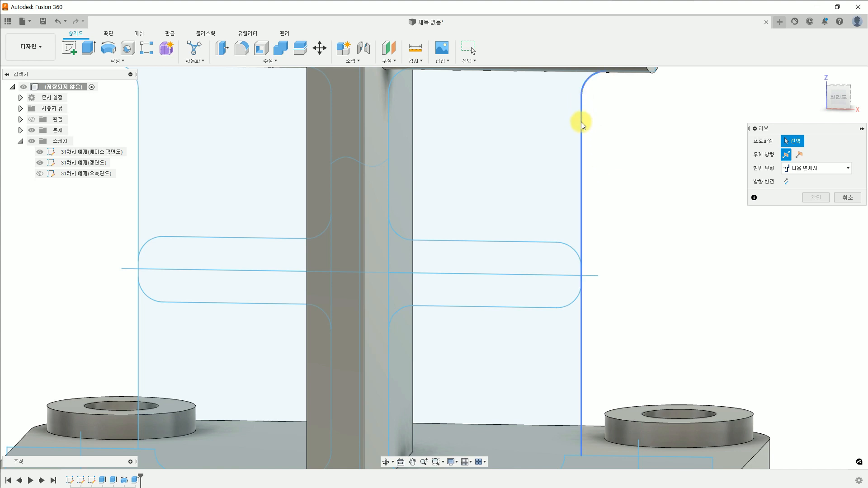
scroll(613, 182, down, 3)
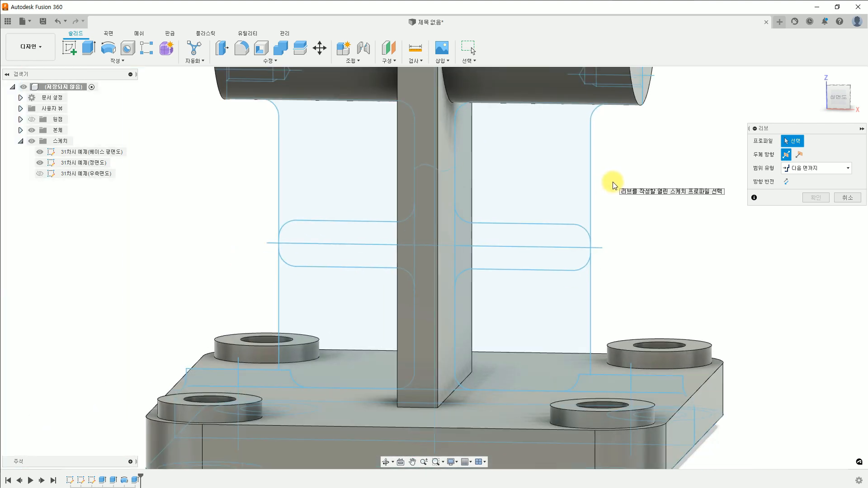
click(592, 194)
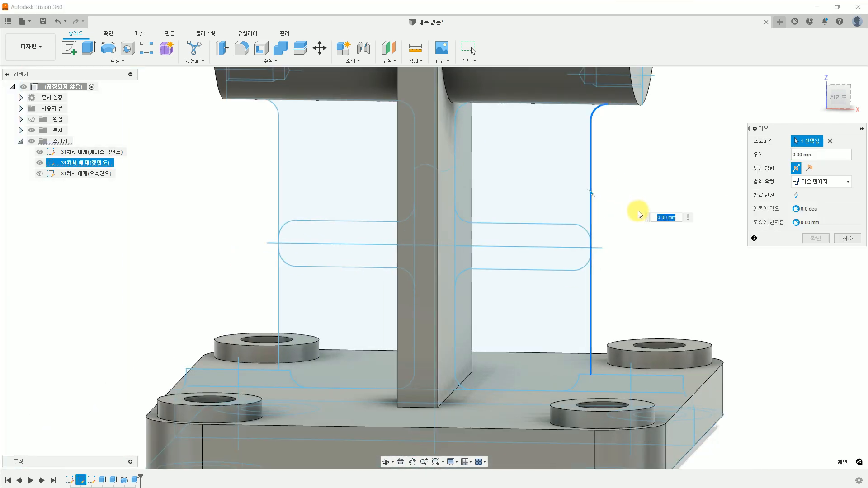
text(8)
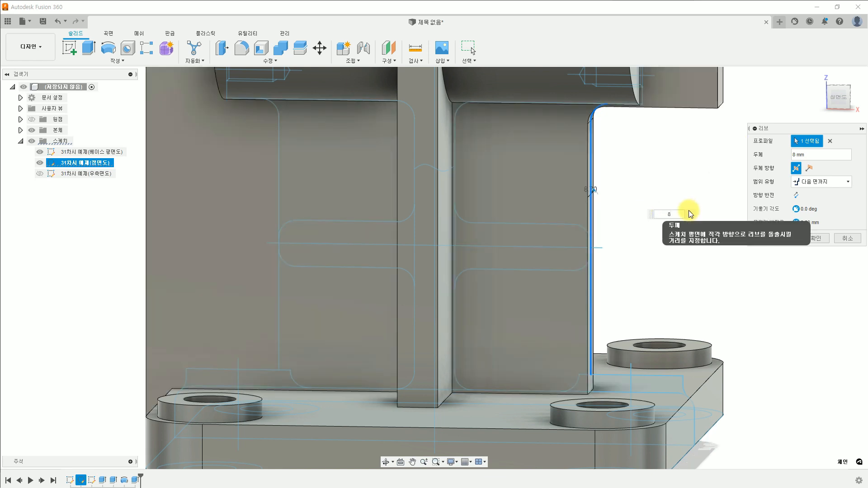
click(856, 244)
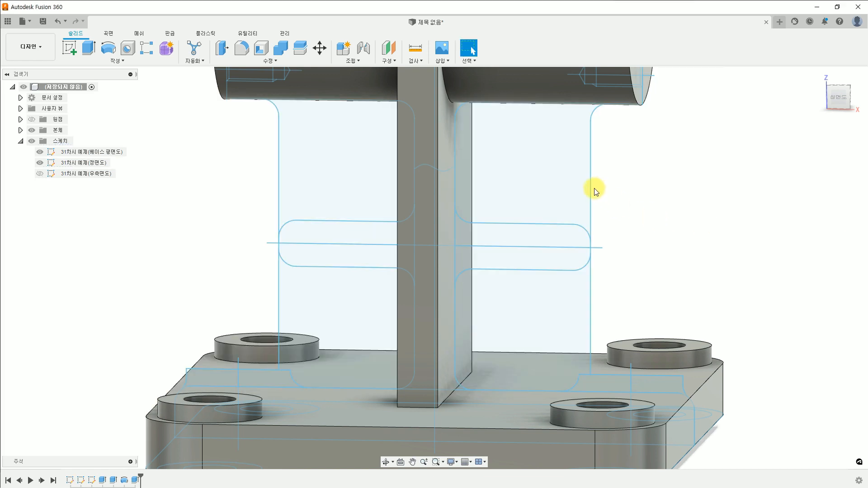
Extend the right outer vertical edge of the support in the front-view sketch up to the cylinder's lower line.
double_click(97, 163)
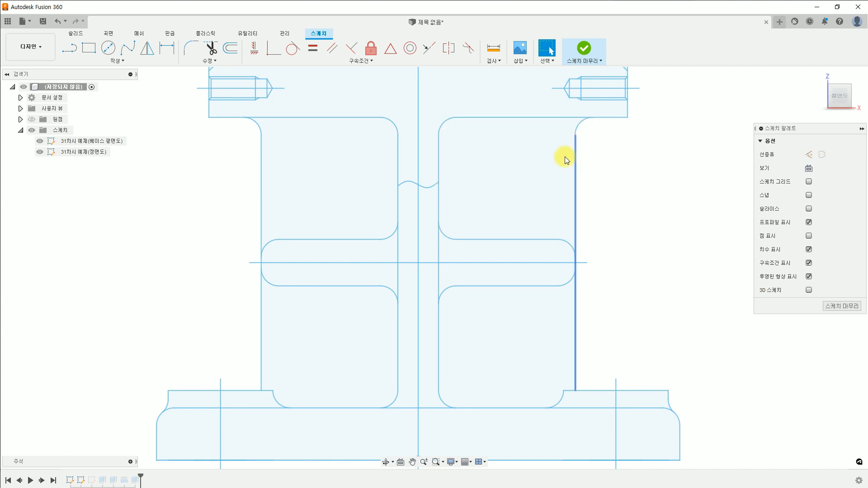
click(213, 60)
click(199, 95)
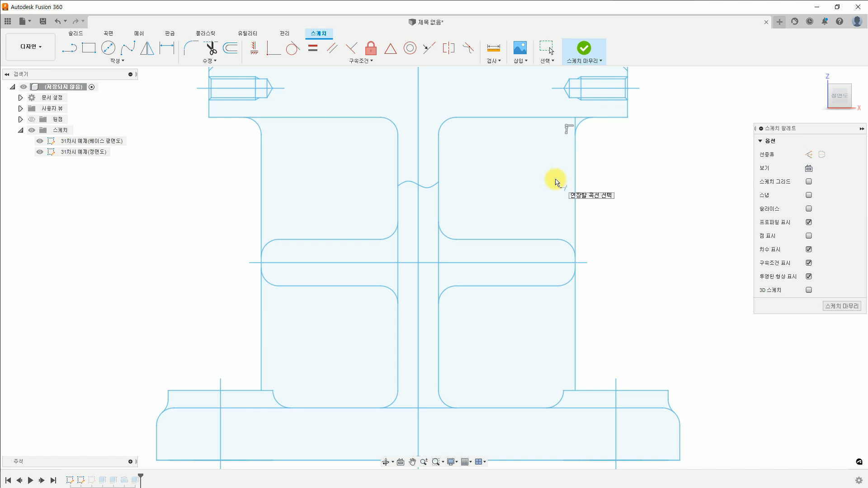
click(584, 49)
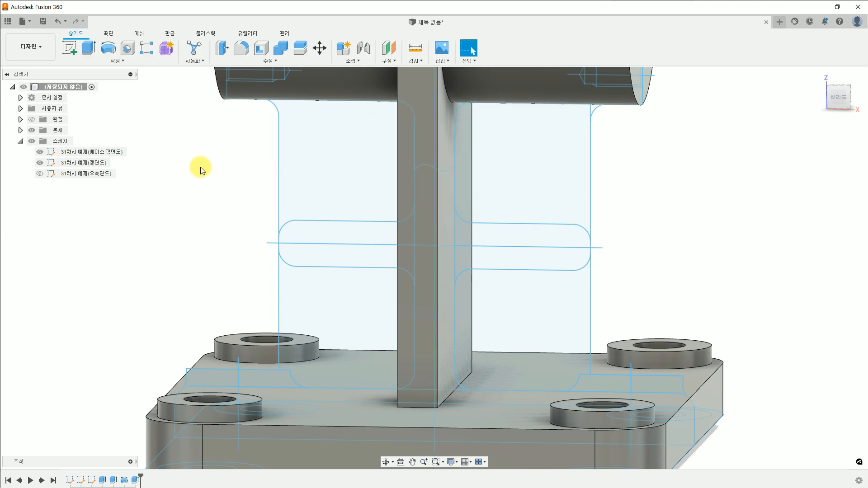
Create an 8 mm thick rib from the extended right edge, taking the thickness from the horizontal web's sketch points and reversing the direction toward the support.
click(97, 62)
click(88, 153)
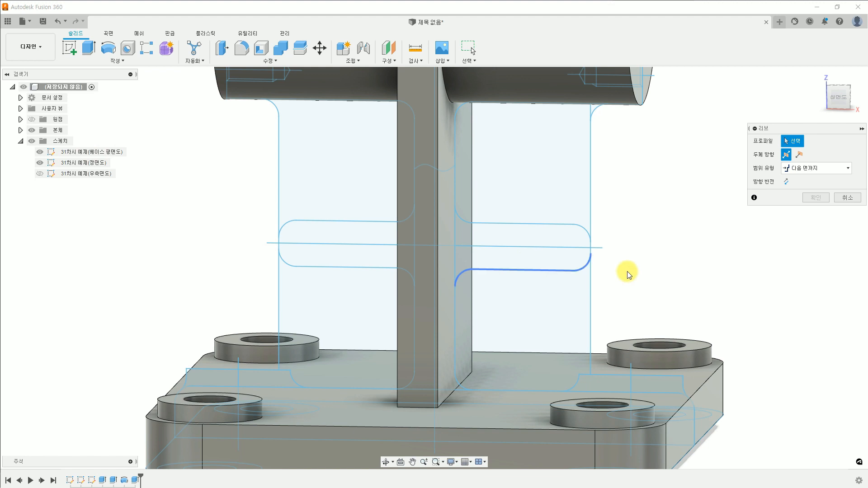
click(591, 182)
shift+middle_drag(673, 264, 656, 269)
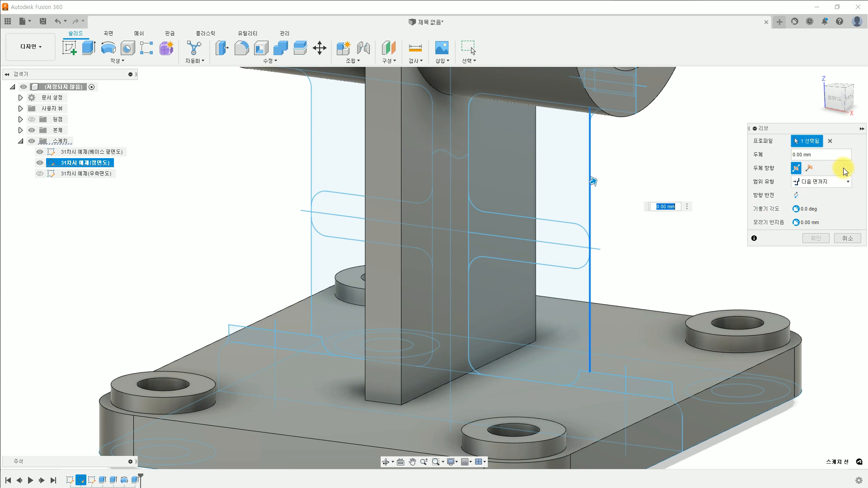
click(857, 156)
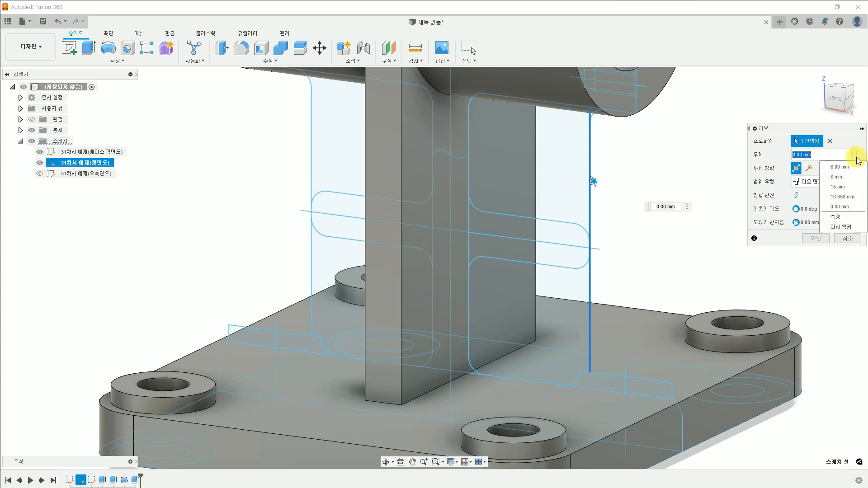
click(848, 220)
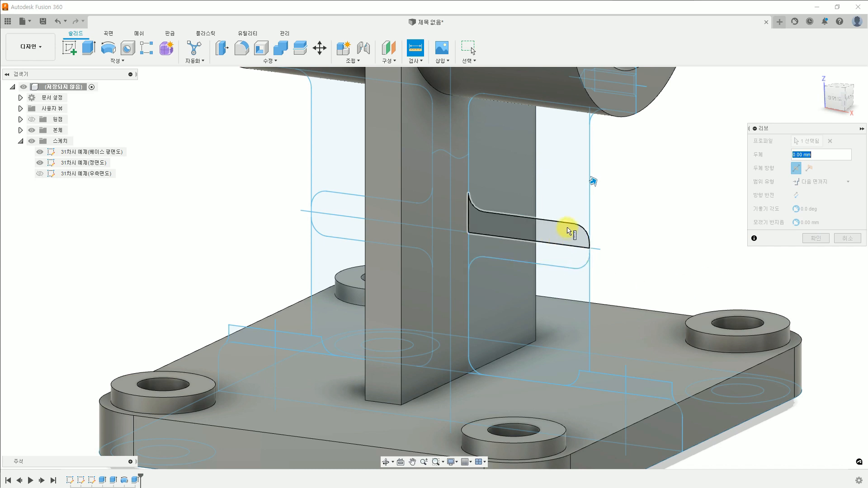
click(574, 226)
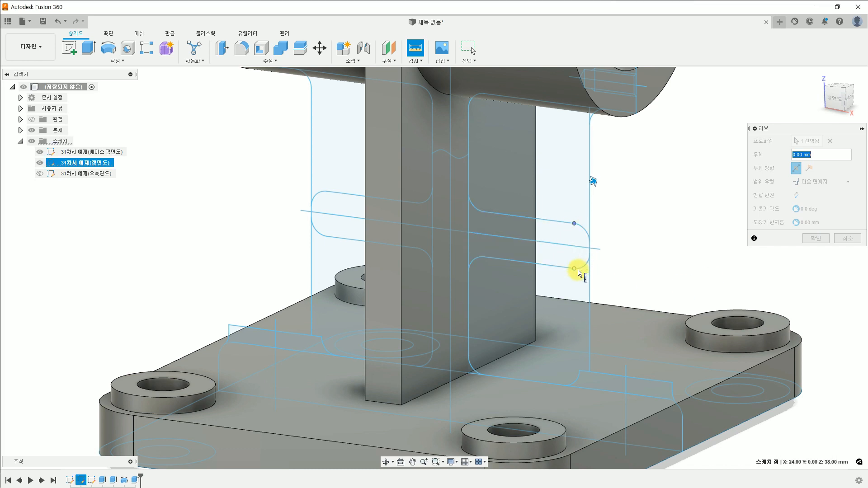
click(575, 269)
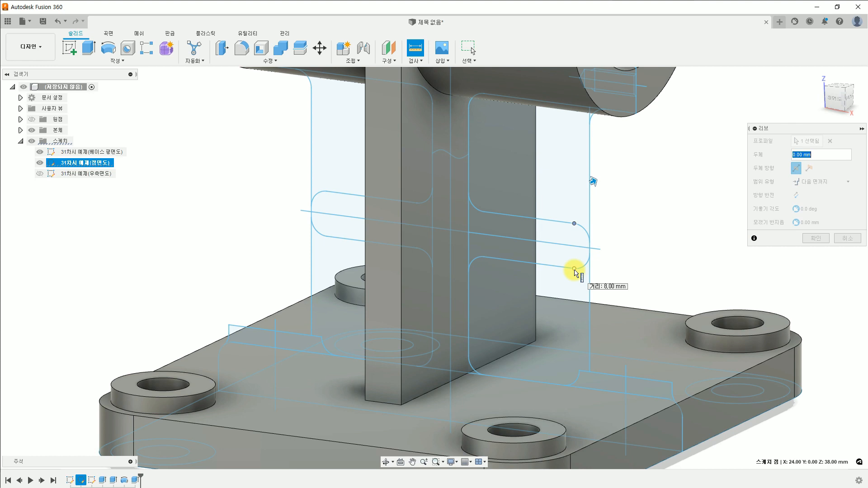
click(574, 270)
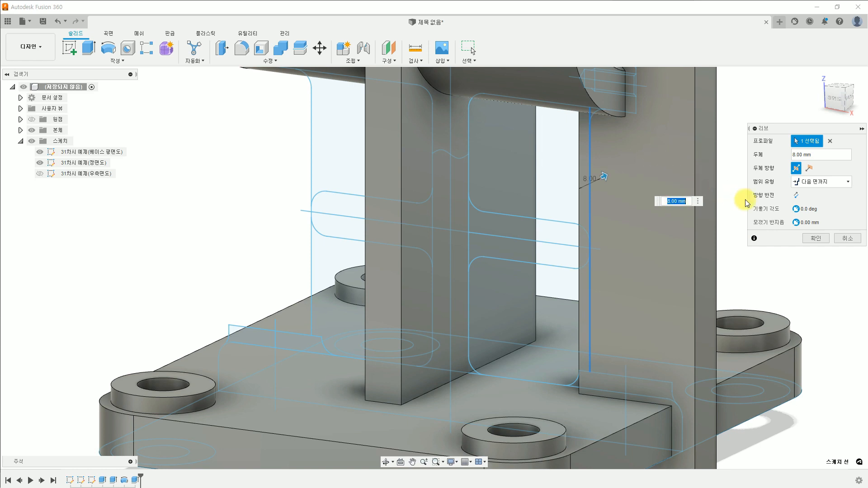
click(797, 197)
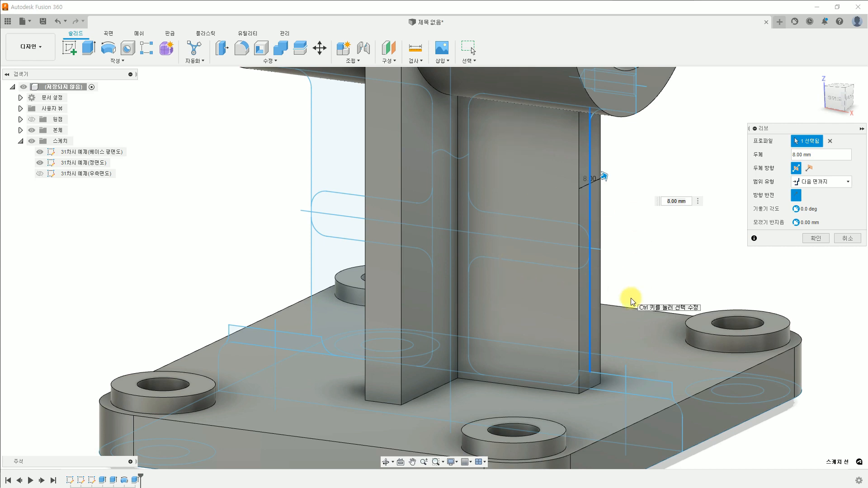
click(816, 238)
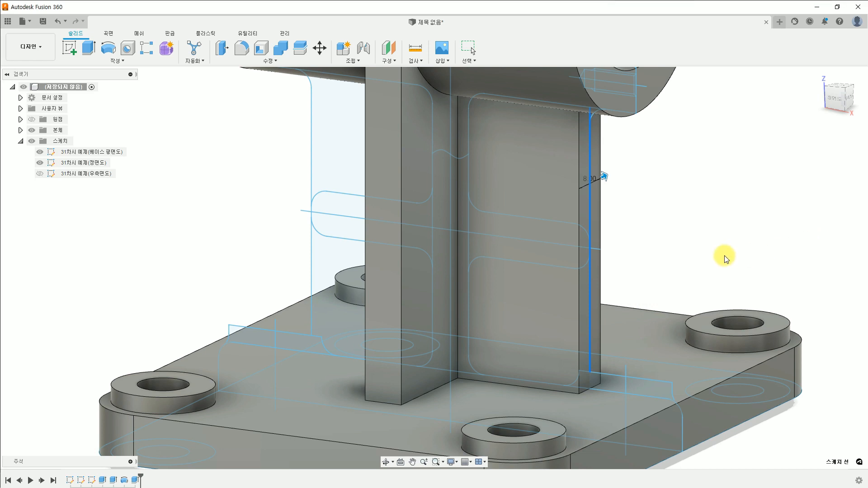
Measure the outer width of the upper threaded hole at the cylinder's right end in the front-view sketch.
scroll(725, 256, up, 3)
scroll(725, 257, down, 6)
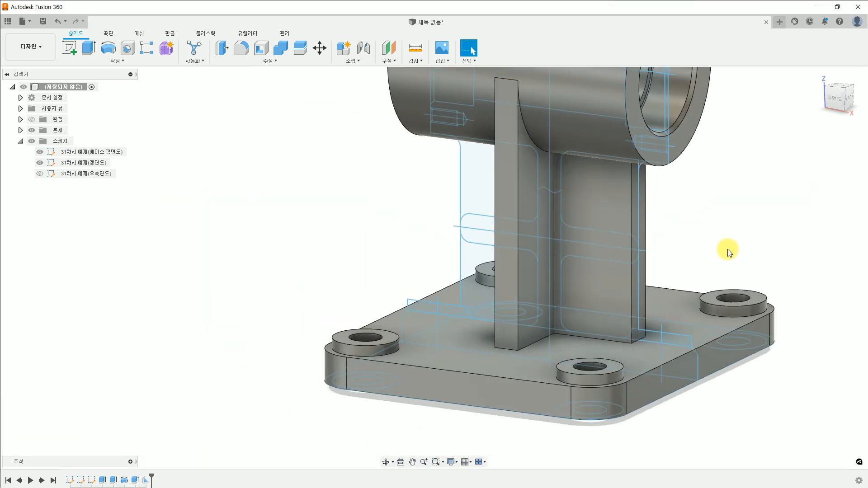
shift+middle_drag(738, 225, 737, 235)
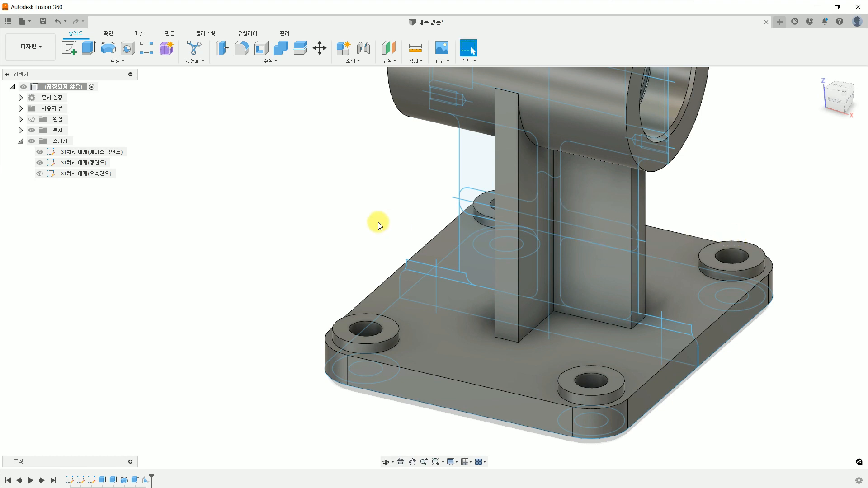
middle_drag(739, 190, 620, 300)
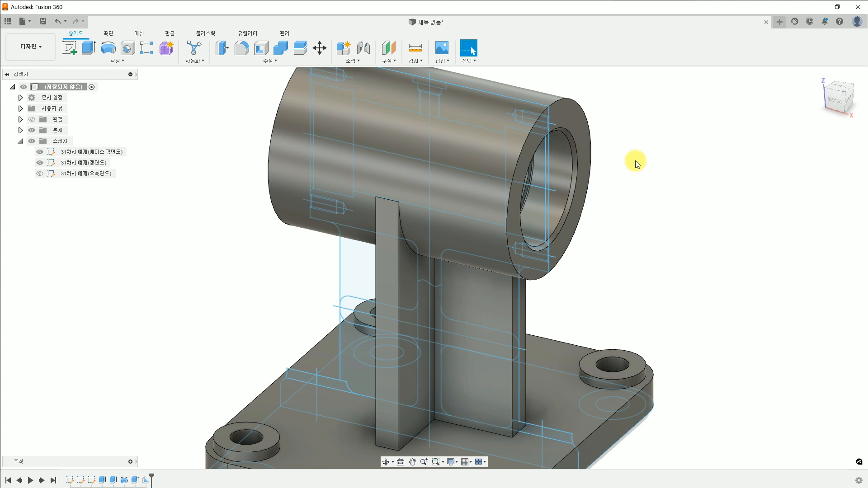
scroll(528, 110, up, 8)
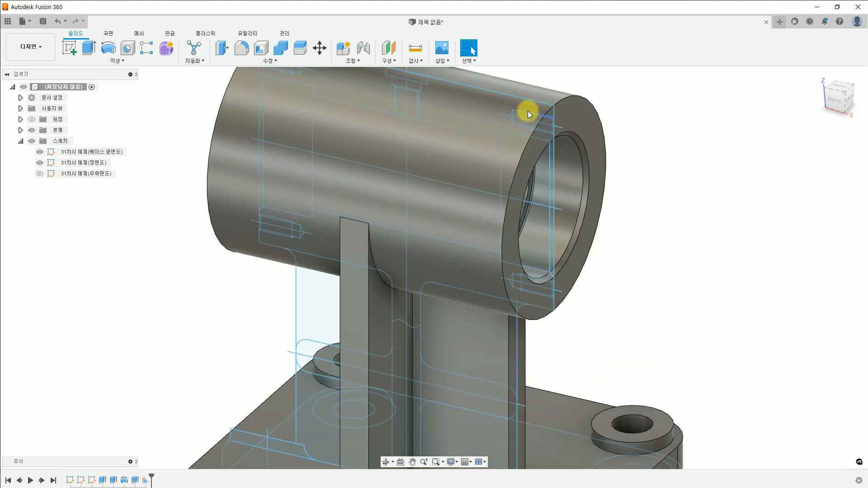
scroll(539, 113, up, 3)
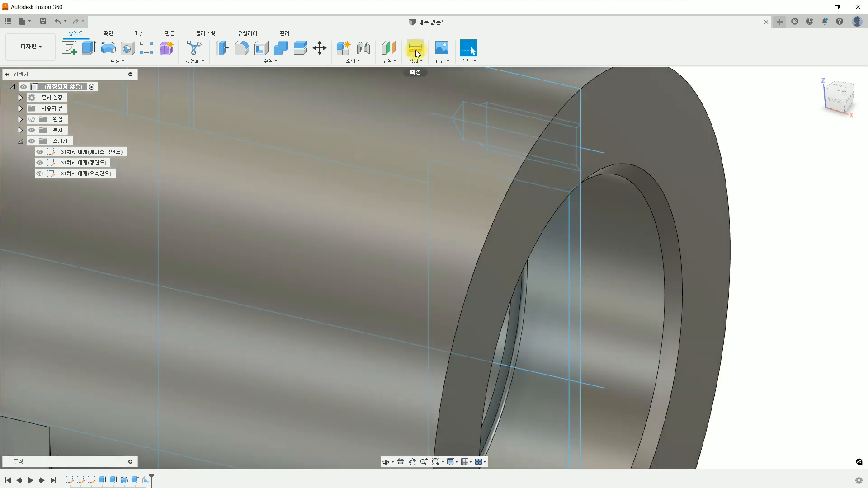
click(416, 48)
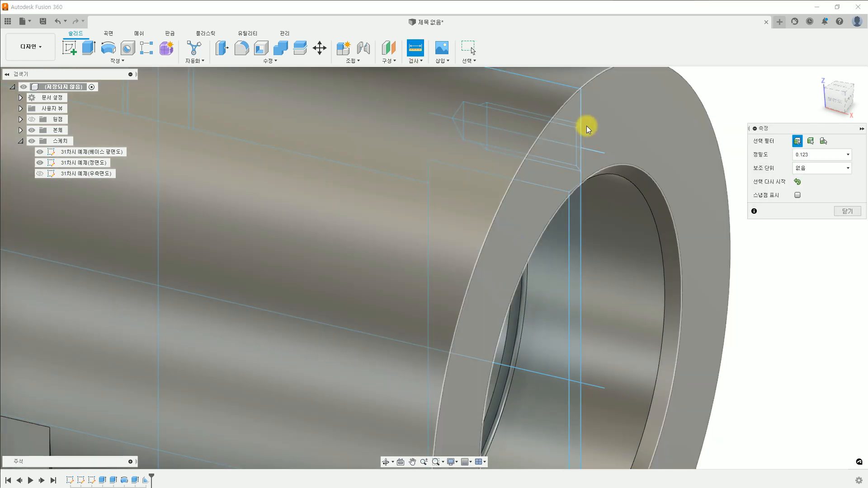
click(581, 125)
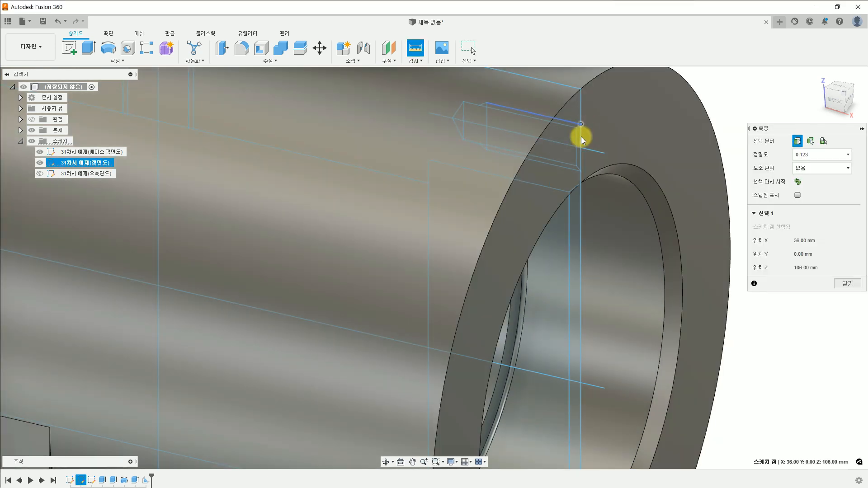
click(581, 171)
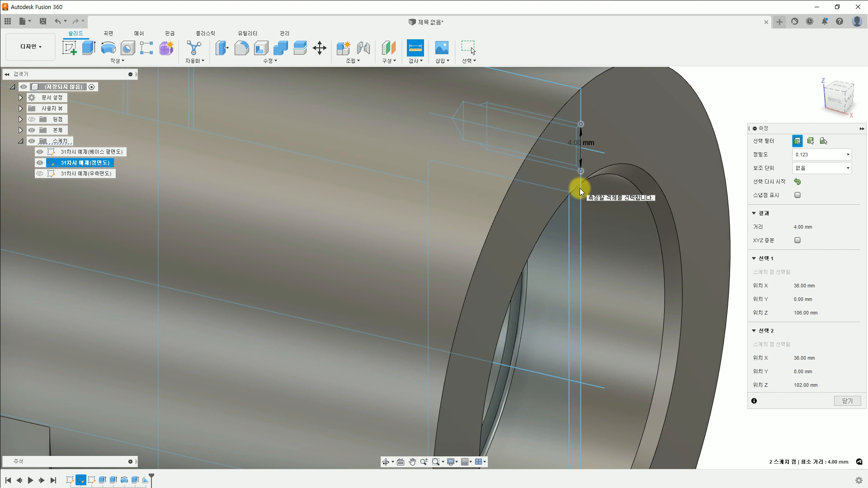
key(Escape)
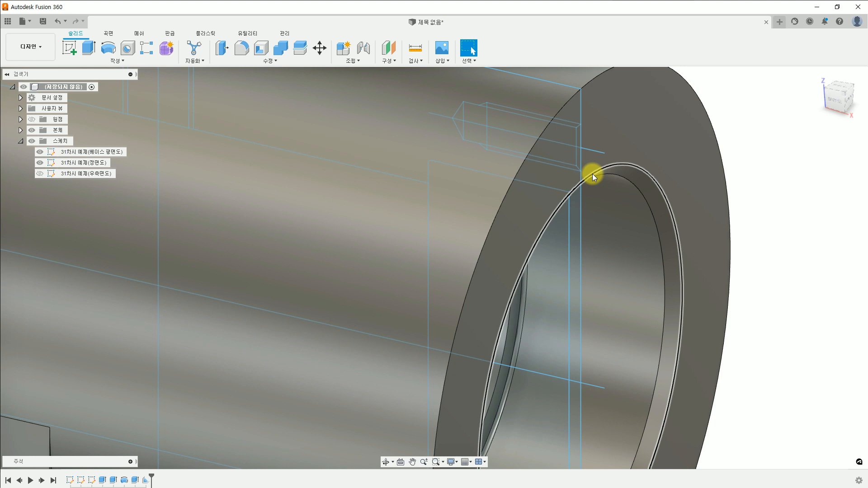
scroll(786, 202, up, 3)
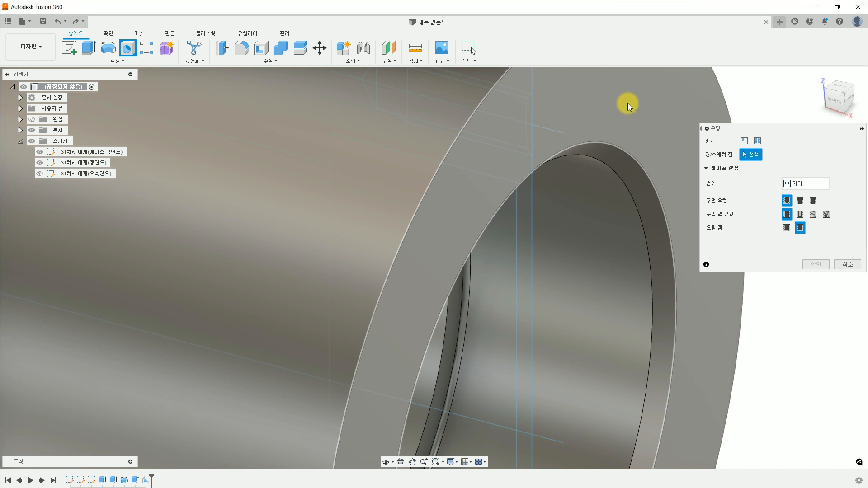
click(628, 103)
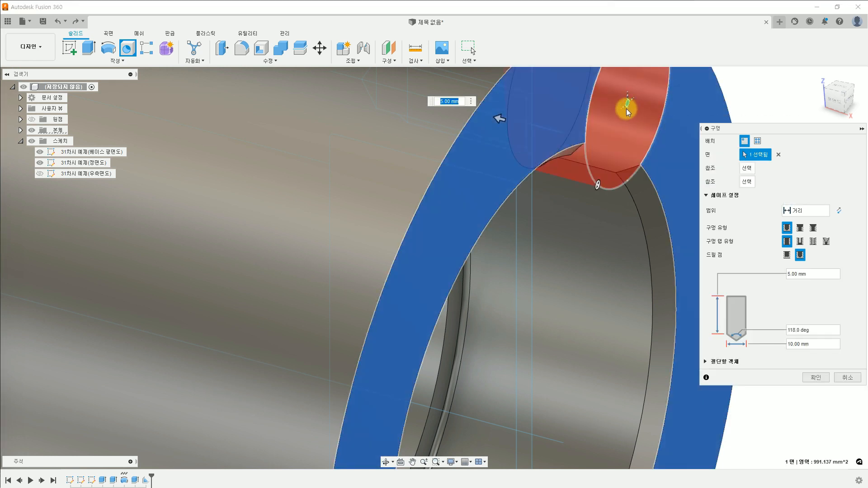
click(626, 109)
click(843, 381)
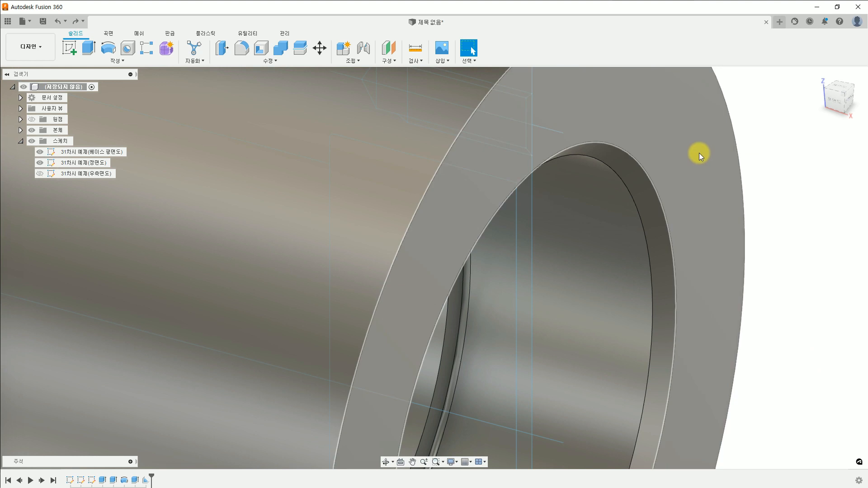
Create a sketch on the cylinder's right end face and project the upper threaded hole's centre line onto it as a point.
right_click(699, 153)
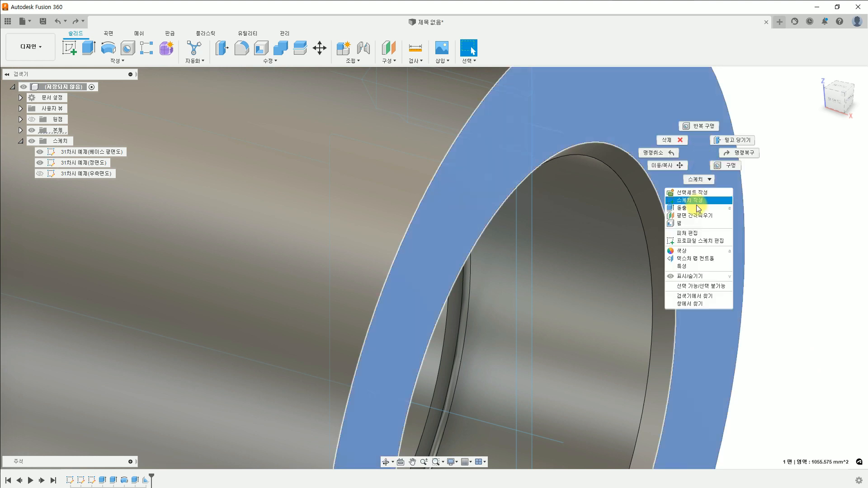
click(679, 223)
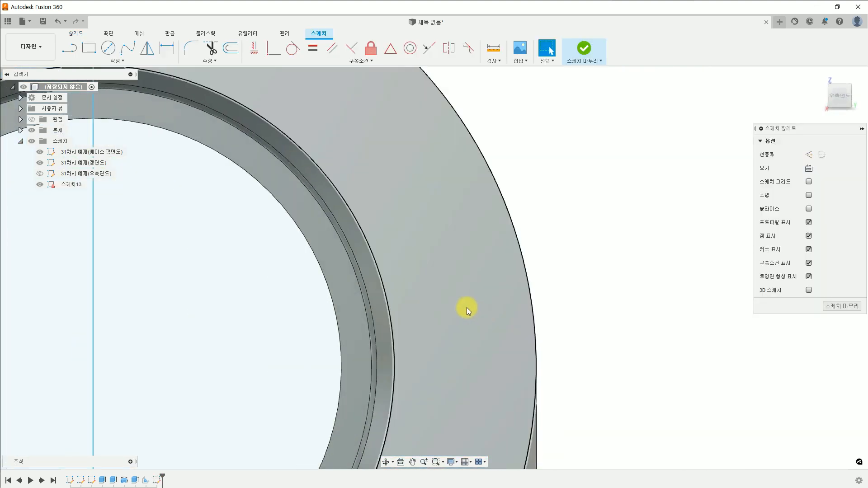
shift+middle_drag(305, 288, 620, 402)
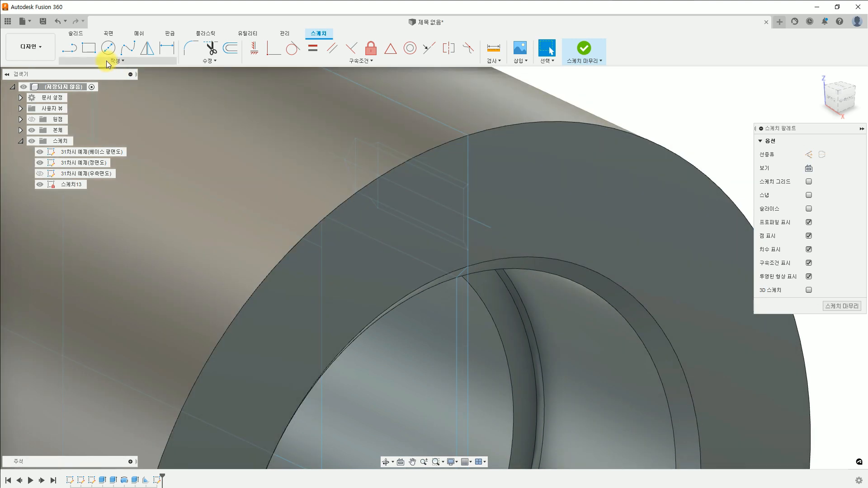
click(106, 60)
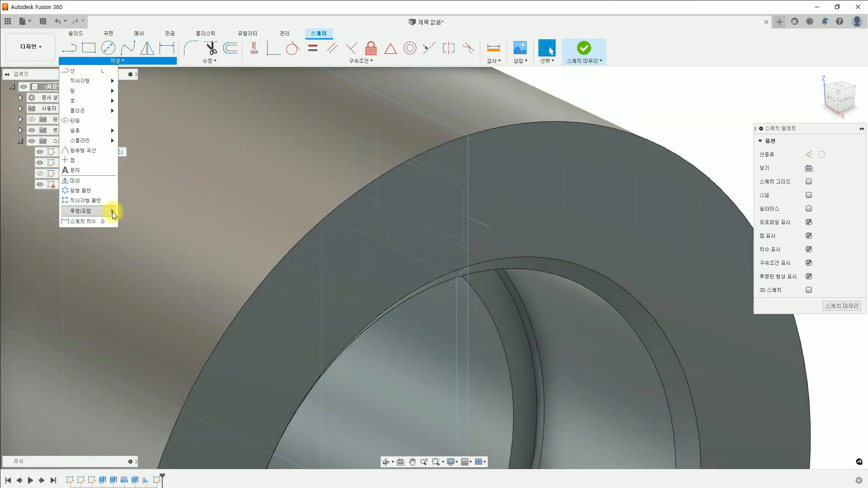
mouse_move(113, 213)
click(148, 211)
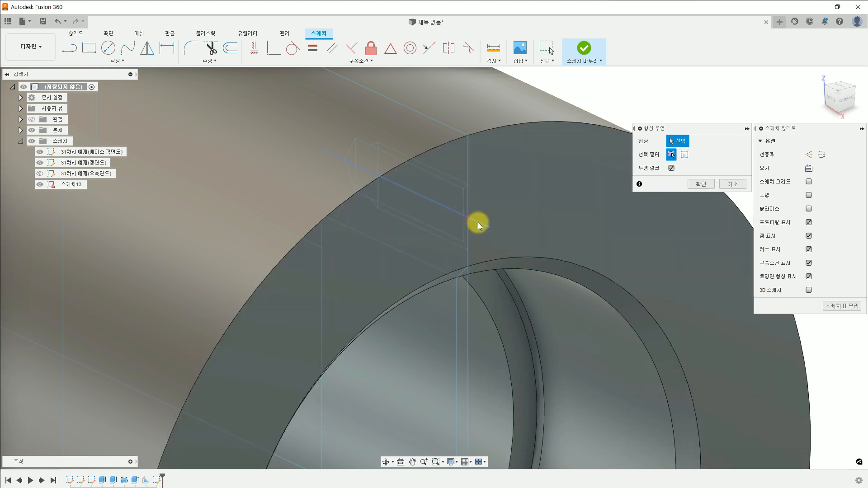
click(467, 239)
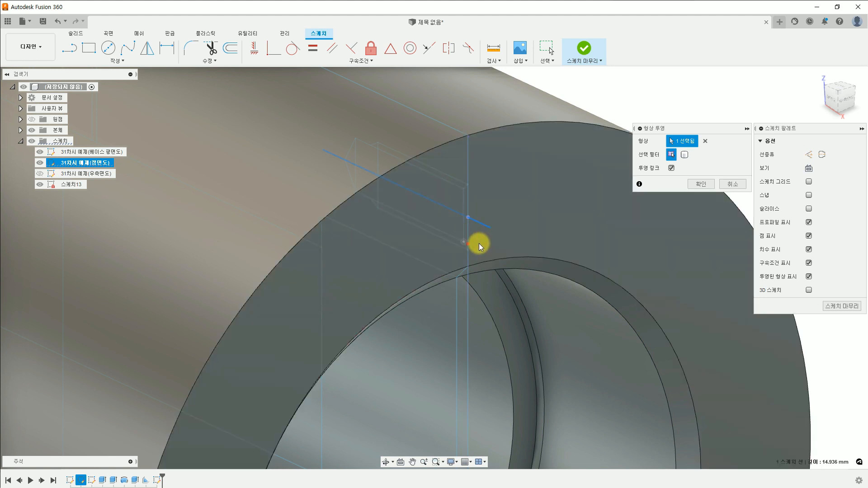
click(702, 184)
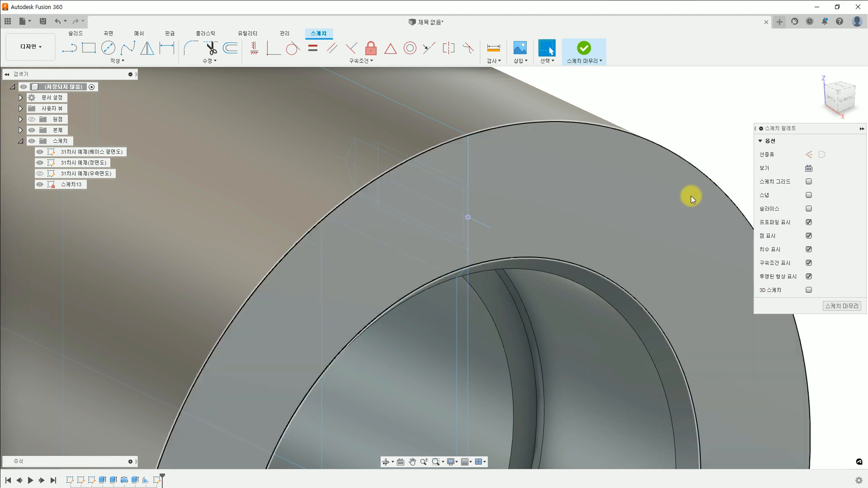
click(582, 53)
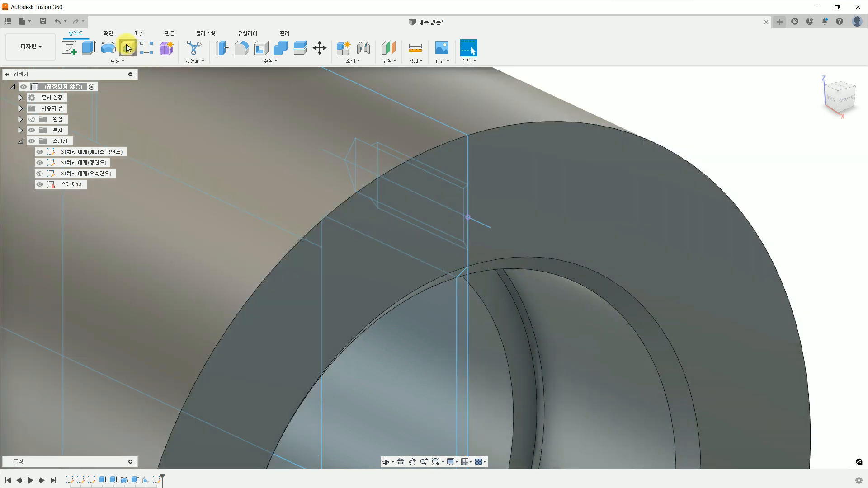
Place a tapped hole at the projected sketch point on the cylinder's end face, using an ISO Metric 4.0 mm thread (M4x0.7).
click(128, 47)
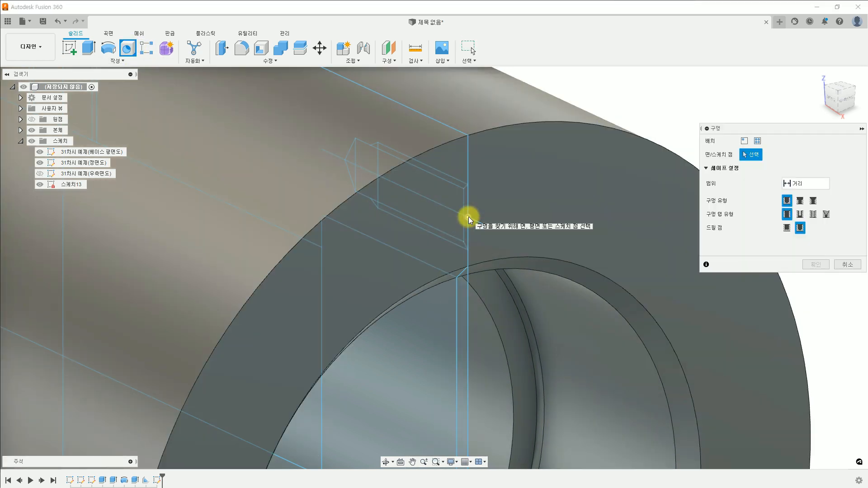
click(469, 216)
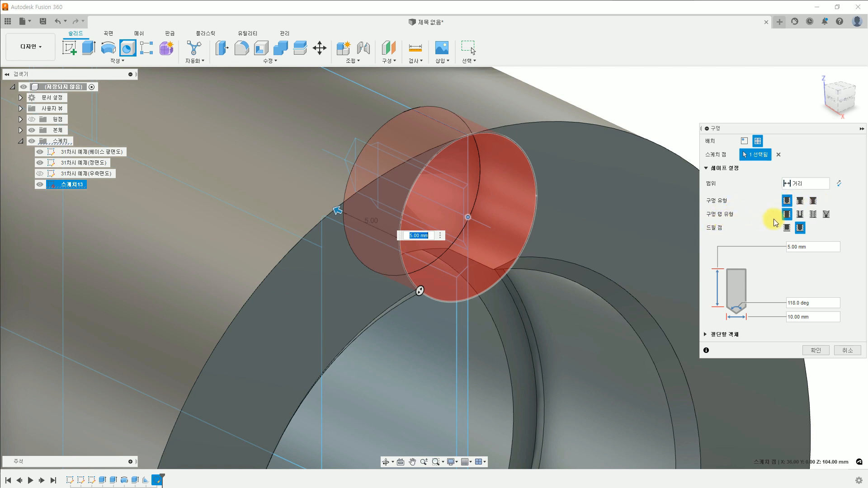
click(813, 215)
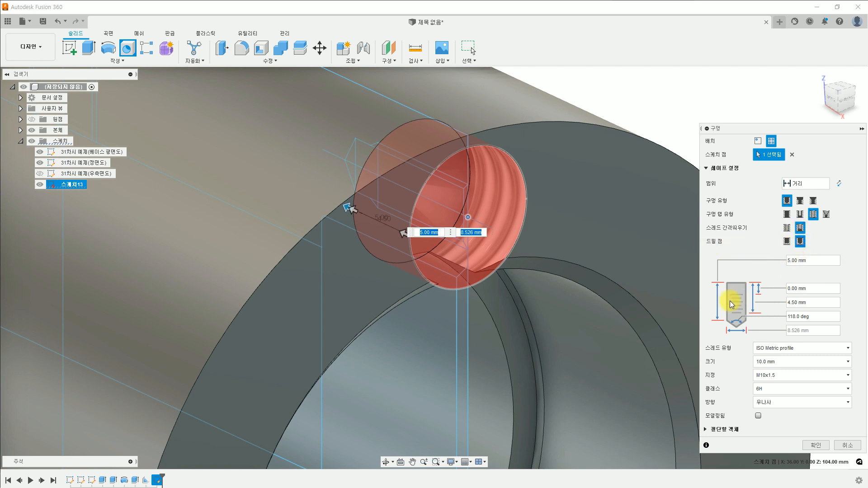
click(779, 361)
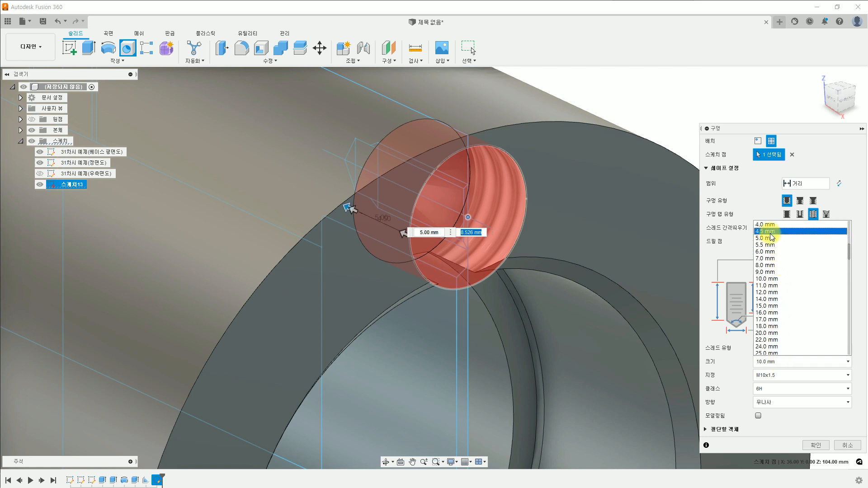
click(770, 225)
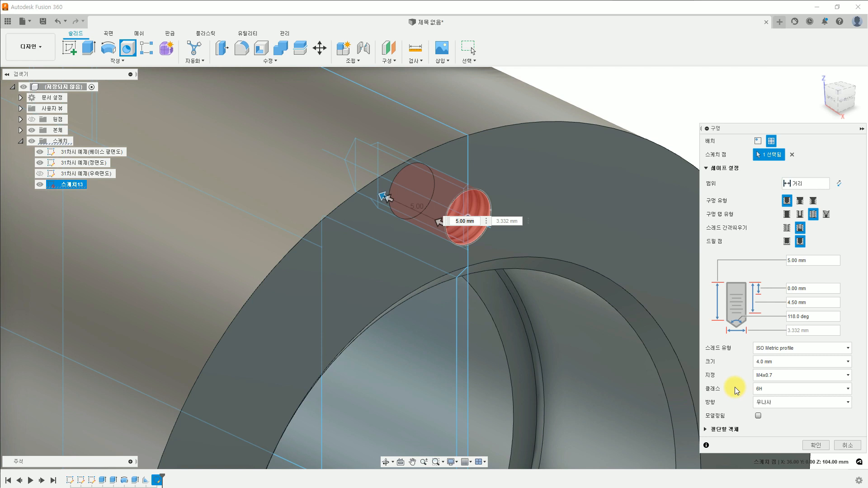
Set the tapped hole's thread depth to 8 mm and its drilling depth to 10 mm, and create the hole.
click(846, 304)
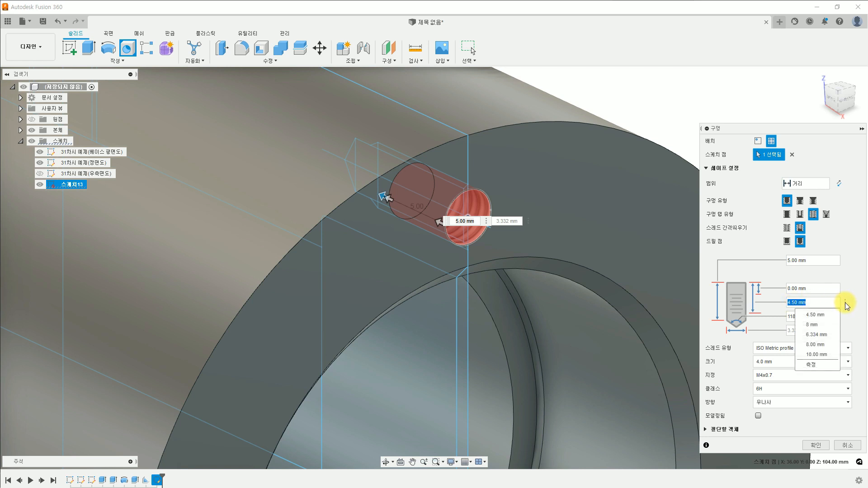
click(814, 365)
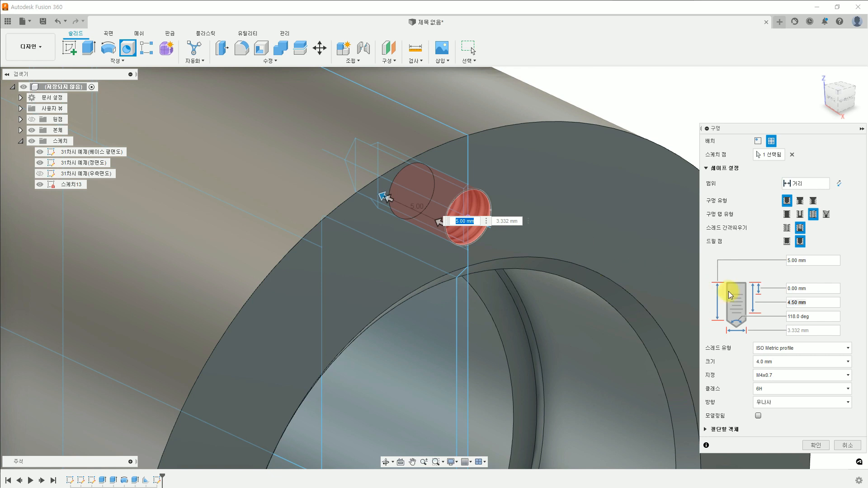
click(819, 303)
text(8)
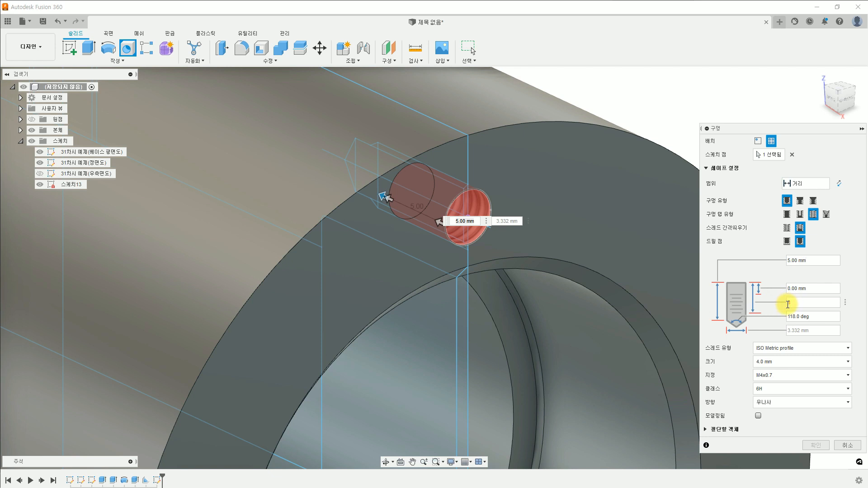
drag(814, 260, 762, 260)
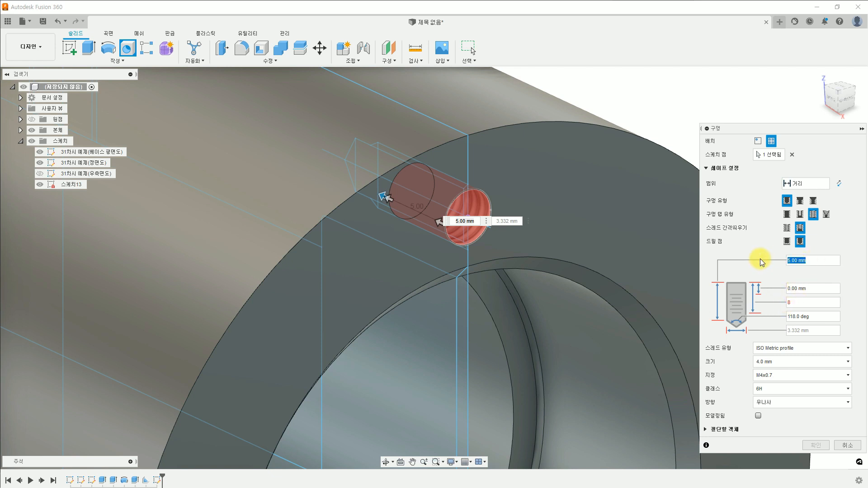
text(10)
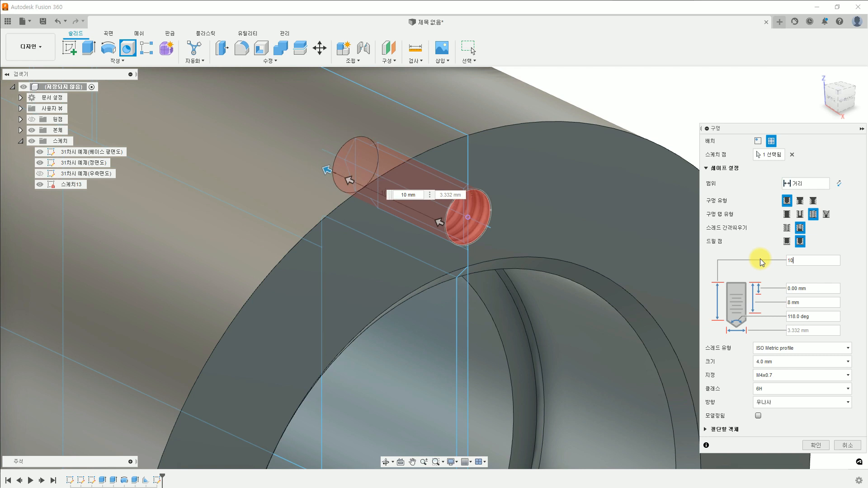
click(815, 445)
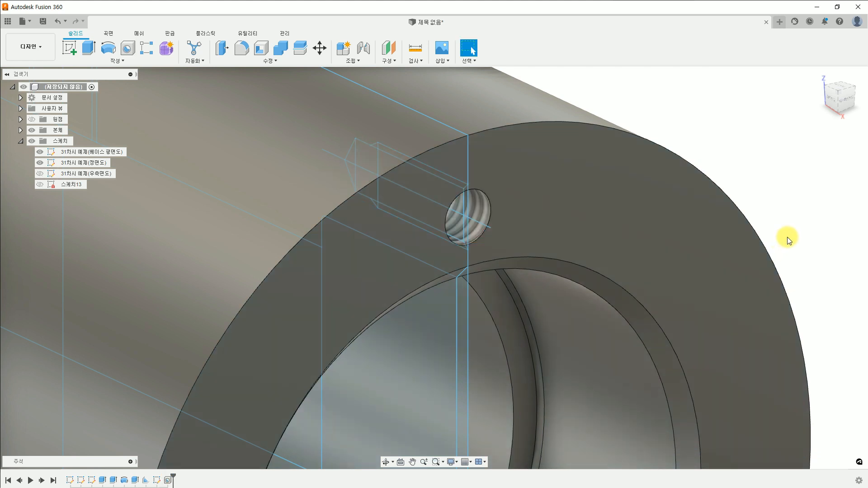
Create a full circular pattern of the tapped hole about the cylinder's sketched centre line with a quantity of 4.
scroll(782, 253, down, 4)
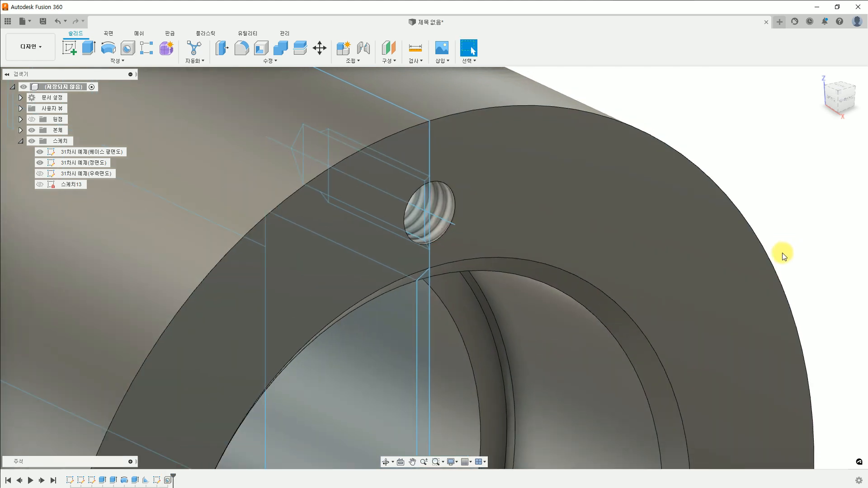
scroll(784, 256, down, 3)
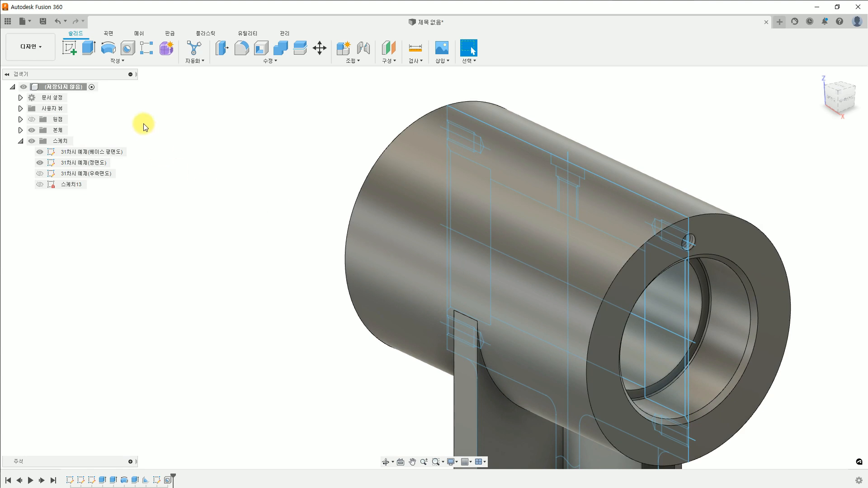
click(121, 61)
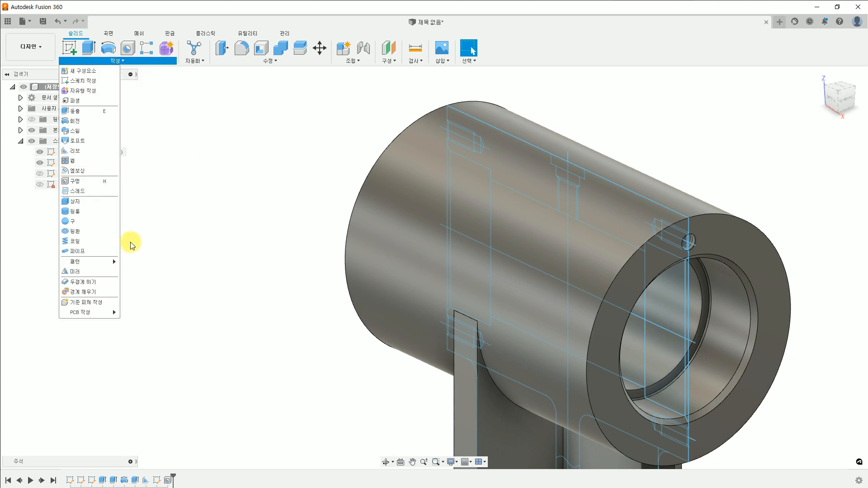
mouse_move(101, 262)
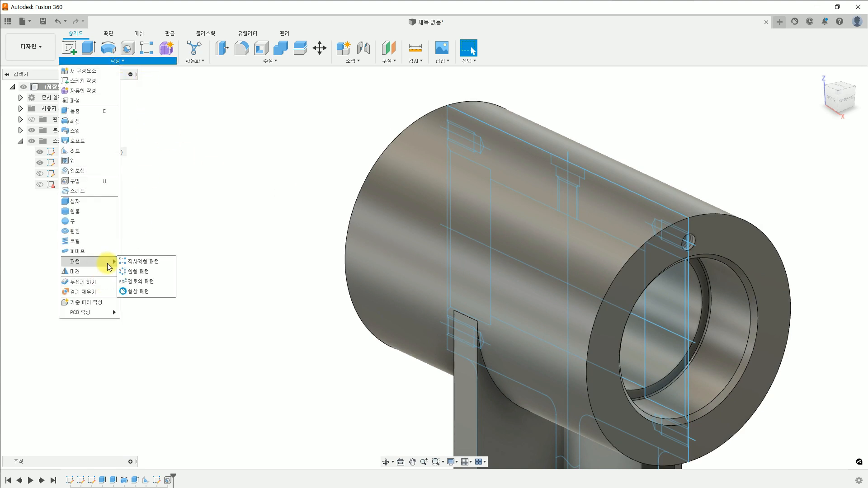
click(141, 276)
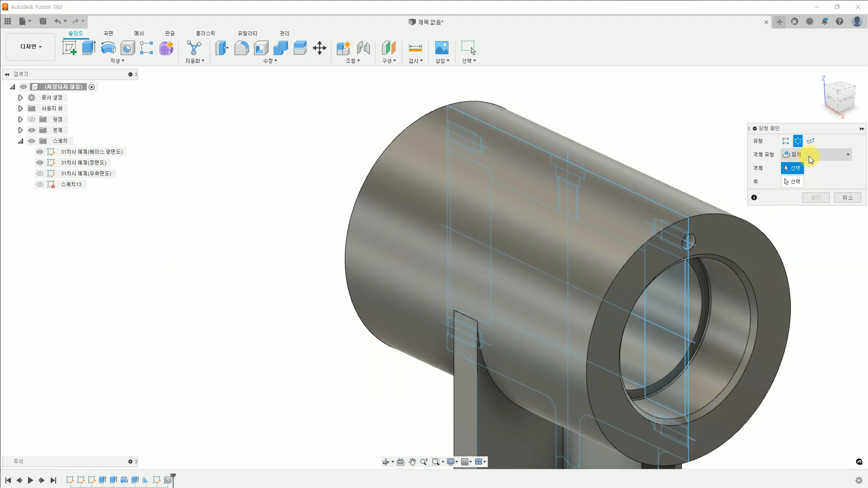
scroll(708, 248, up, 3)
scroll(705, 246, up, 3)
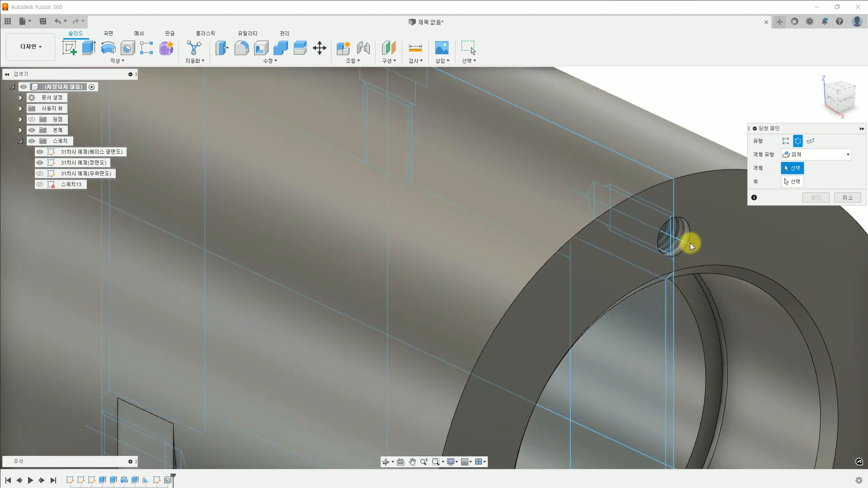
click(679, 229)
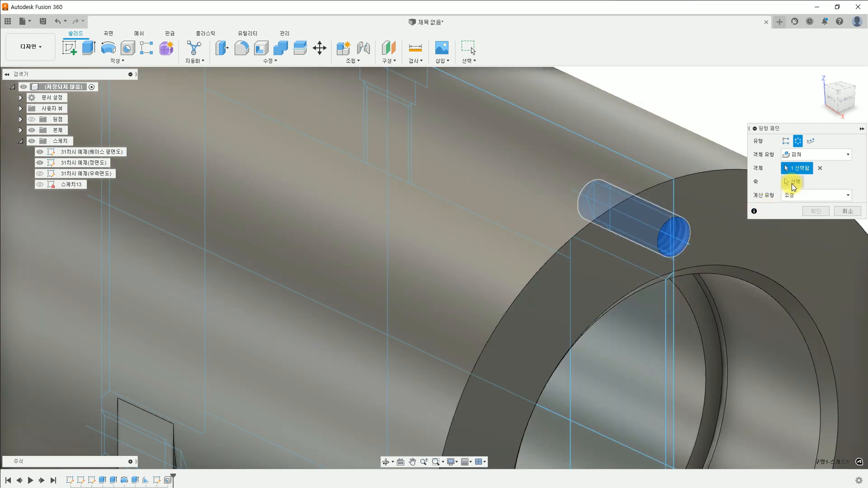
click(794, 185)
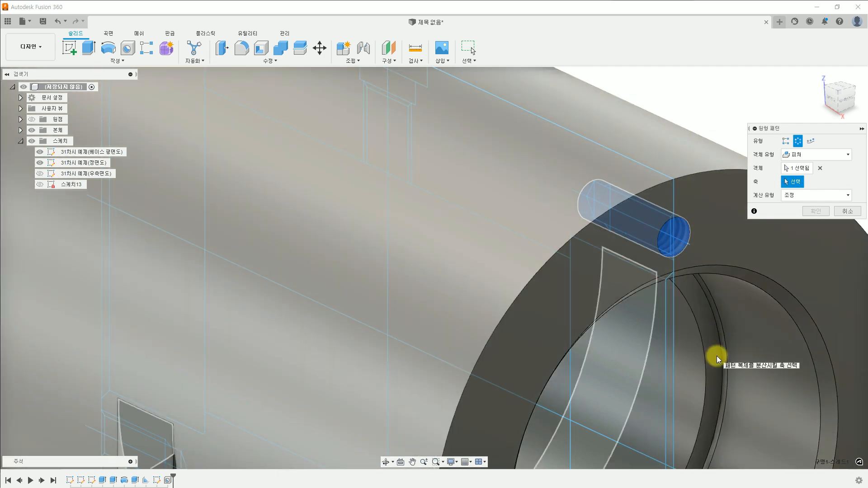
middle_drag(718, 357, 631, 179)
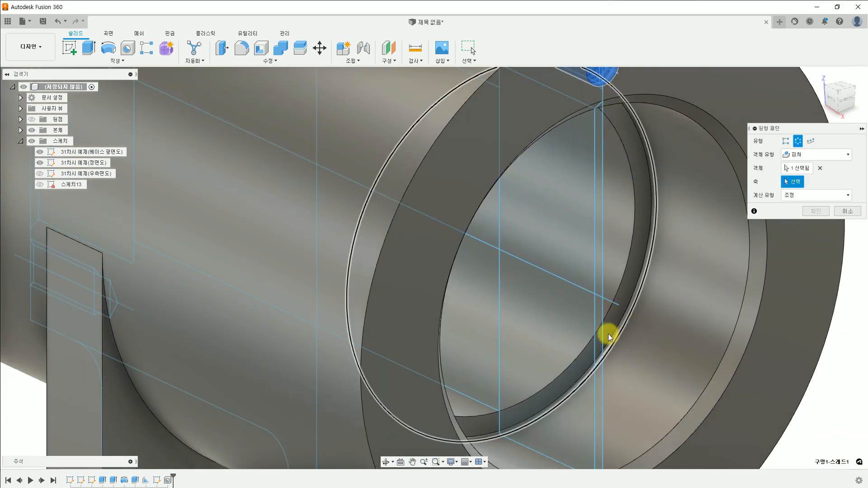
click(571, 285)
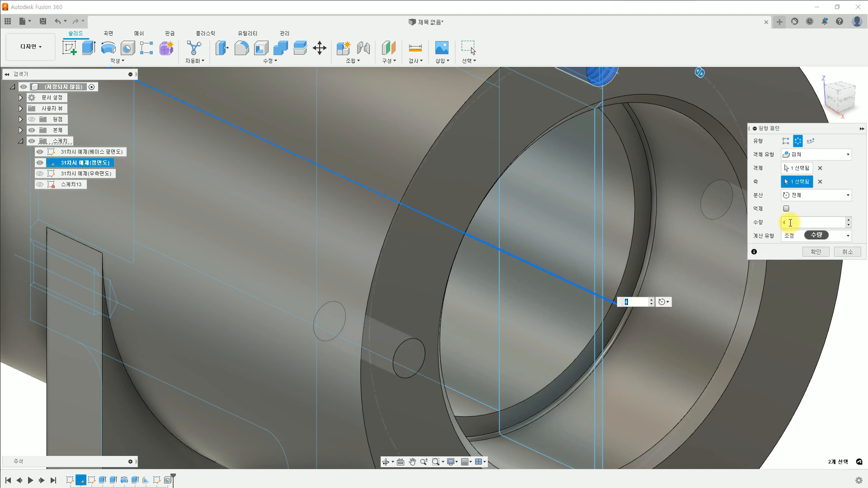
click(820, 251)
Mirror the tapped hole, its circular pattern and the rib as features across the origin plane midway along the cylinder.
scroll(739, 354, up, 4)
scroll(739, 354, down, 8)
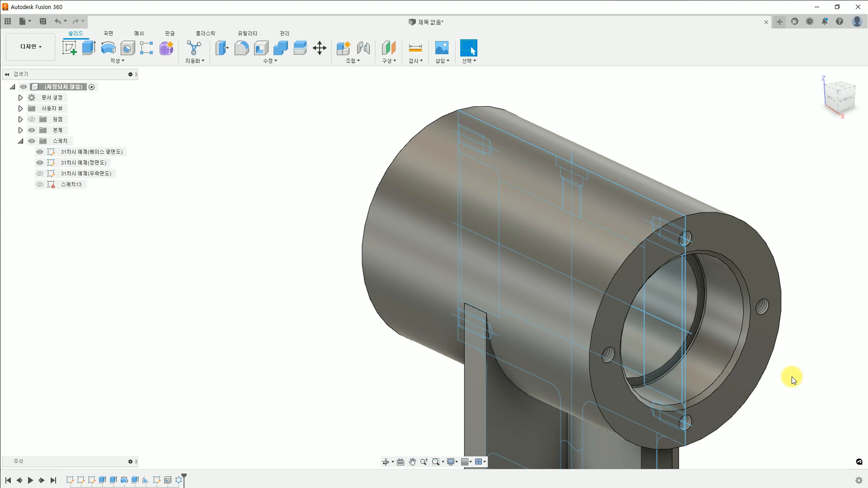
middle_drag(795, 387, 669, 286)
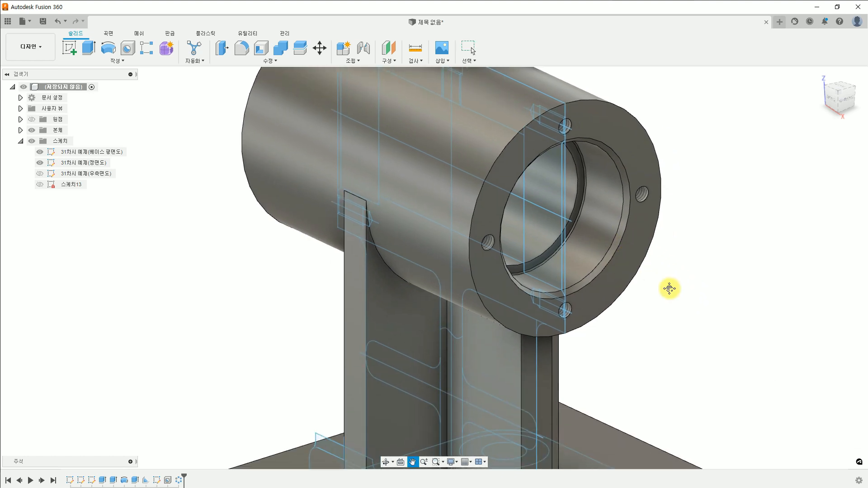
click(115, 61)
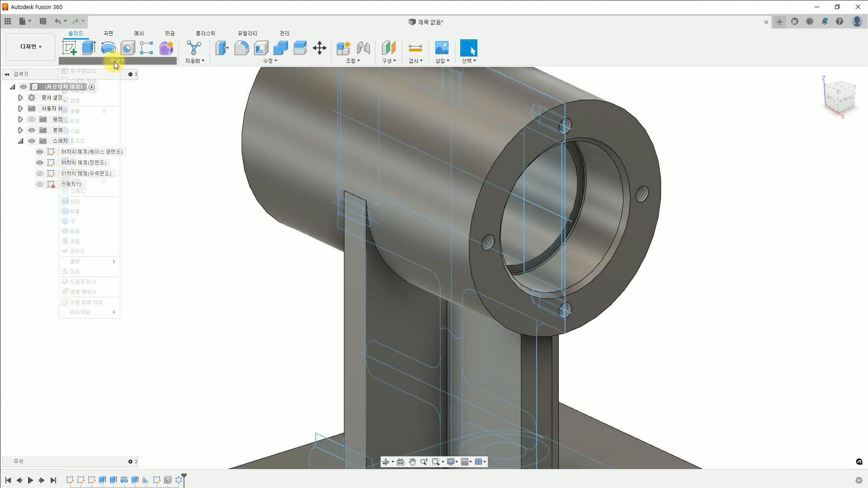
click(92, 273)
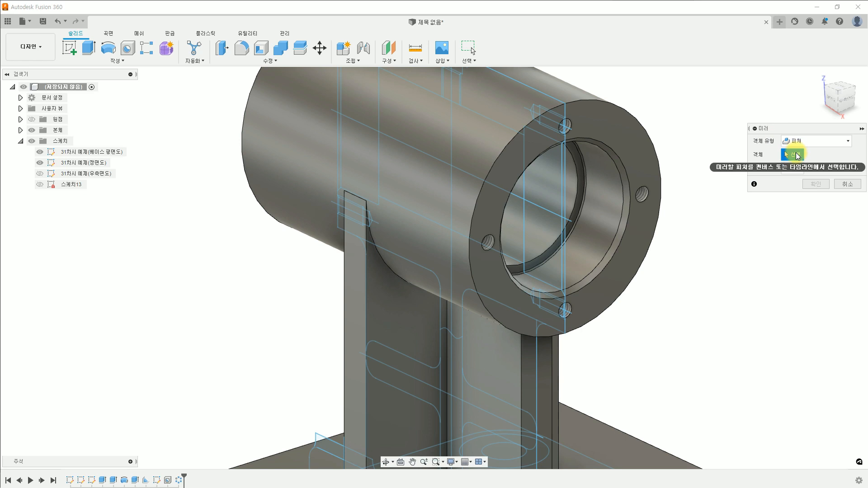
scroll(578, 128, down, 1)
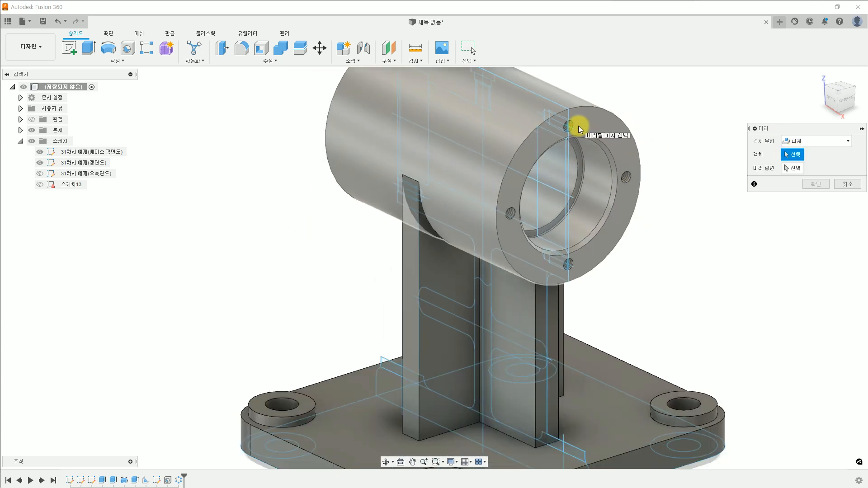
scroll(574, 128, up, 3)
scroll(565, 125, up, 1)
click(563, 123)
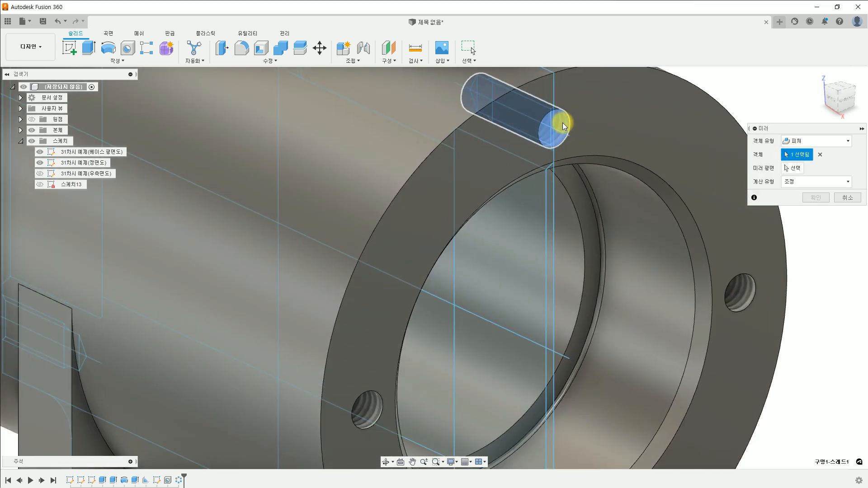
scroll(617, 211, down, 1)
click(712, 279)
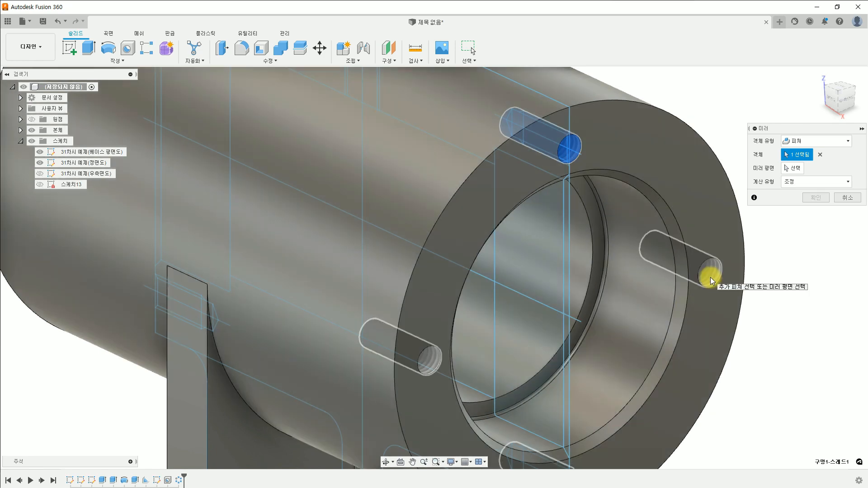
scroll(685, 323, down, 5)
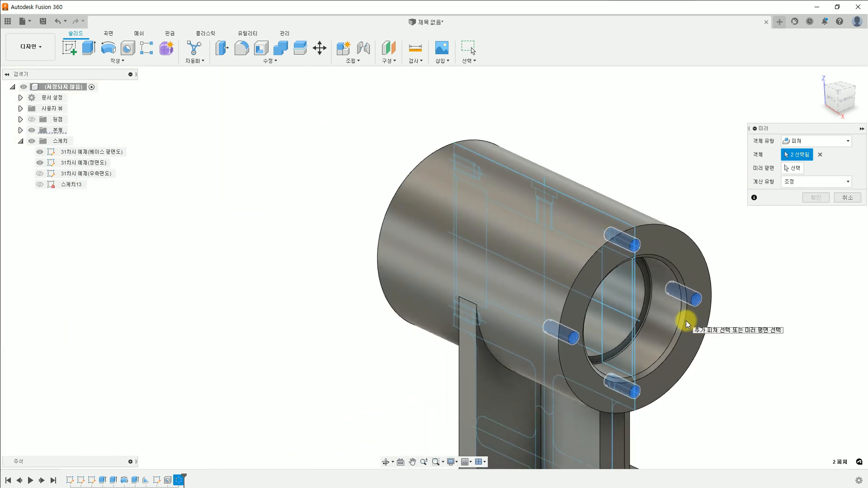
middle_drag(609, 435, 604, 362)
click(599, 396)
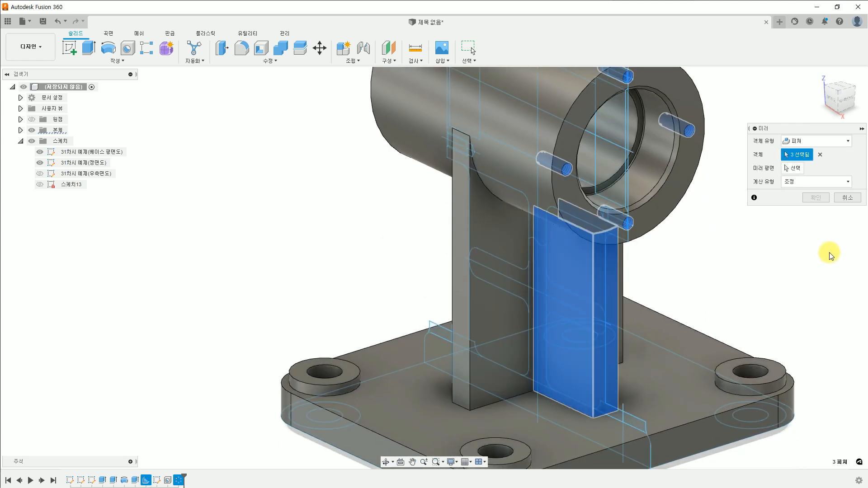
click(795, 171)
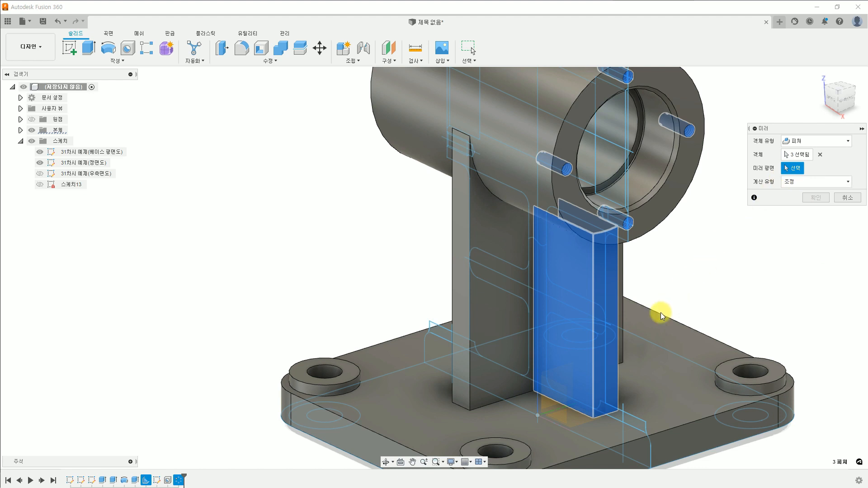
click(565, 376)
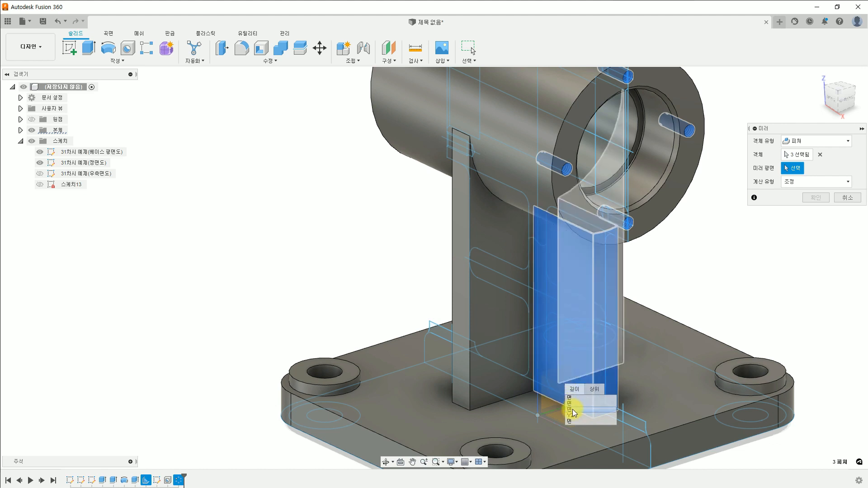
click(574, 416)
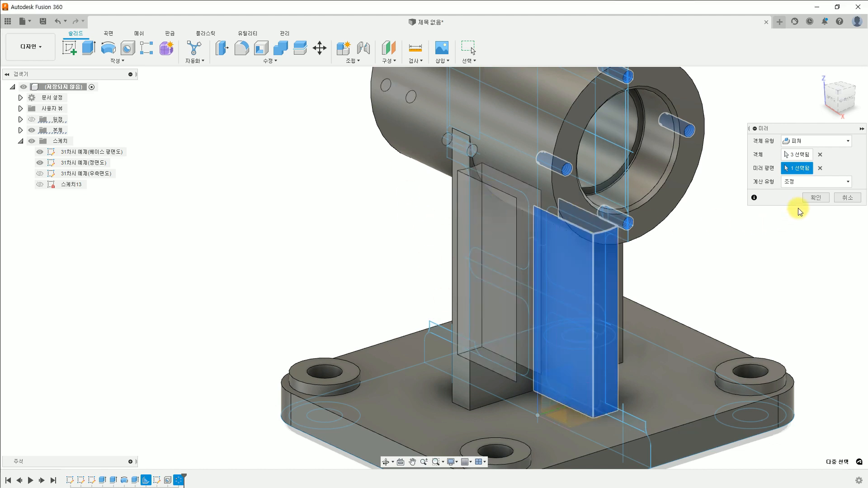
click(816, 198)
Revolve-cut the two stepped half-profiles at the top of the cylinder 360 degrees about the vertical sketch centre line.
shift+middle_drag(397, 246, 442, 345)
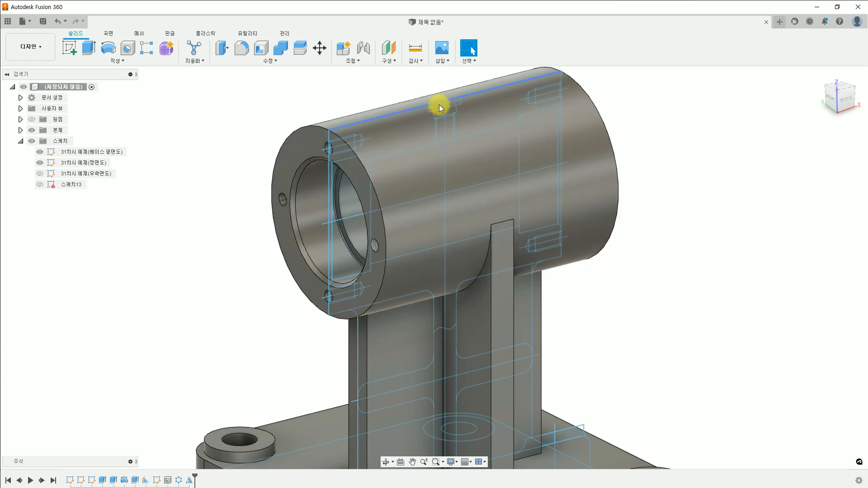
click(110, 49)
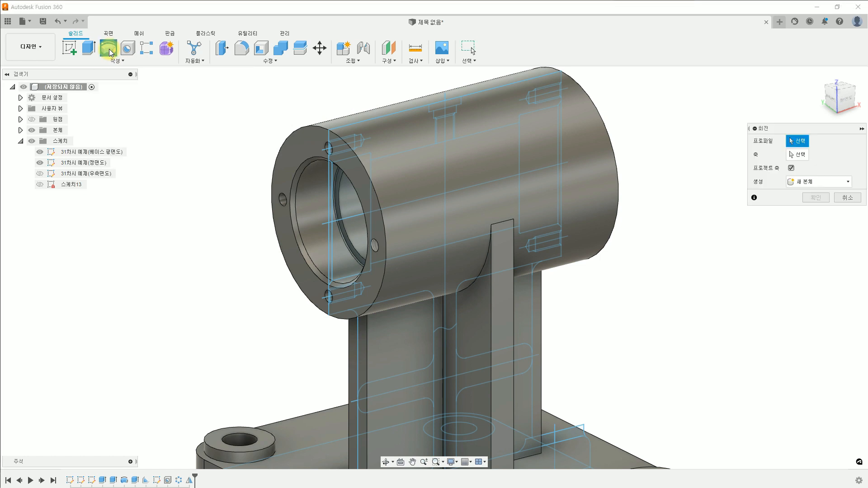
scroll(452, 126, down, 3)
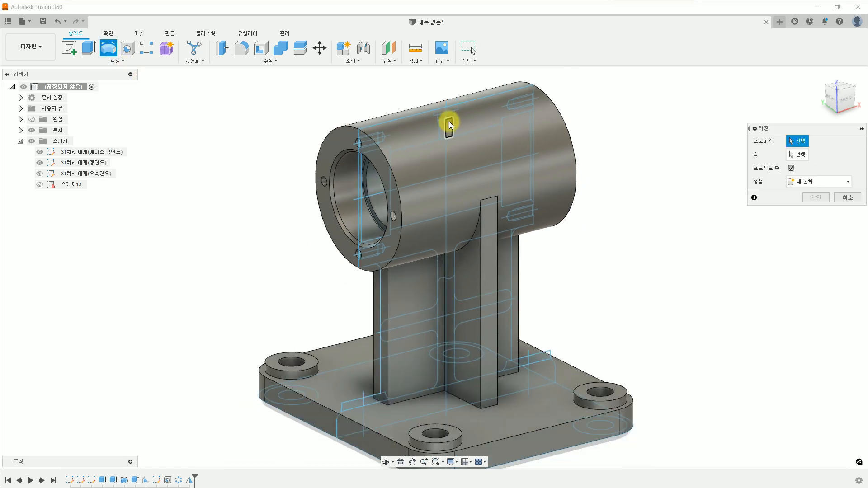
scroll(449, 121, up, 8)
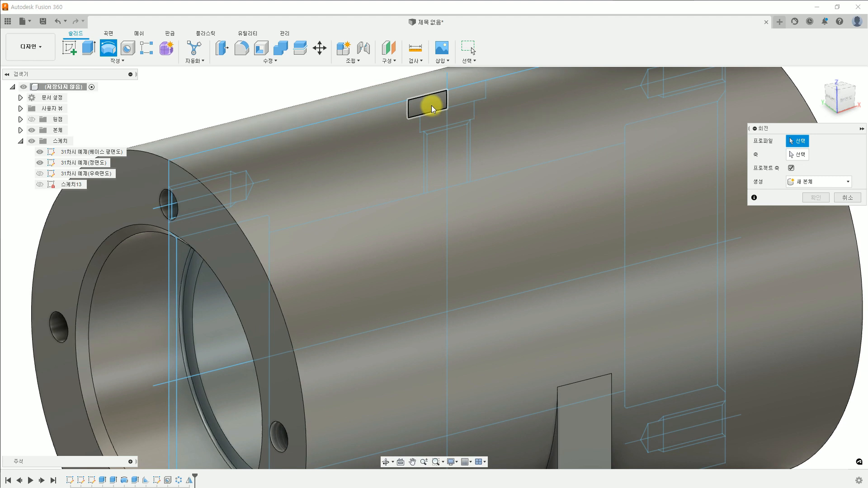
click(432, 106)
click(435, 121)
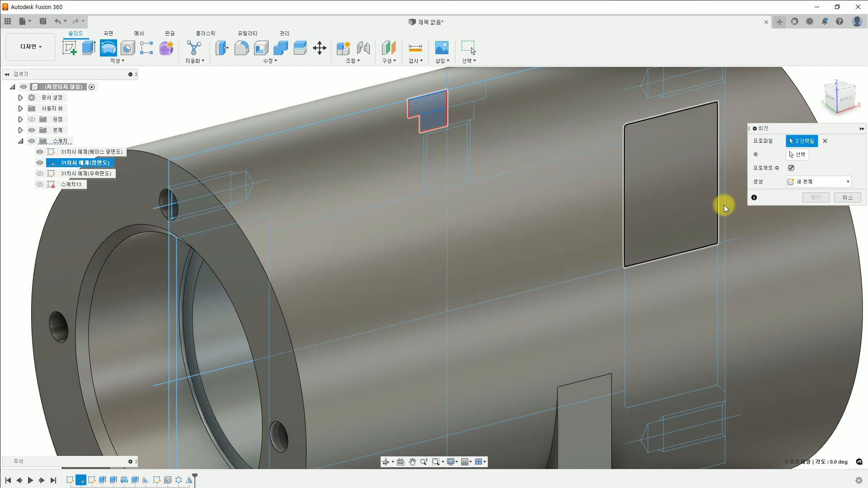
click(796, 158)
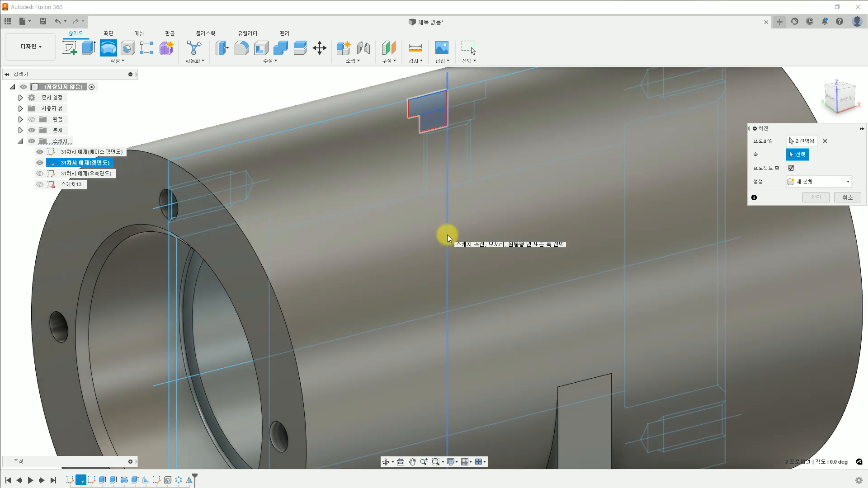
click(446, 235)
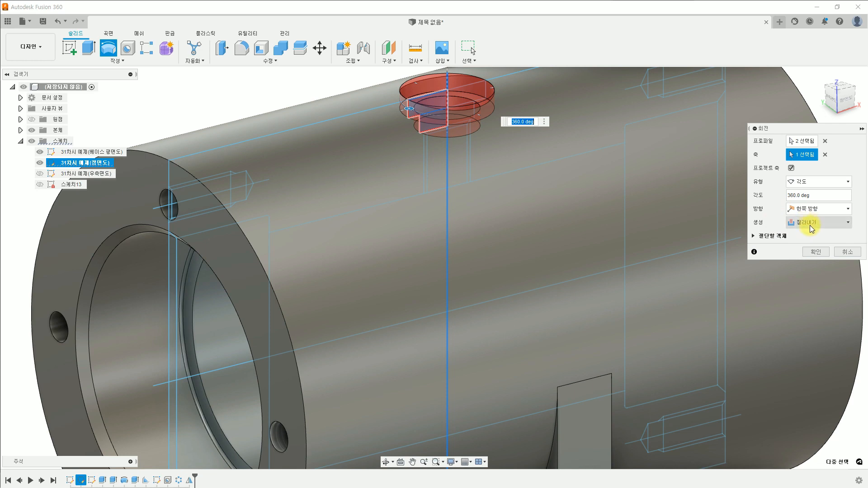
click(815, 251)
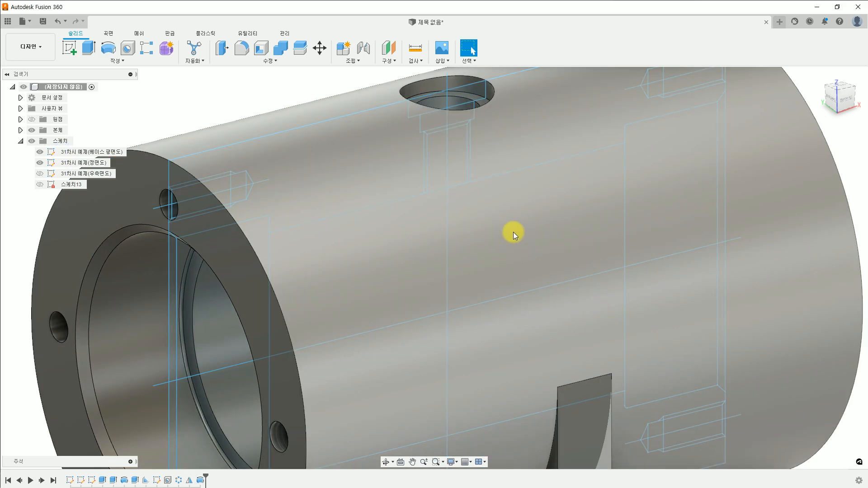
Place a tapped hole on the floor of the stepped recess atop the cylinder, concentric with its circular edge.
scroll(514, 231, up, 2)
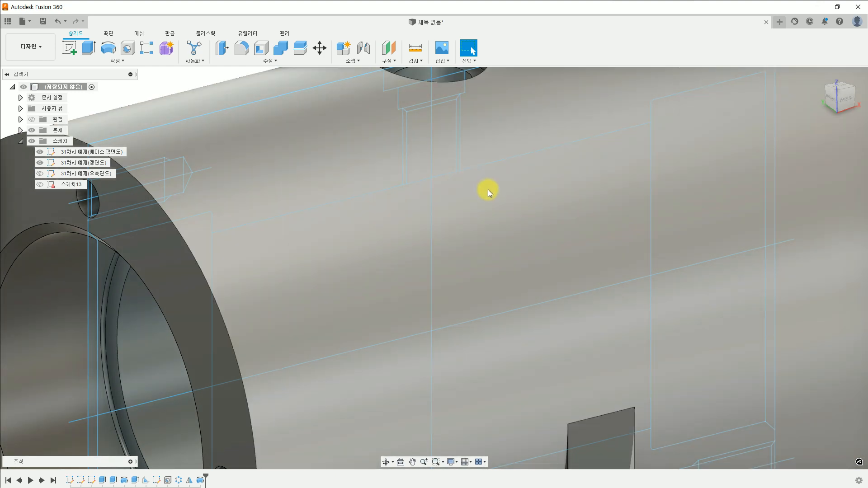
scroll(488, 190, up, 2)
scroll(488, 191, down, 5)
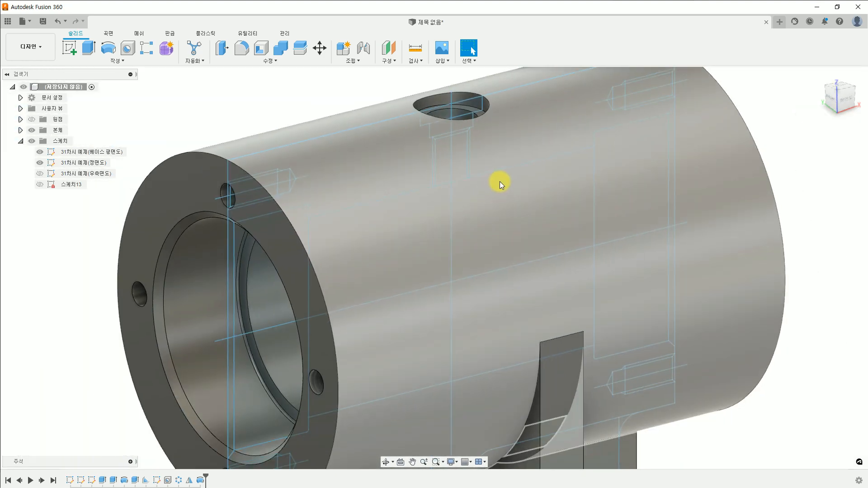
shift+middle_drag(501, 179, 500, 202)
shift+middle_drag(498, 161, 440, 277)
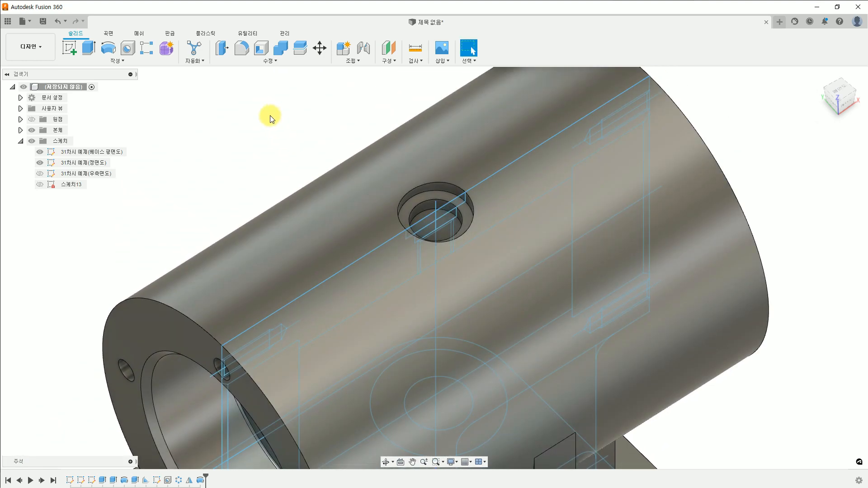
click(129, 48)
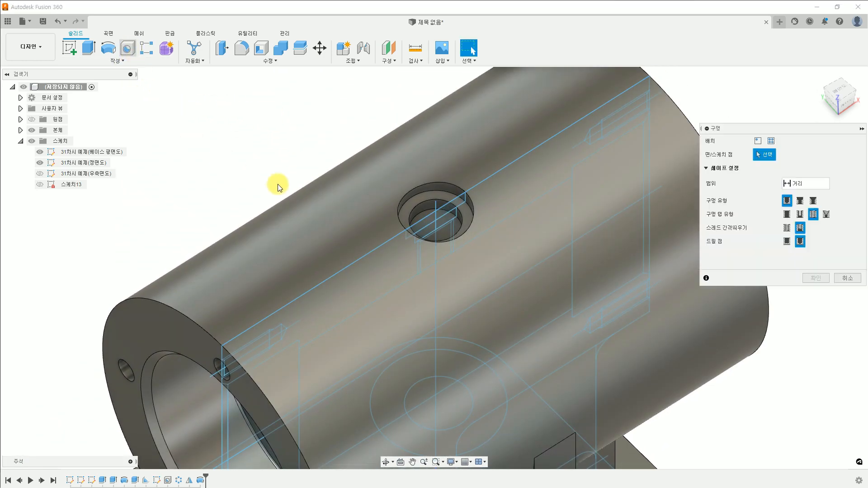
click(429, 221)
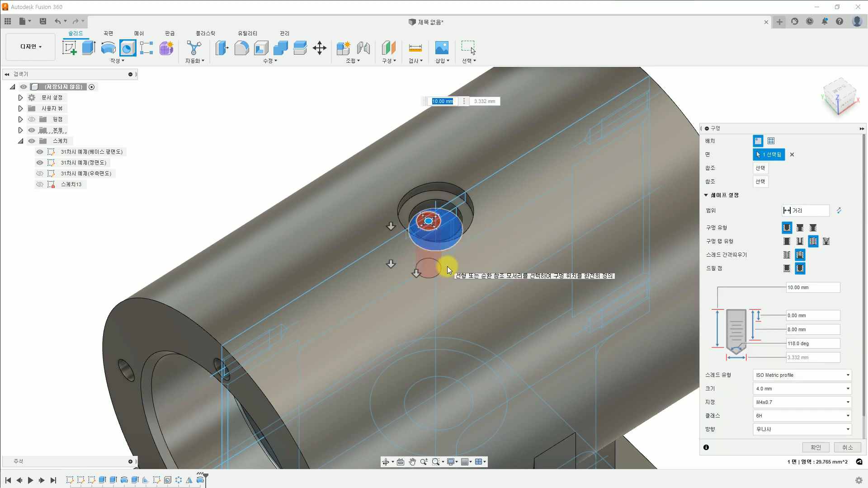
click(427, 200)
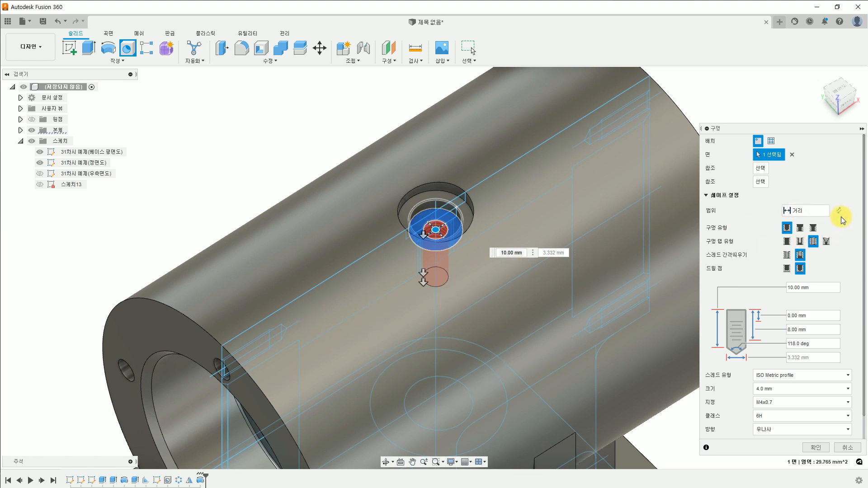
Set the hole's extent to end at the cylinder's inner bore face.
click(826, 212)
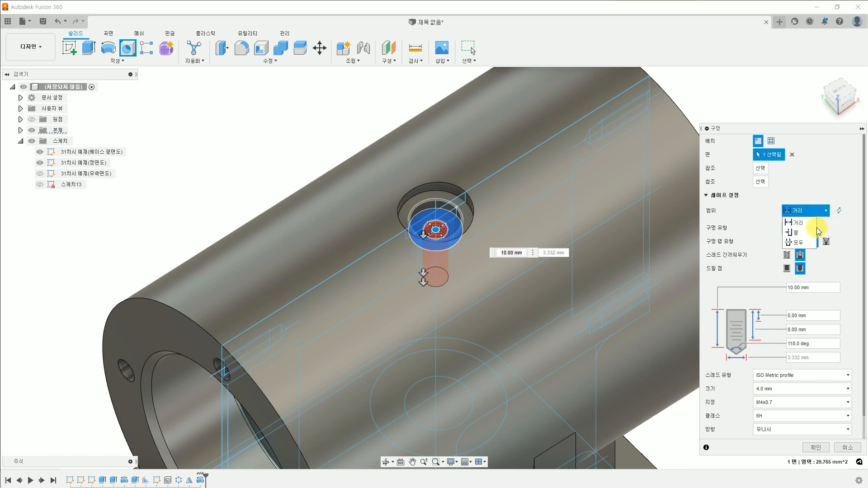
click(799, 236)
middle_drag(474, 316, 496, 215)
shift+middle_drag(461, 310, 480, 285)
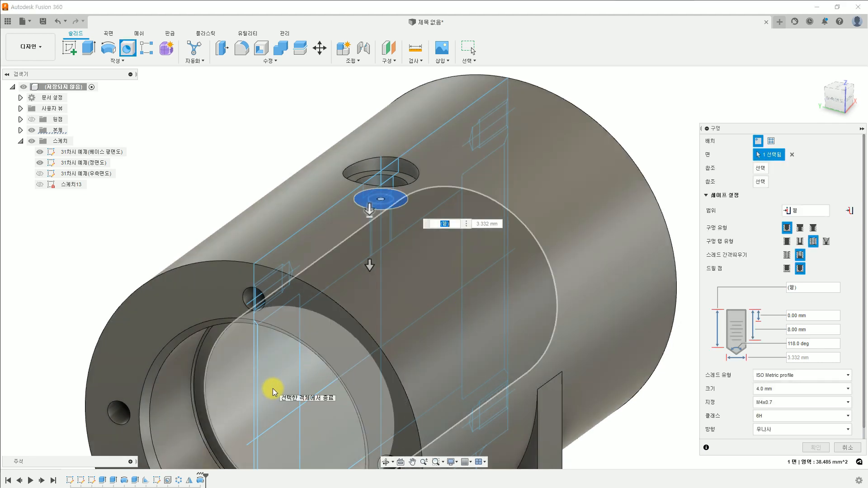
click(273, 389)
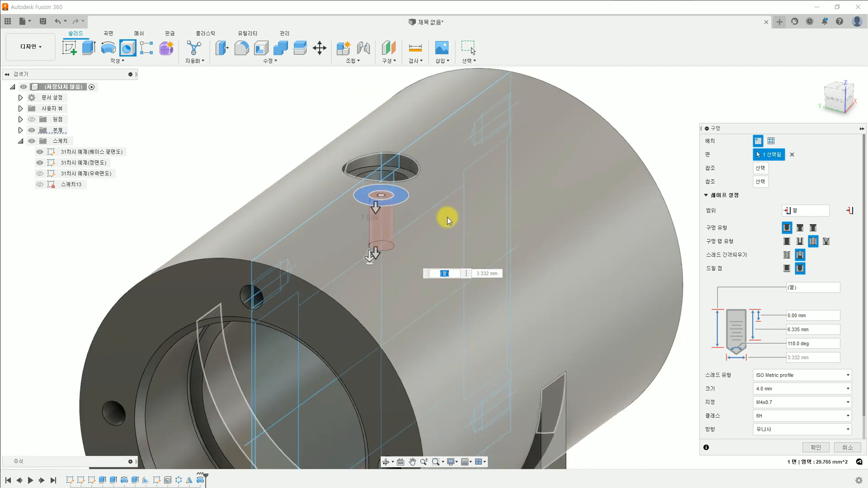
shift+middle_drag(446, 200, 591, 242)
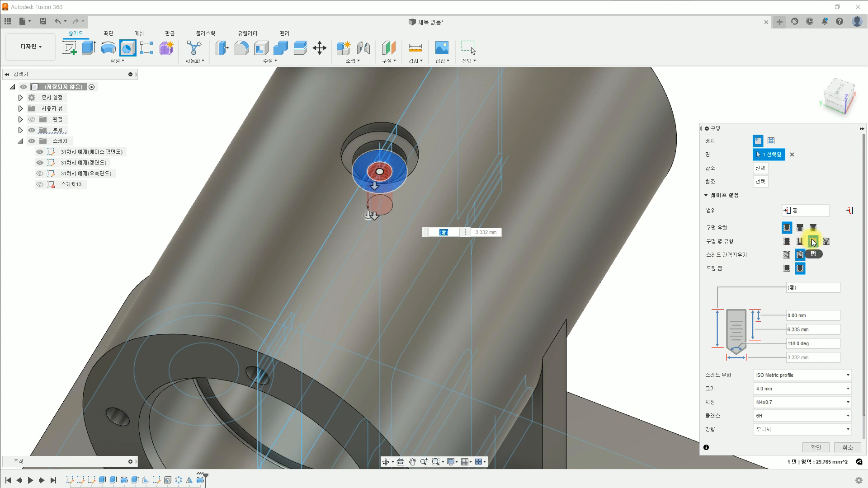
Give the hole a full-length ISO Metric thread, size 6.0 mm, designation M6x0.75, and create it.
click(788, 254)
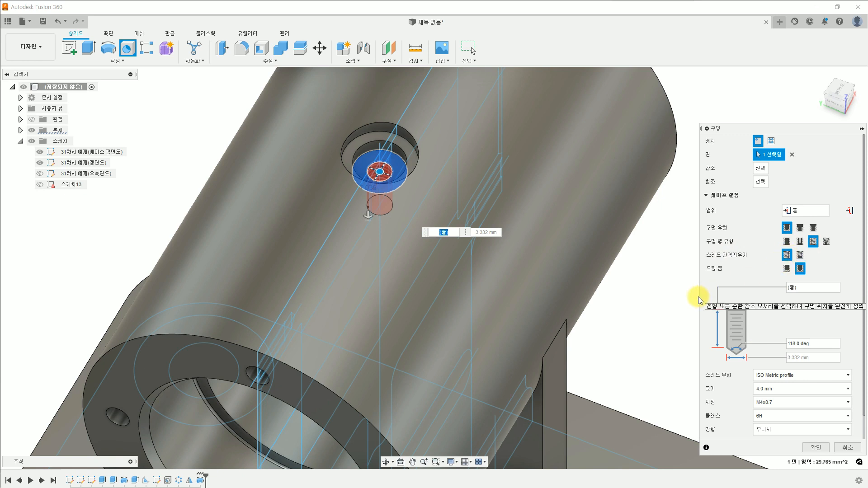
click(795, 389)
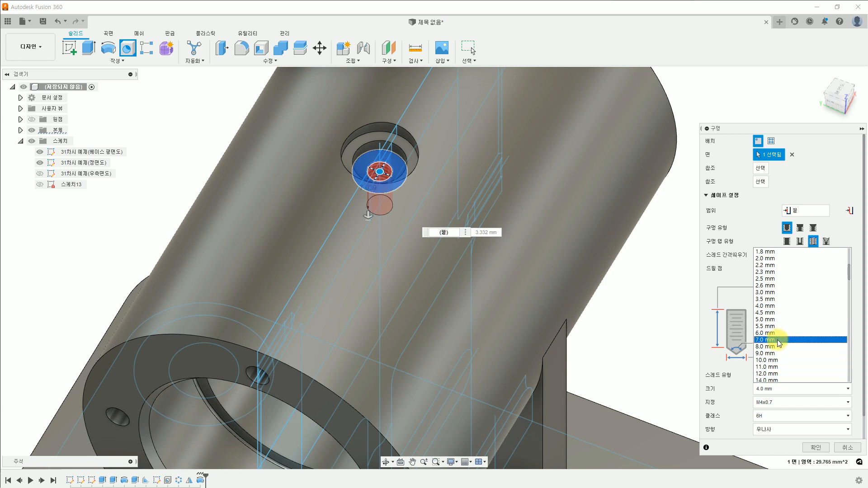
click(779, 334)
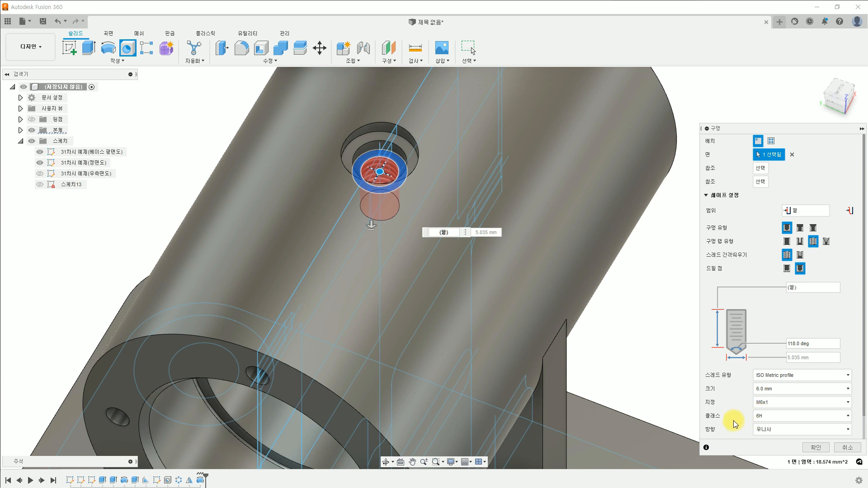
click(777, 405)
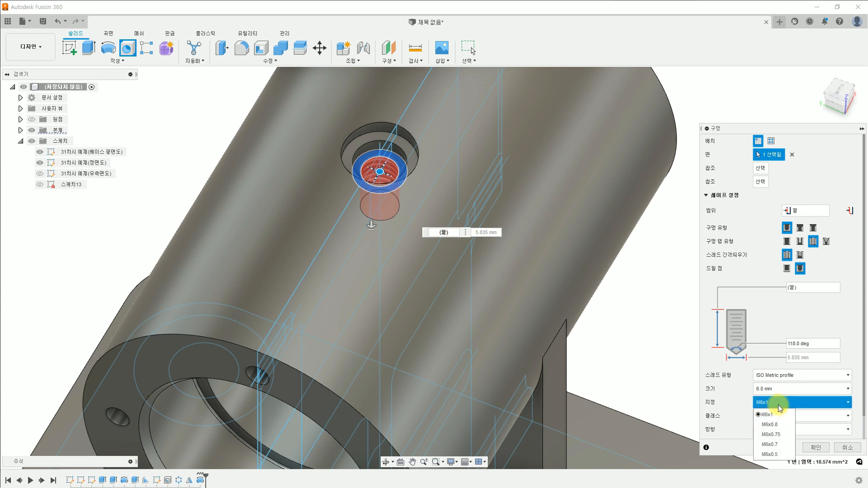
click(775, 435)
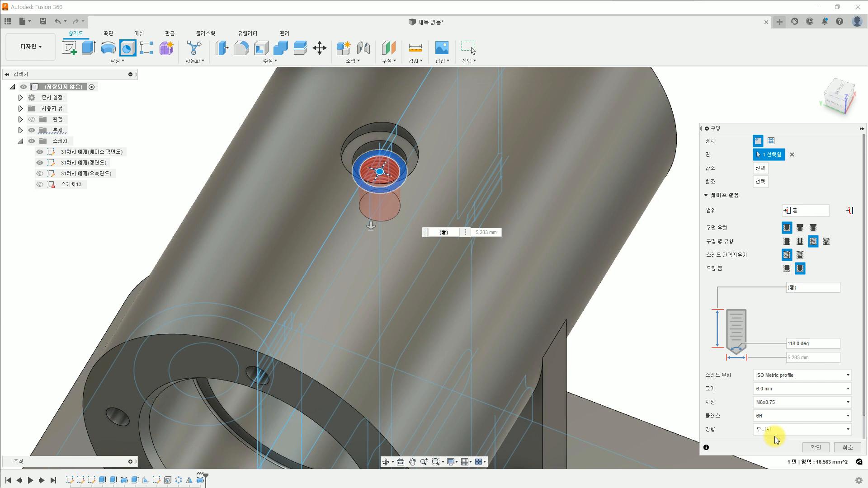
click(815, 448)
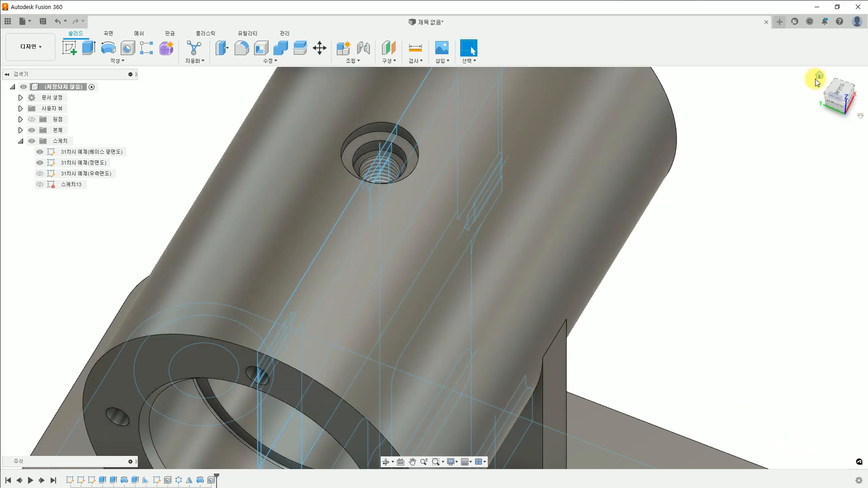
Hide the front-view and base plan-view sketches so only the solid model is displayed.
click(819, 77)
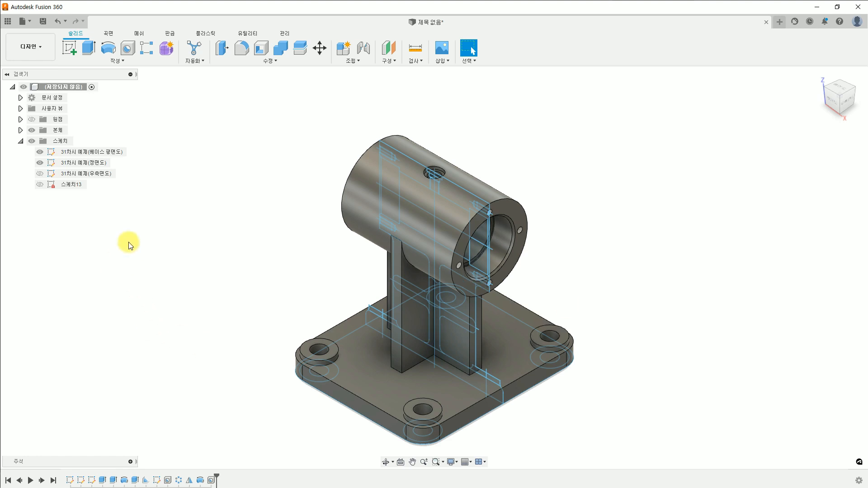
click(43, 162)
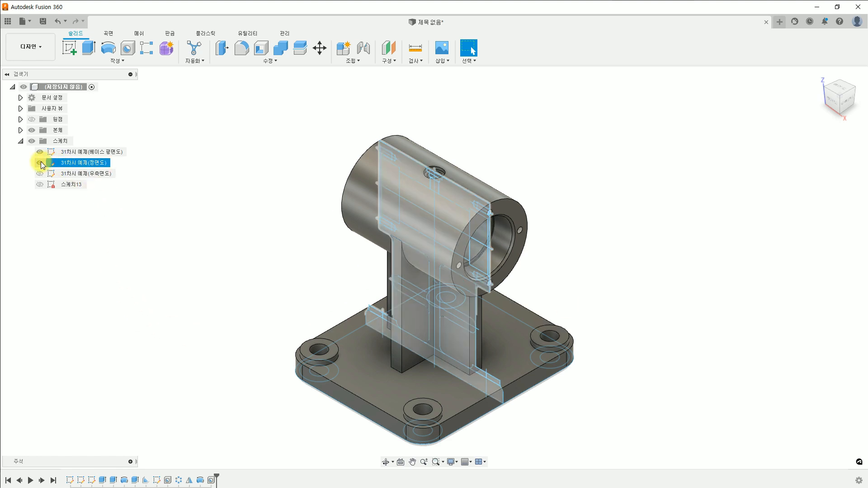
click(40, 162)
click(40, 152)
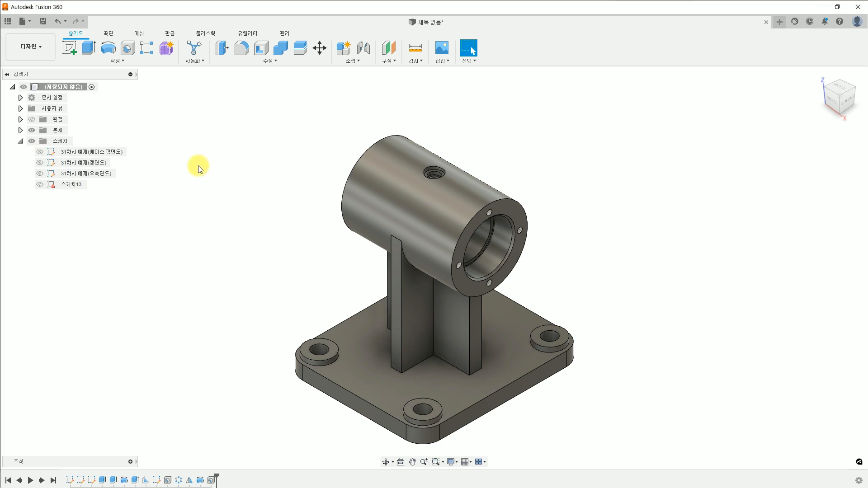
Select for a fillet all side faces of the cross-shaped support and the end faces of the two ribs running along the cylinder.
click(244, 48)
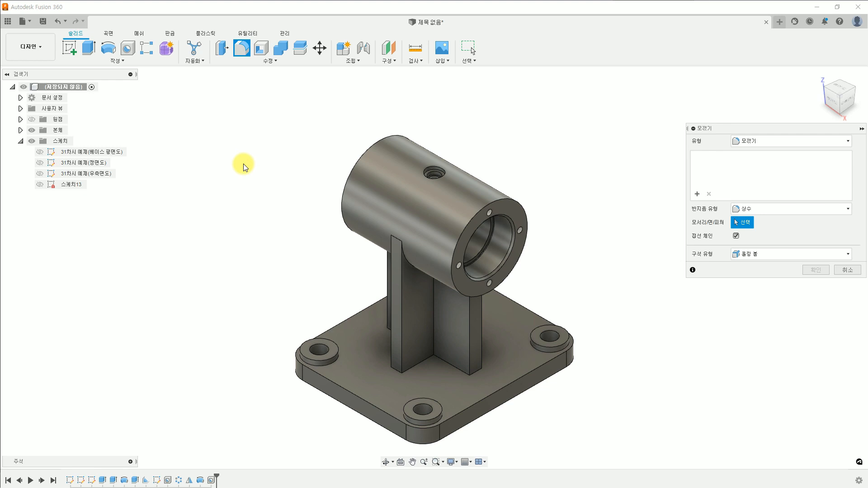
click(417, 341)
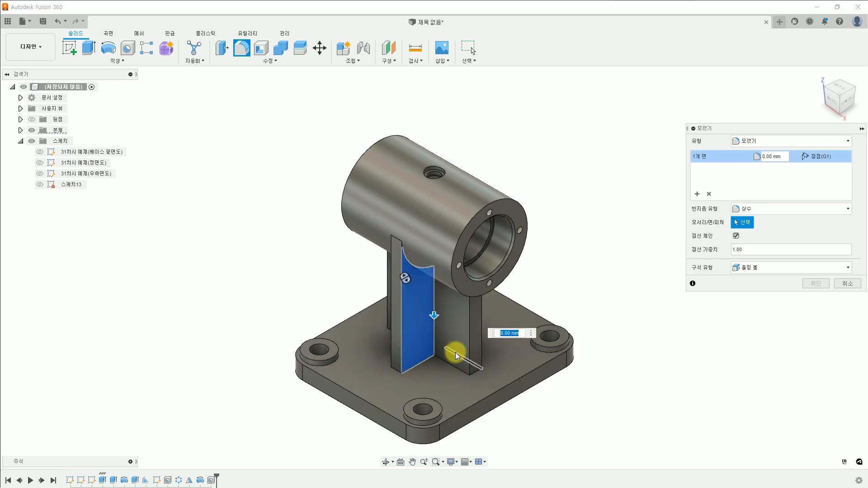
click(462, 360)
click(476, 356)
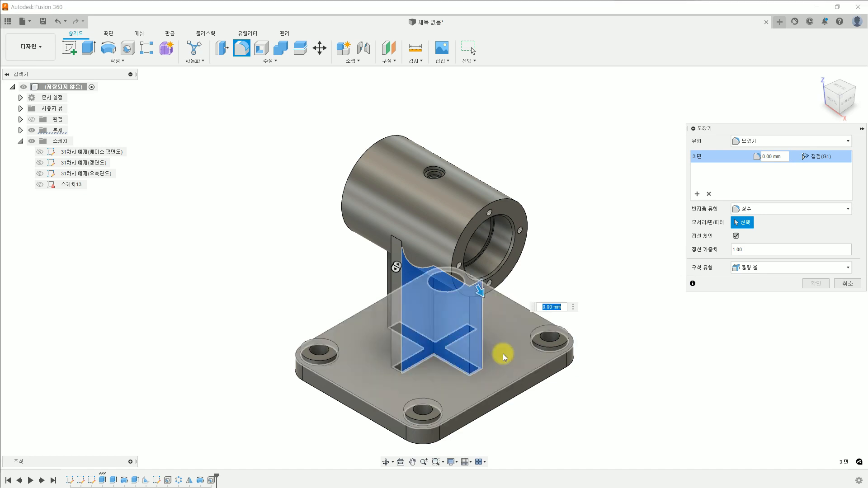
shift+middle_drag(493, 356, 411, 330)
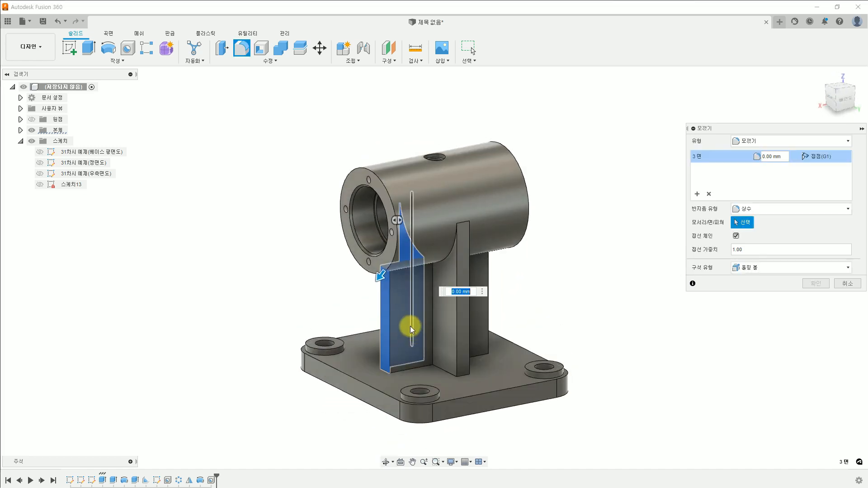
click(404, 317)
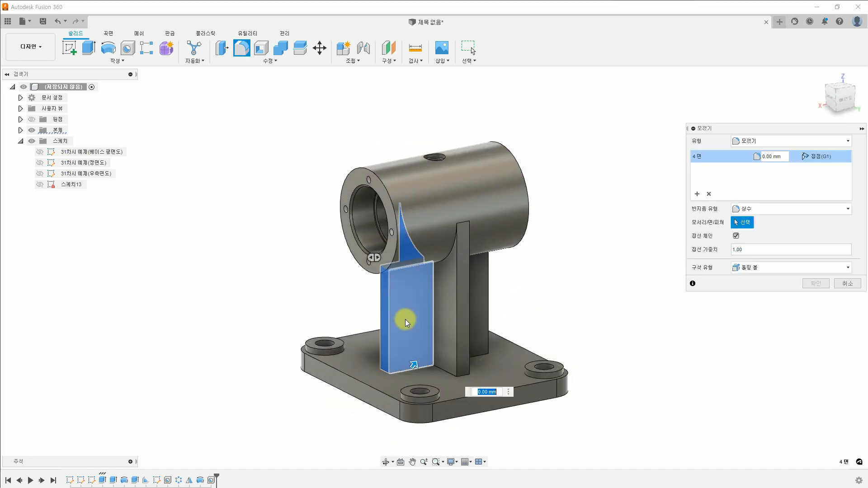
click(449, 368)
shift+middle_drag(473, 337, 423, 326)
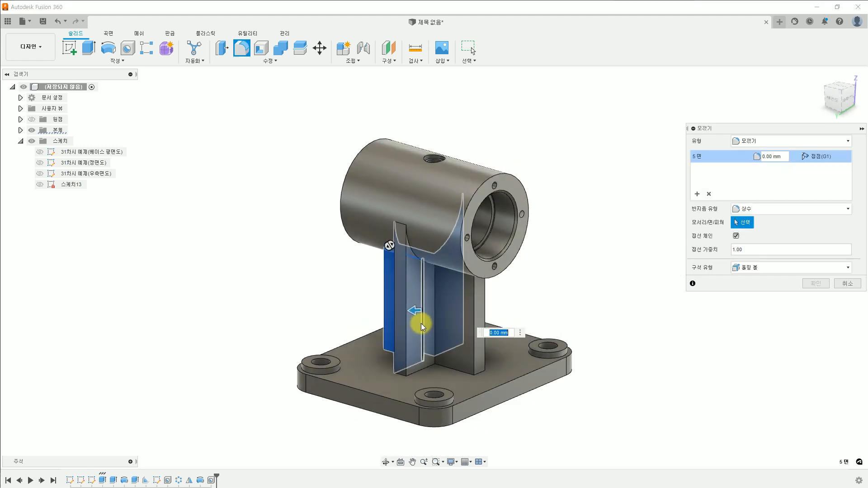
click(421, 300)
click(470, 332)
click(479, 329)
shift+middle_drag(501, 316, 411, 329)
click(412, 318)
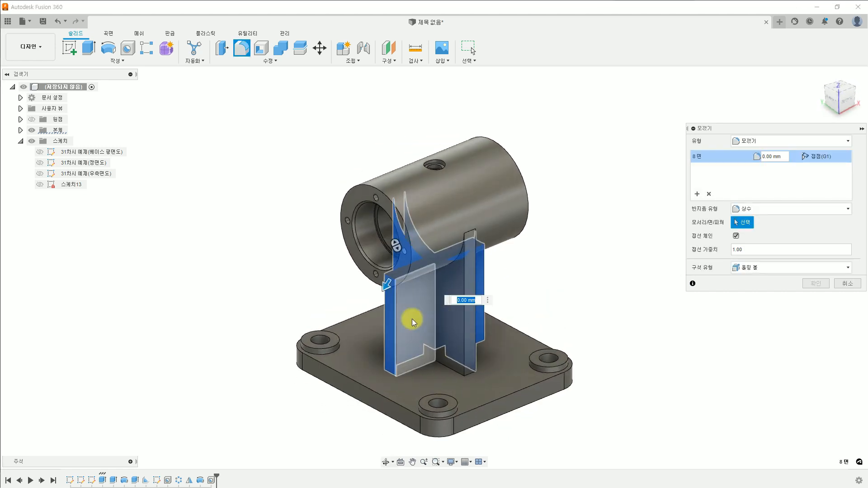
click(448, 328)
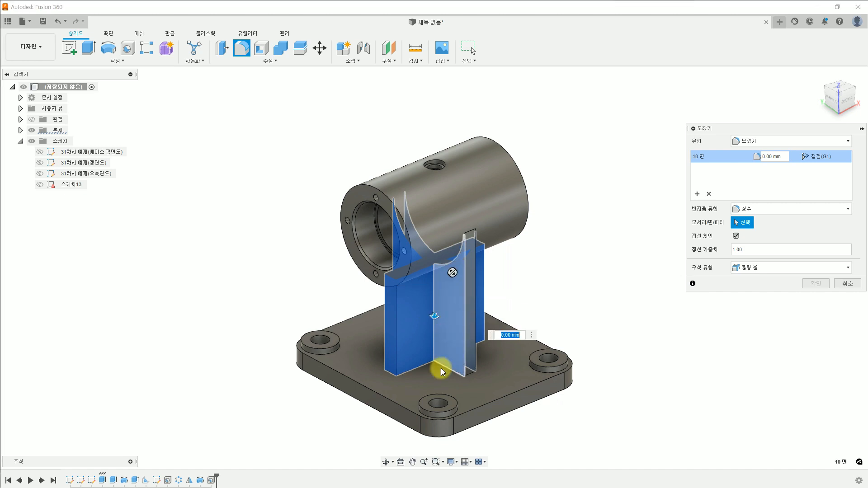
Add the base plate's top face to the fillet selection and apply a 3 mm radius.
click(478, 384)
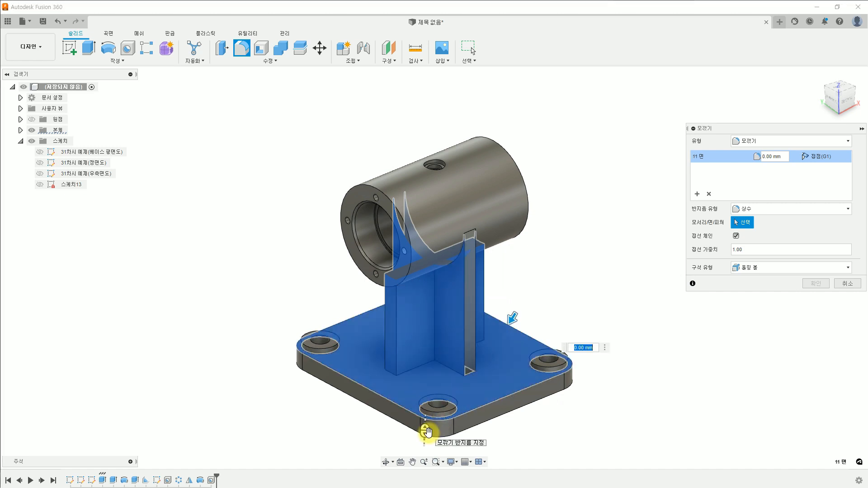
text(3)
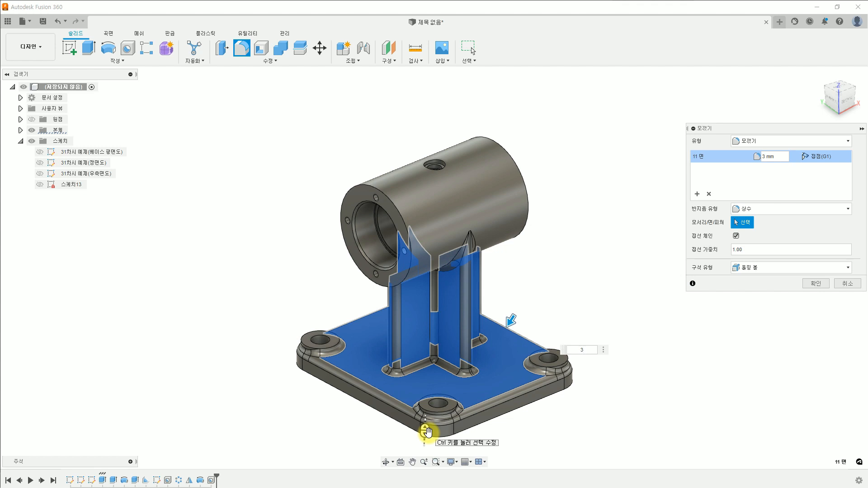
click(807, 284)
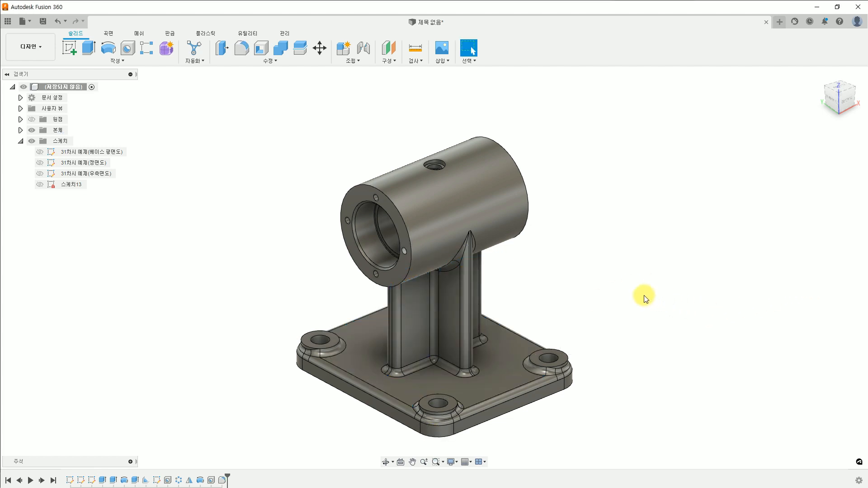
click(820, 75)
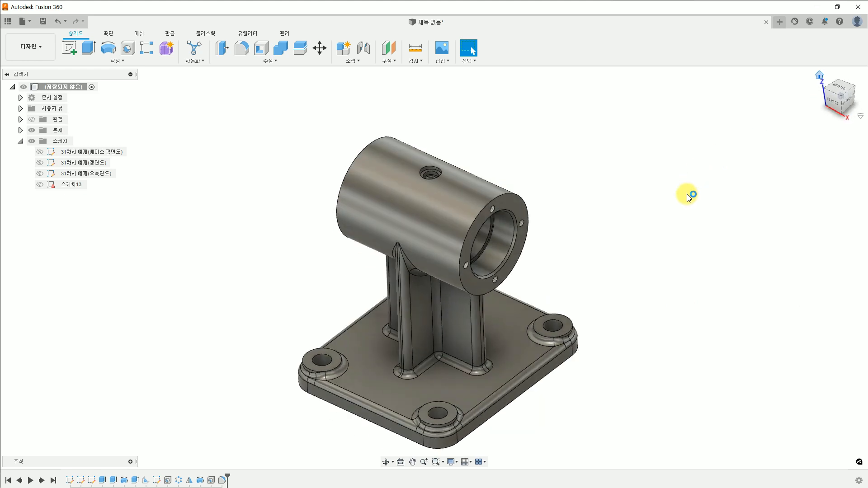